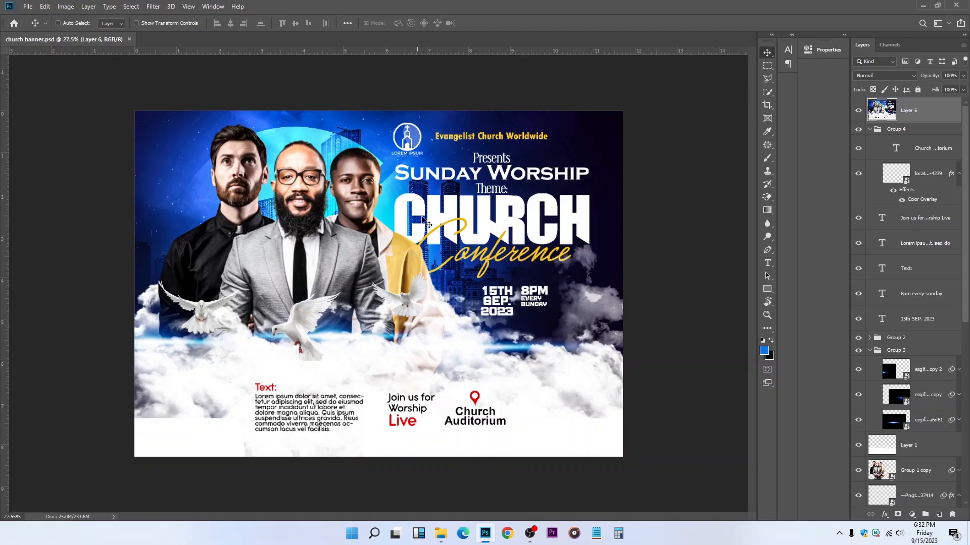
Create a new landscape RGB document, 11.7 × 8.3 inches at 300 pixels/inch with a white background, and activate the Move tool
{"action": "key", "text": "ctrl+plus"}
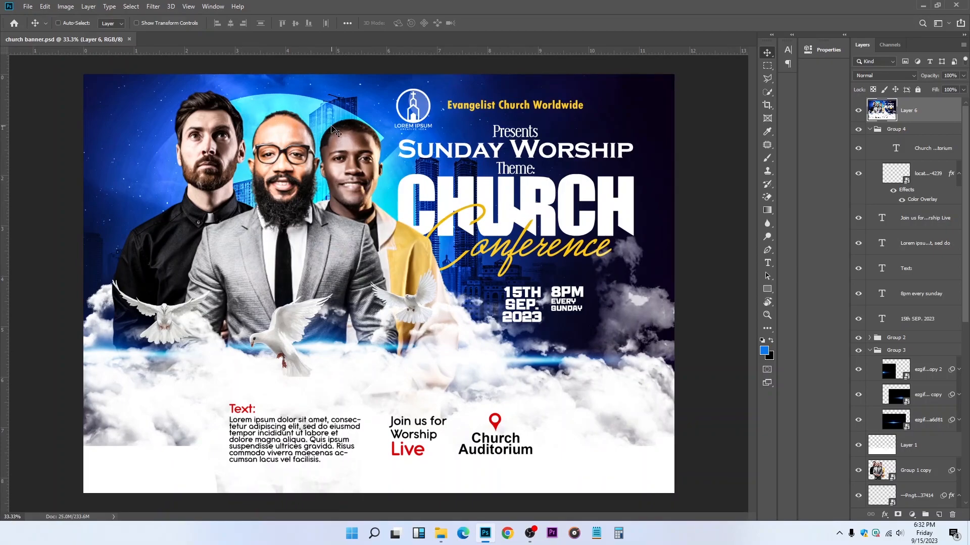
{"action": "left_click", "coordinate": [30, 7]}
{"action": "left_click", "coordinate": [34, 16]}
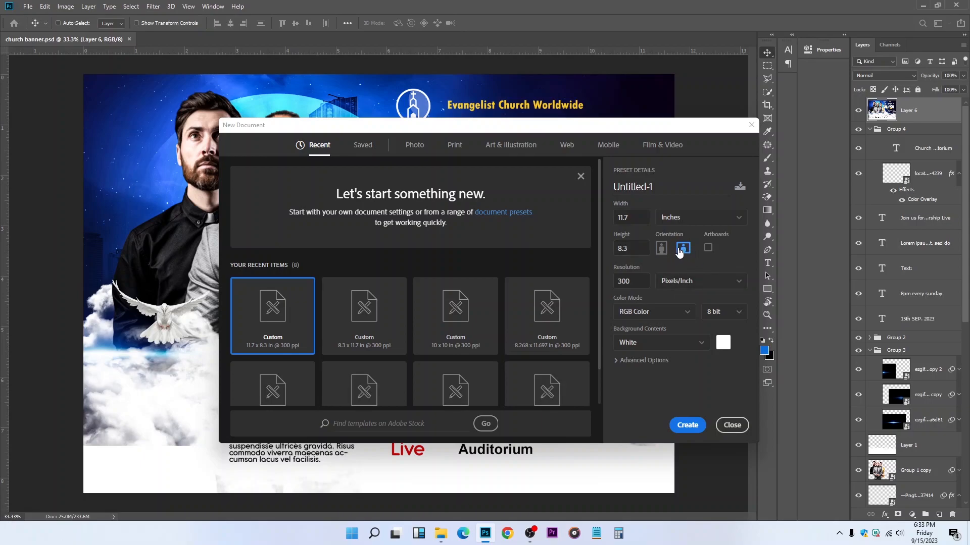
{"action": "left_click", "coordinate": [687, 425]}
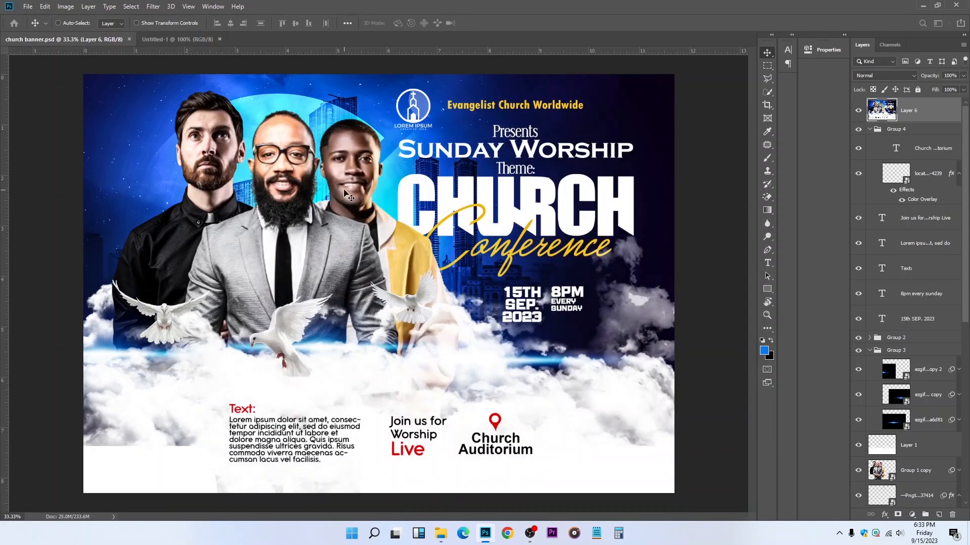
{"action": "key", "text": "z"}
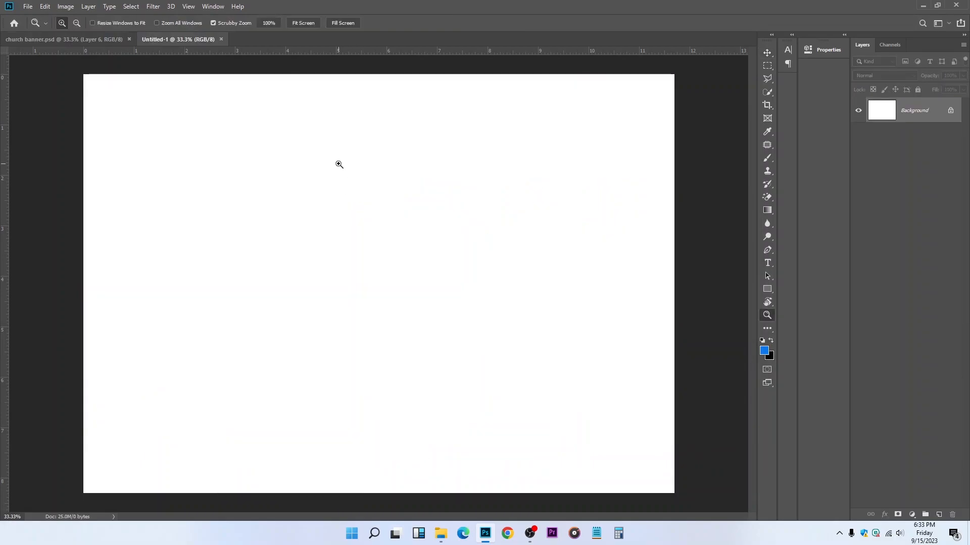
{"action": "right_click", "coordinate": [337, 163]}
{"action": "left_click", "coordinate": [368, 172]}
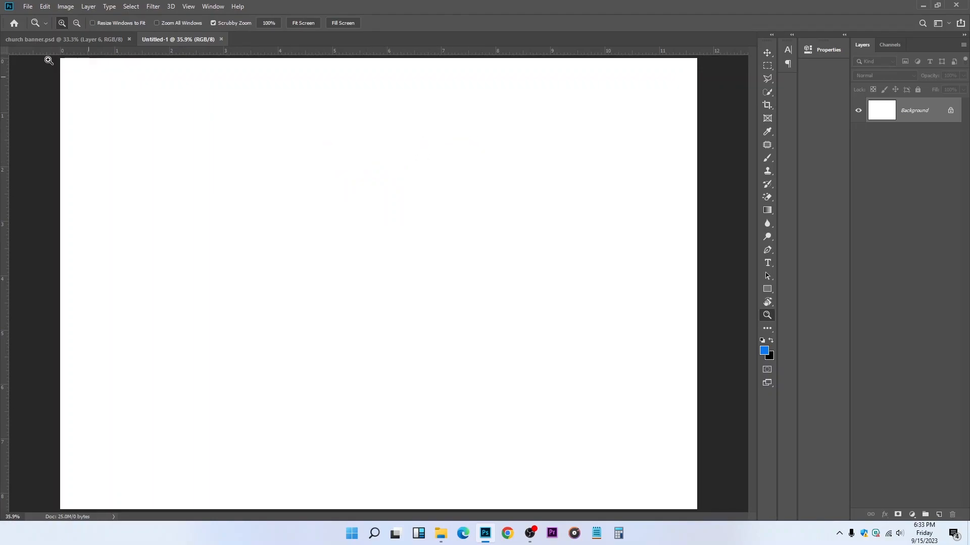
{"action": "scroll", "coordinate": [244, 173], "scroll_direction": "down", "scroll_amount": 2}
{"action": "left_click", "coordinate": [767, 56]}
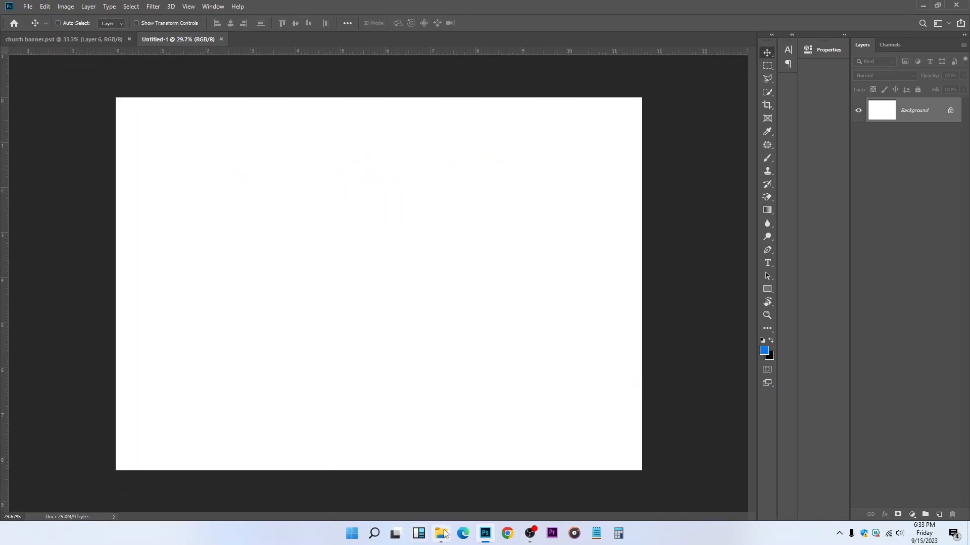
Extract the abstract-blue-background archive within the Downloads folder, replacing all existing files, and preview the OQCI430 image
{"action": "mouse_move", "coordinate": [436, 539]}
{"action": "left_click", "coordinate": [437, 539]}
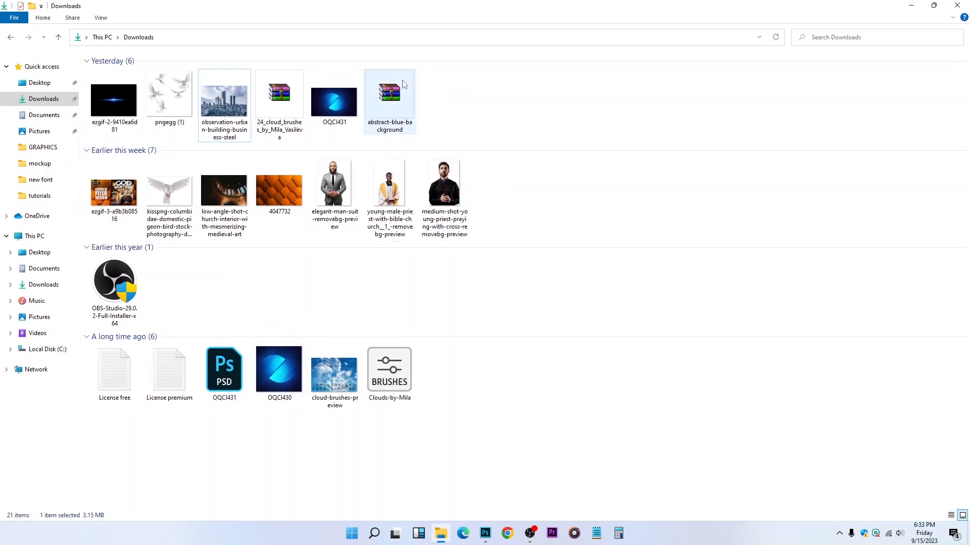
{"action": "right_click", "coordinate": [396, 97]}
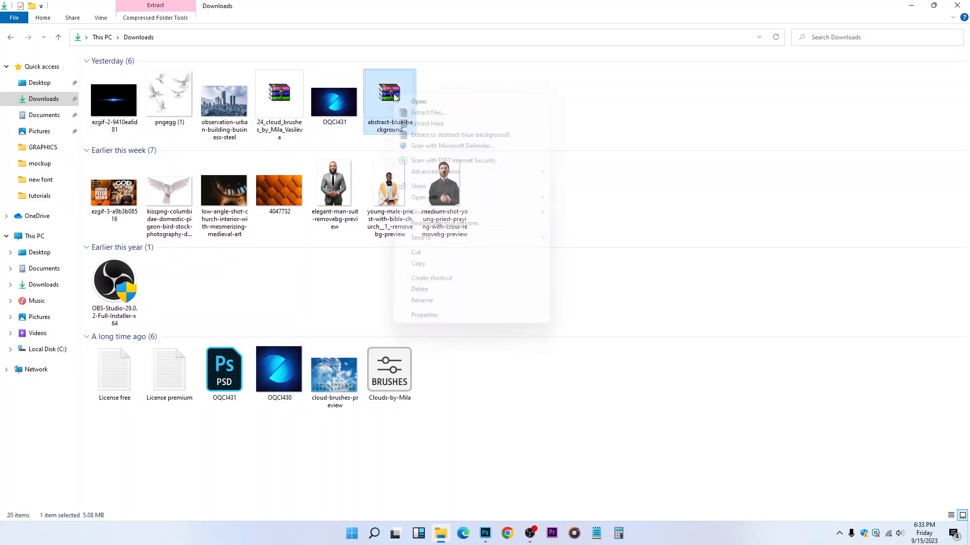
{"action": "left_click", "coordinate": [438, 125]}
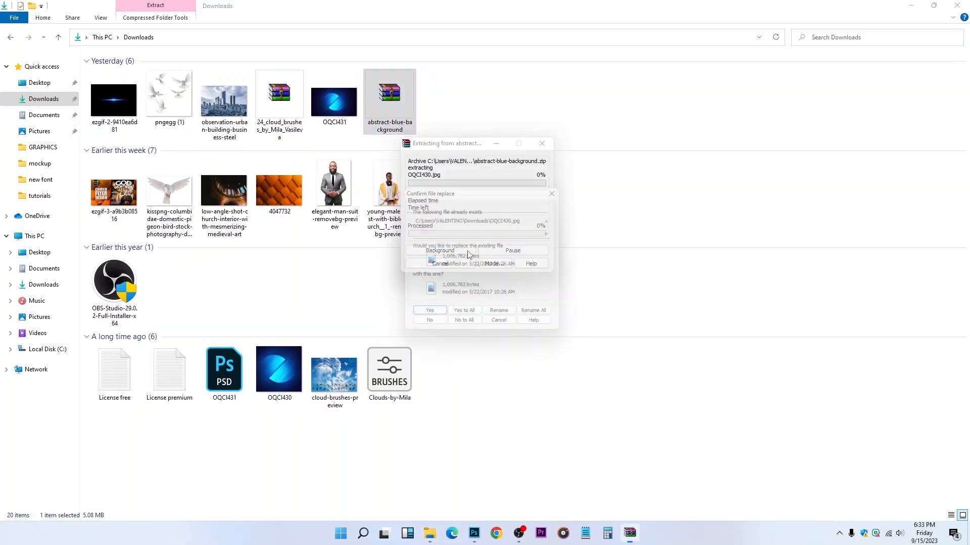
{"action": "left_click", "coordinate": [467, 317]}
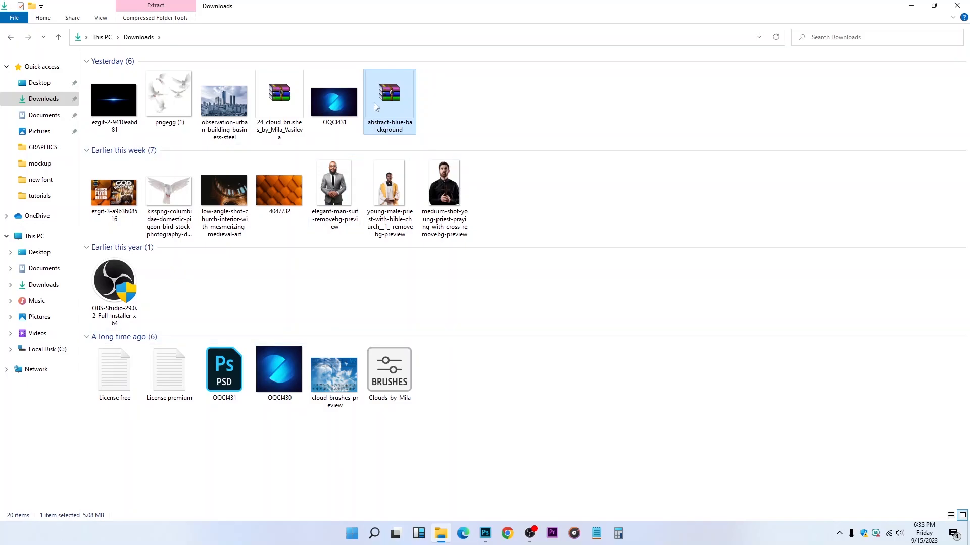
{"action": "double_click", "coordinate": [280, 370]}
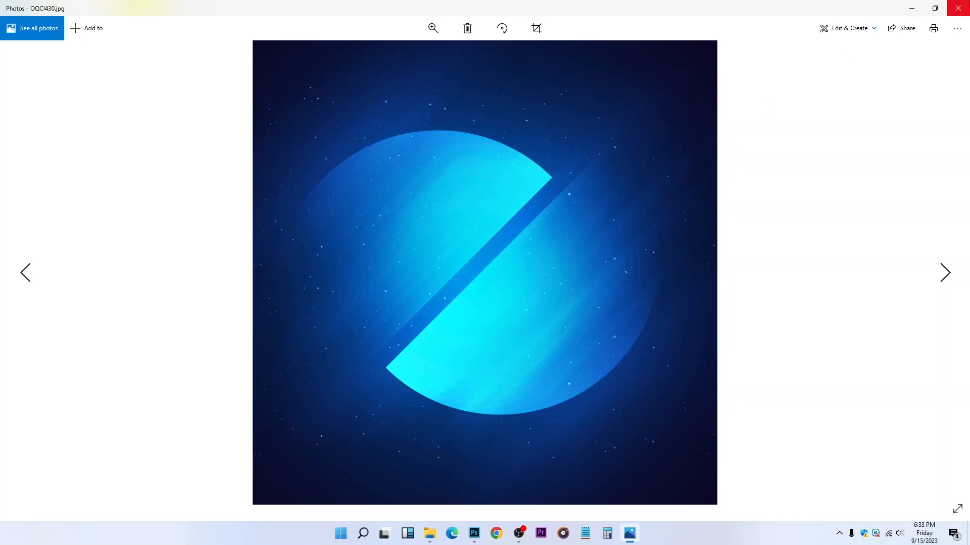
{"action": "left_click", "coordinate": [958, 8]}
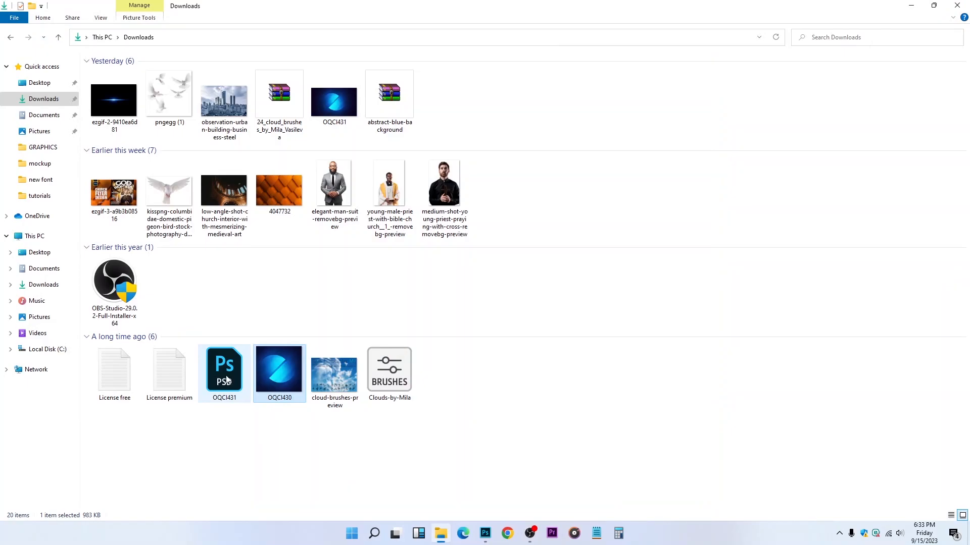
Open OQCI431.psd in Photoshop, save it as a JPEG in Downloads at quality 12, replacing the existing OQCI431.jpg, and close it
{"action": "double_click", "coordinate": [224, 369]}
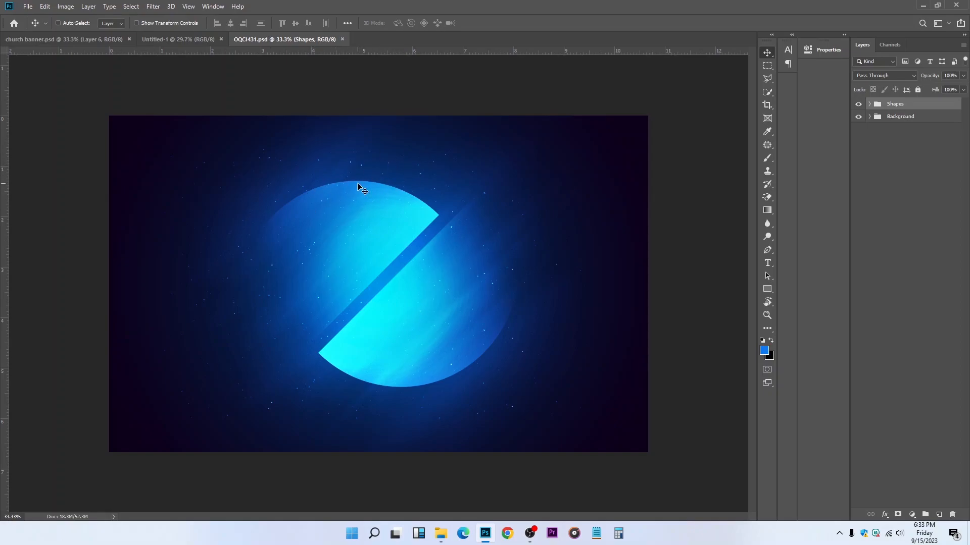
{"action": "key", "text": "ctrl"}
{"action": "key", "text": "ctrl+shift+s"}
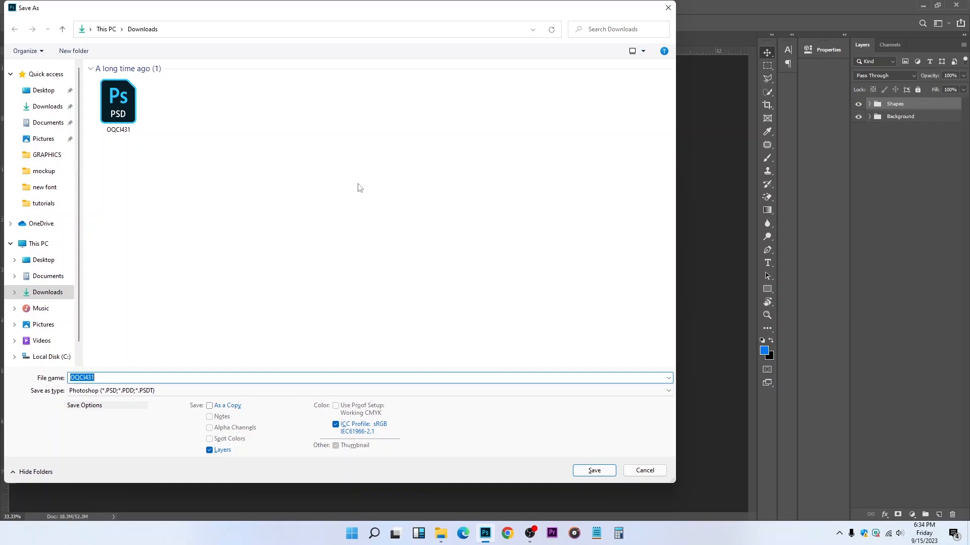
{"action": "left_click", "coordinate": [243, 391]}
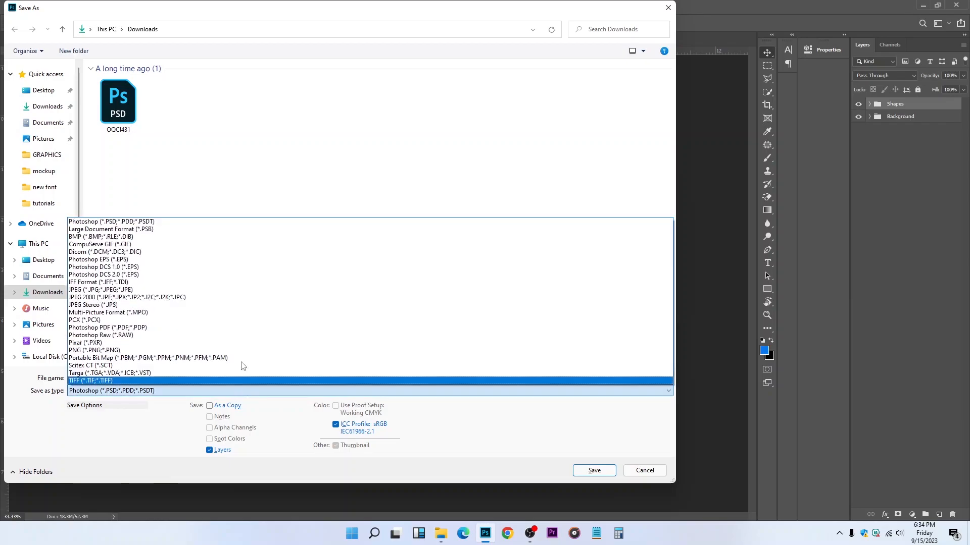
{"action": "left_click", "coordinate": [148, 289]}
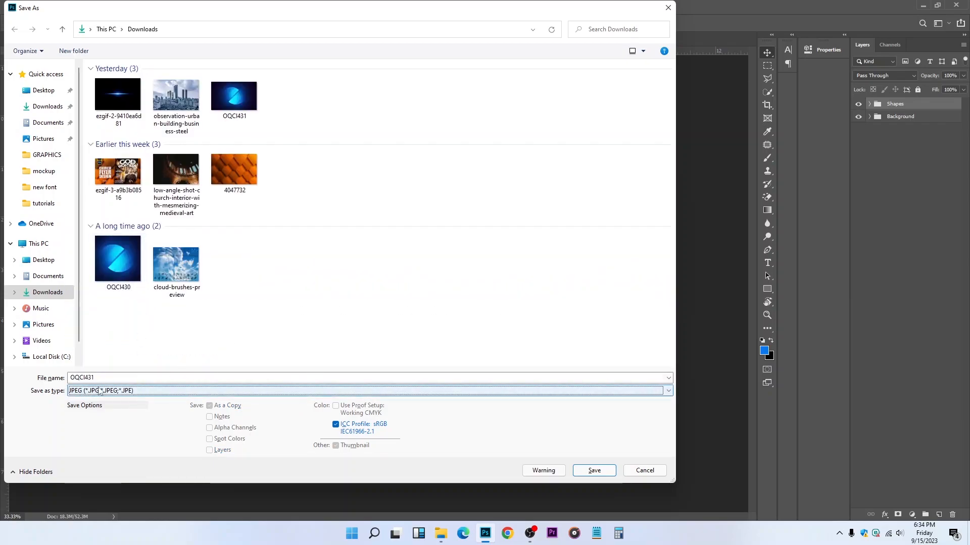
{"action": "left_click", "coordinate": [594, 471]}
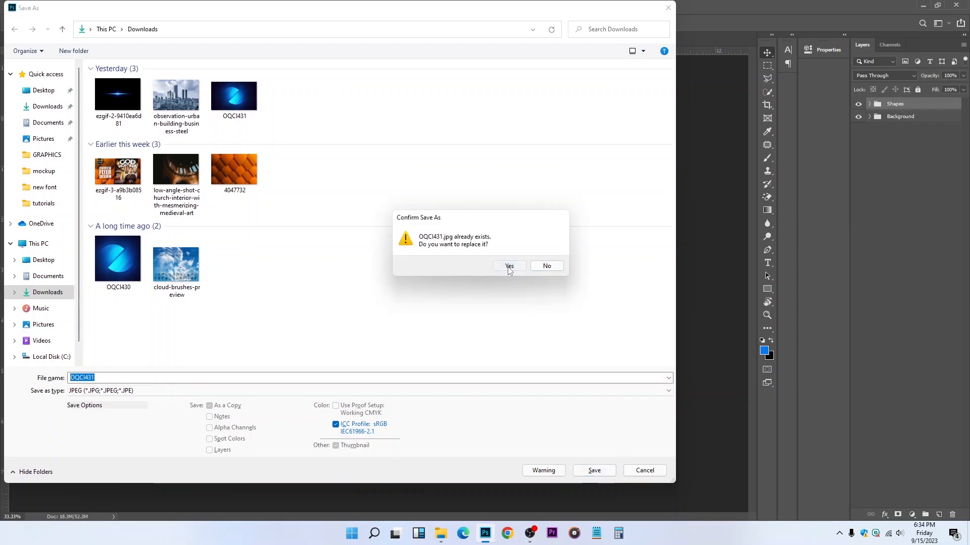
{"action": "left_click", "coordinate": [507, 265]}
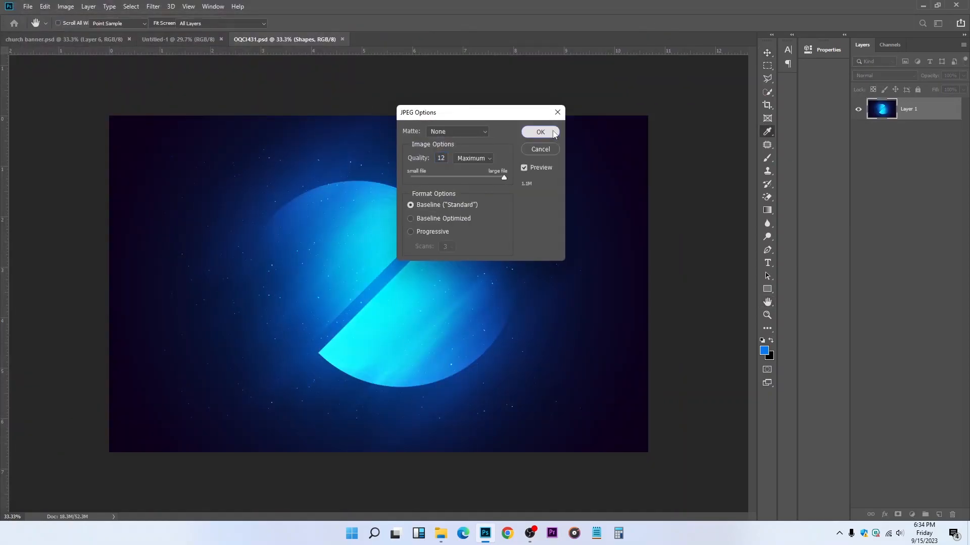
{"action": "left_click", "coordinate": [552, 135]}
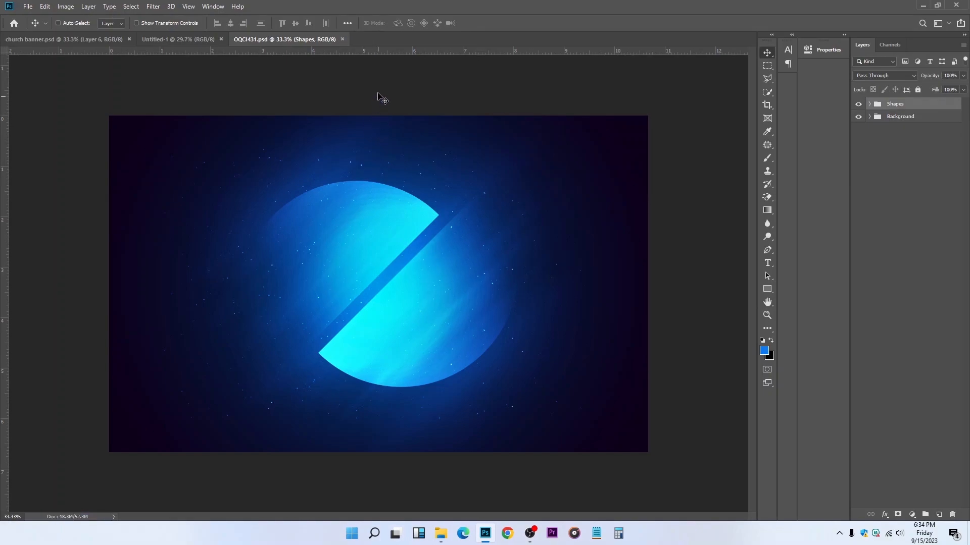
{"action": "left_click", "coordinate": [342, 39]}
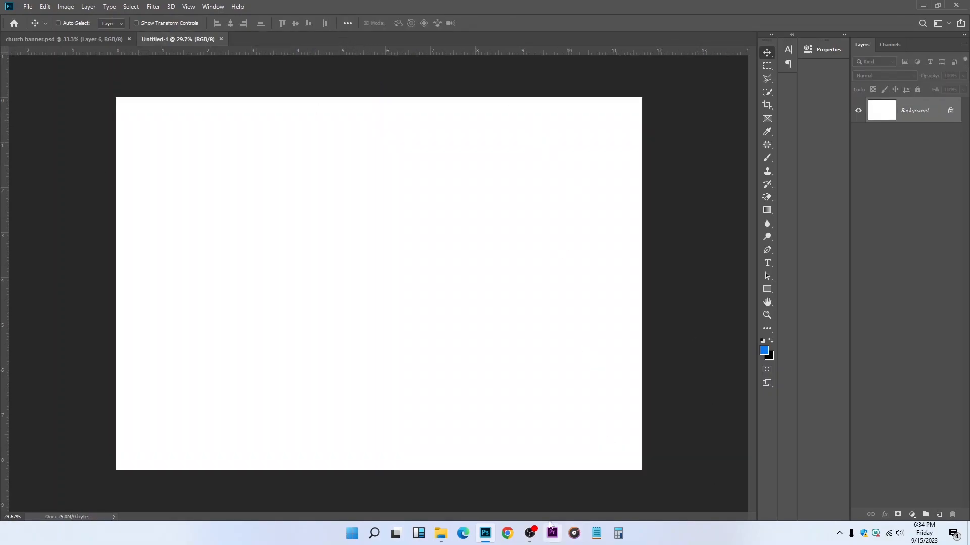
Preview the exported OQCI431 JPEG from the Downloads folder, and return to the church banner document in Photoshop
{"action": "left_click", "coordinate": [447, 536]}
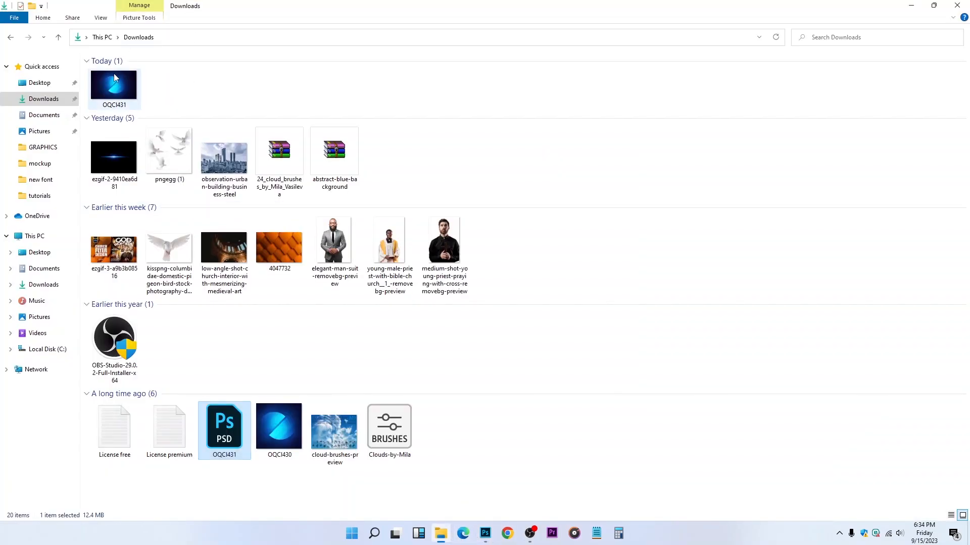
{"action": "double_click", "coordinate": [116, 95]}
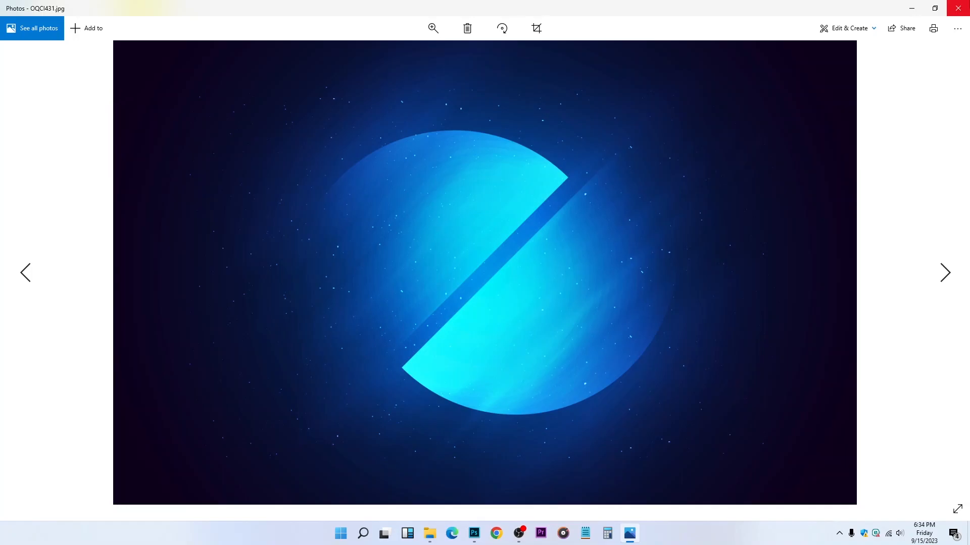
{"action": "left_click", "coordinate": [958, 8]}
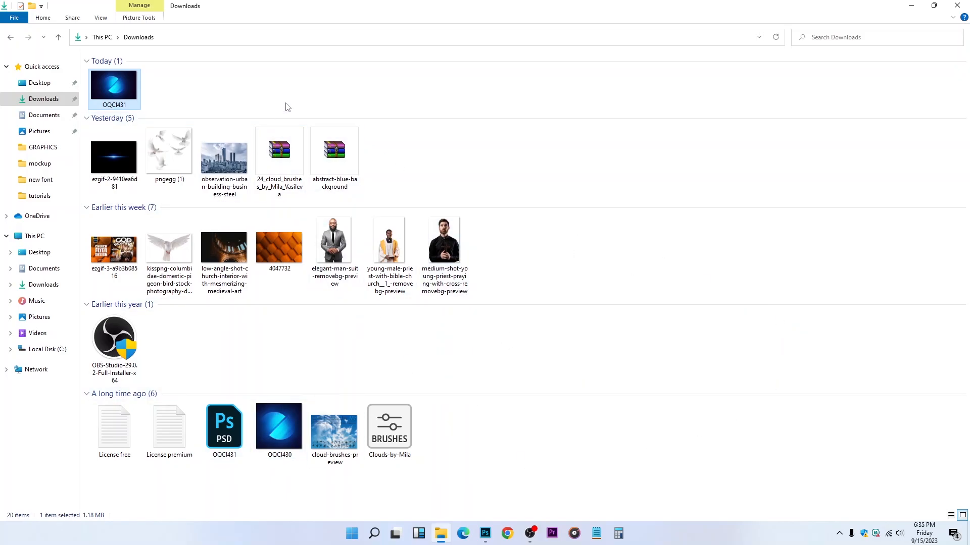
{"action": "left_click", "coordinate": [486, 533]}
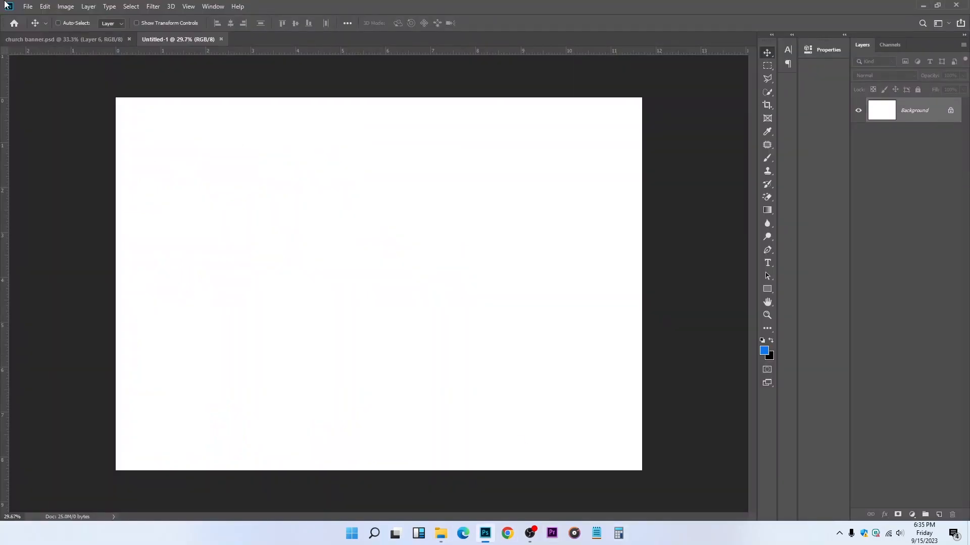
{"action": "left_click", "coordinate": [60, 39]}
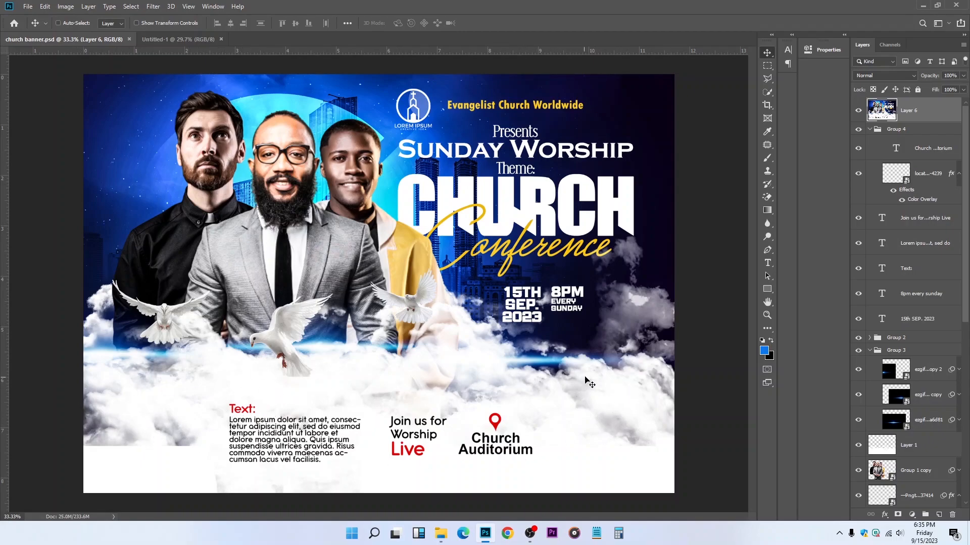
Extract the 24 cloud brushes archive within the Downloads folder, replacing all existing files, and select the extracted brush file
{"action": "left_click", "coordinate": [441, 539]}
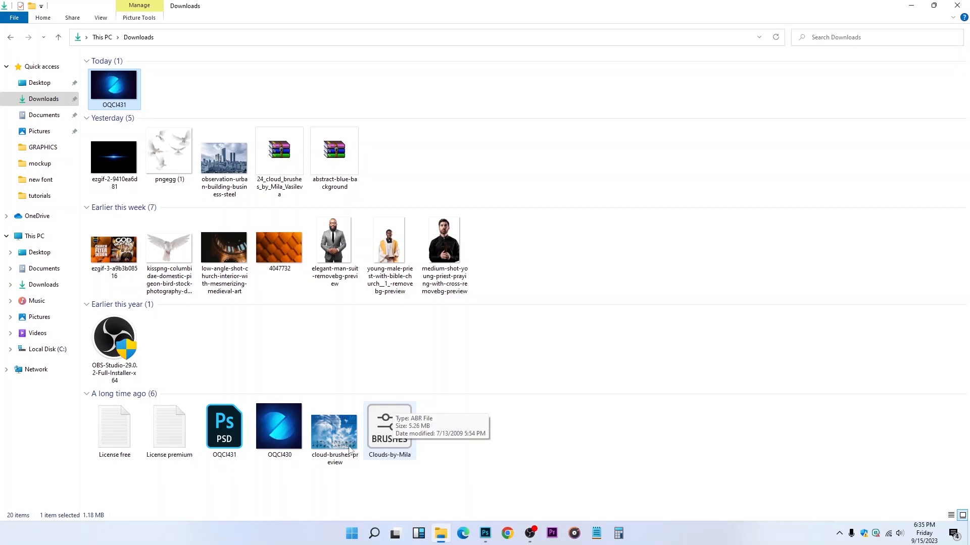
{"action": "left_click", "coordinate": [394, 429]}
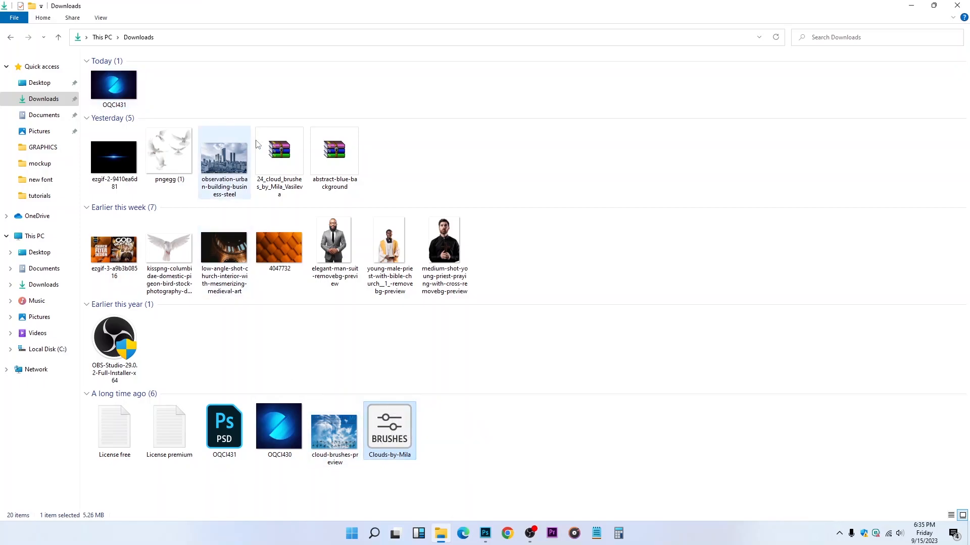
{"action": "left_click", "coordinate": [283, 150]}
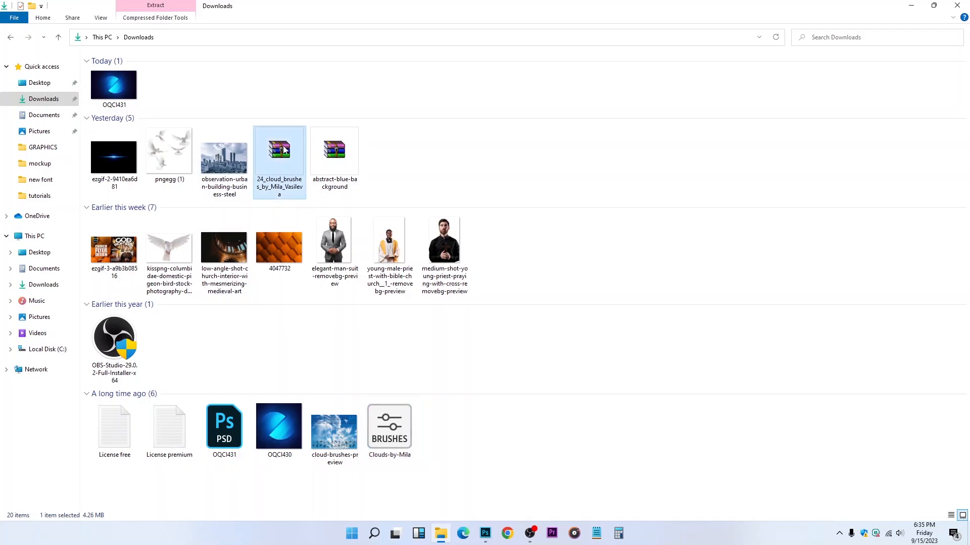
{"action": "right_click", "coordinate": [283, 149]}
{"action": "left_click", "coordinate": [314, 175]}
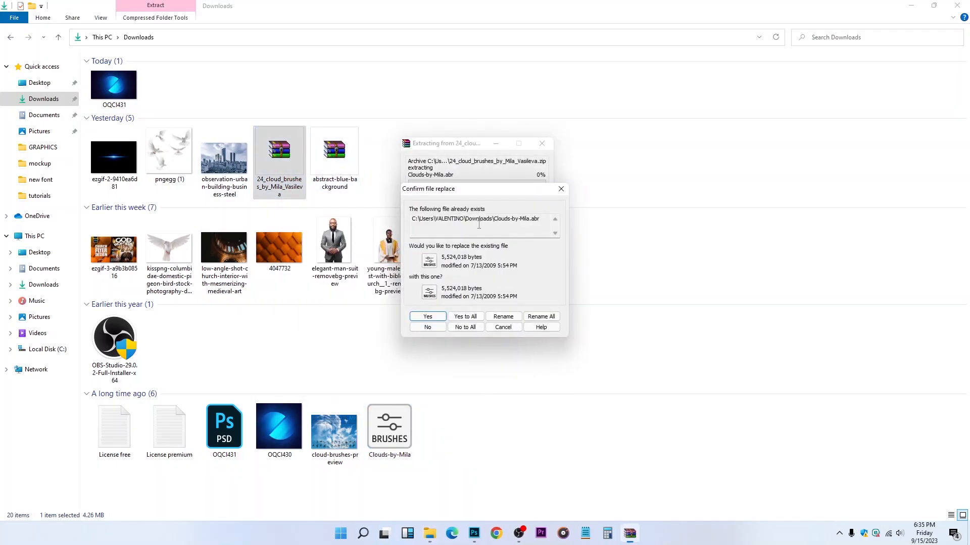
{"action": "left_click", "coordinate": [465, 316]}
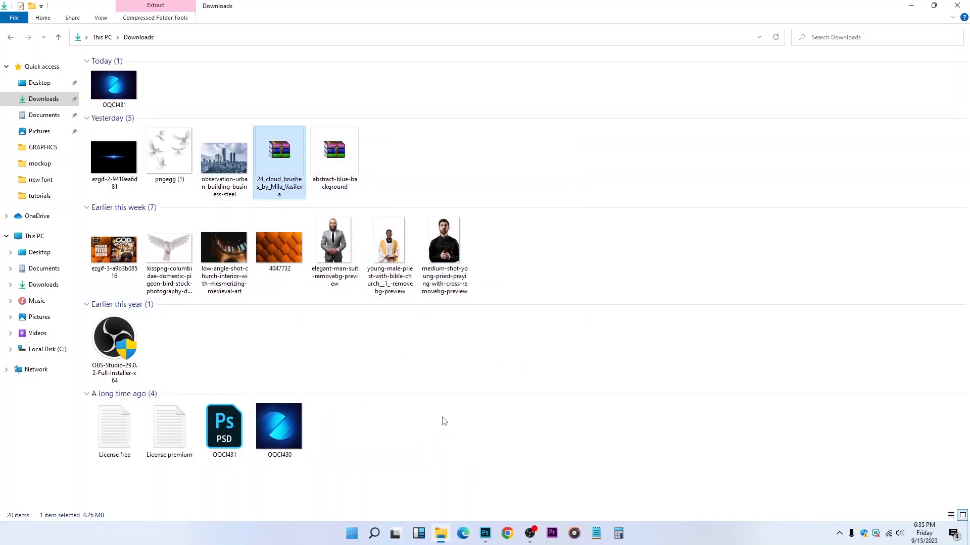
{"action": "left_click", "coordinate": [354, 427]}
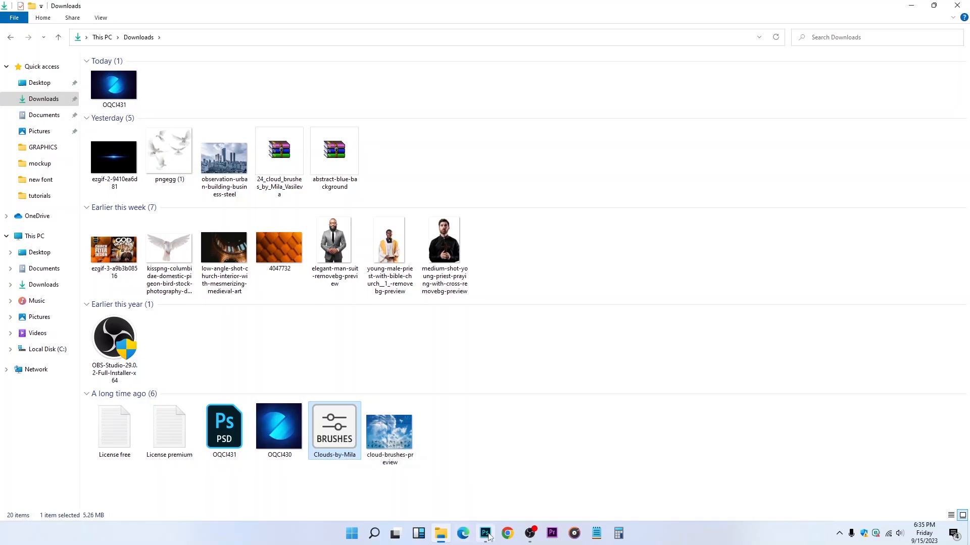
Return to Photoshop, activate the Brush tool, collapse the General Brushes group and locate the cloud brush set among the presets
{"action": "mouse_move", "coordinate": [477, 528]}
{"action": "left_click", "coordinate": [485, 534]}
{"action": "left_click", "coordinate": [767, 158]}
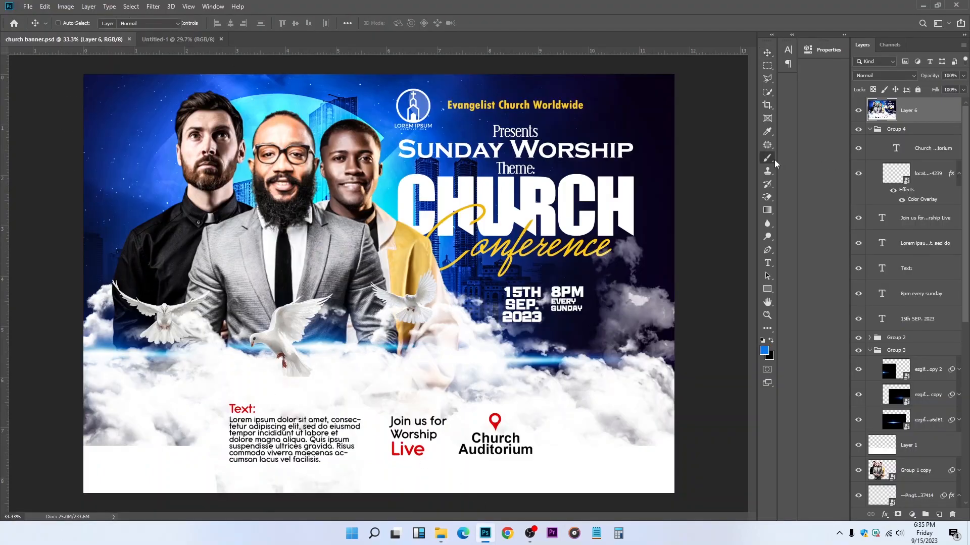
{"action": "left_click", "coordinate": [73, 23]}
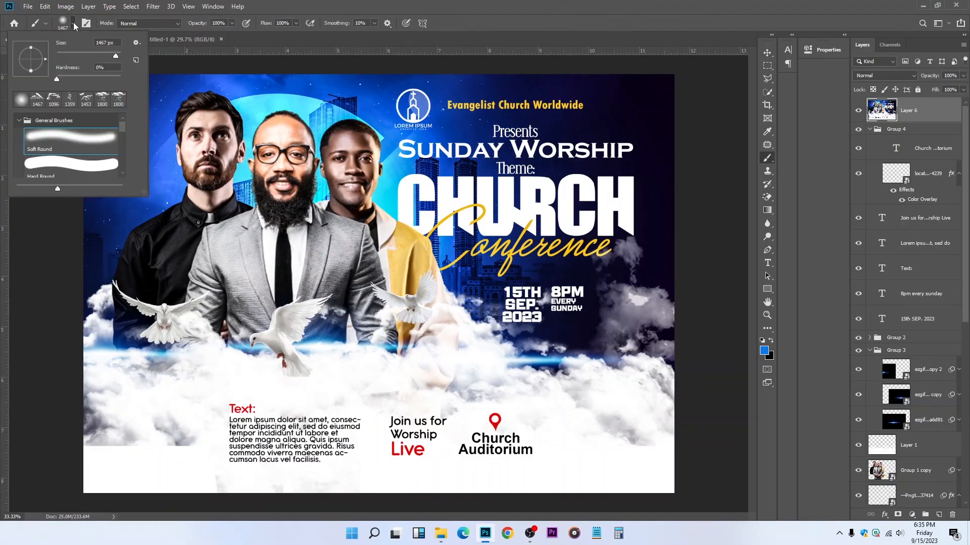
{"action": "key", "text": "ctrl+minus"}
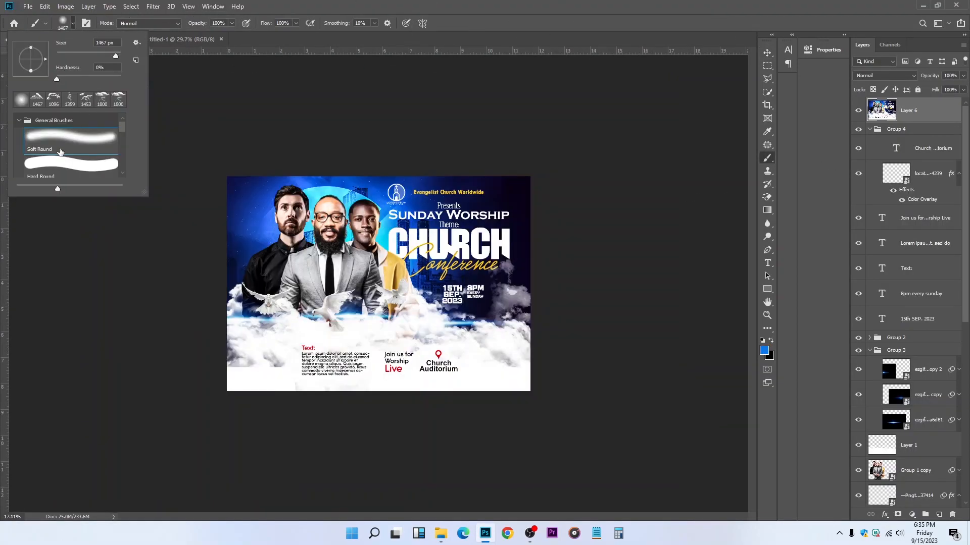
{"action": "left_click", "coordinate": [21, 121]}
{"action": "scroll", "coordinate": [109, 195], "scroll_direction": "down", "scroll_amount": 3}
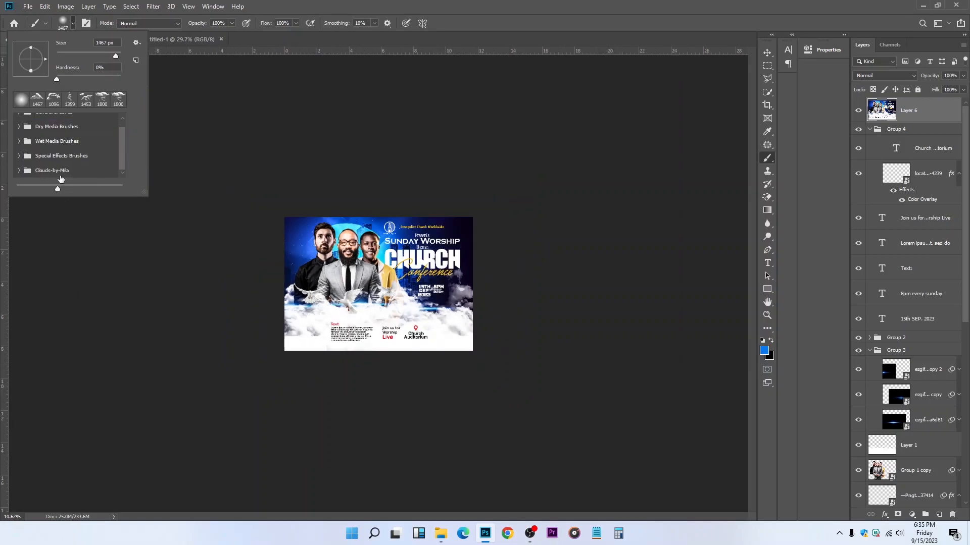
Expand the Clouds-by-Mila brush set to look through its cloud brushes, and collapse it again
{"action": "left_click", "coordinate": [19, 171]}
{"action": "scroll", "coordinate": [65, 122], "scroll_direction": "up", "scroll_amount": 2}
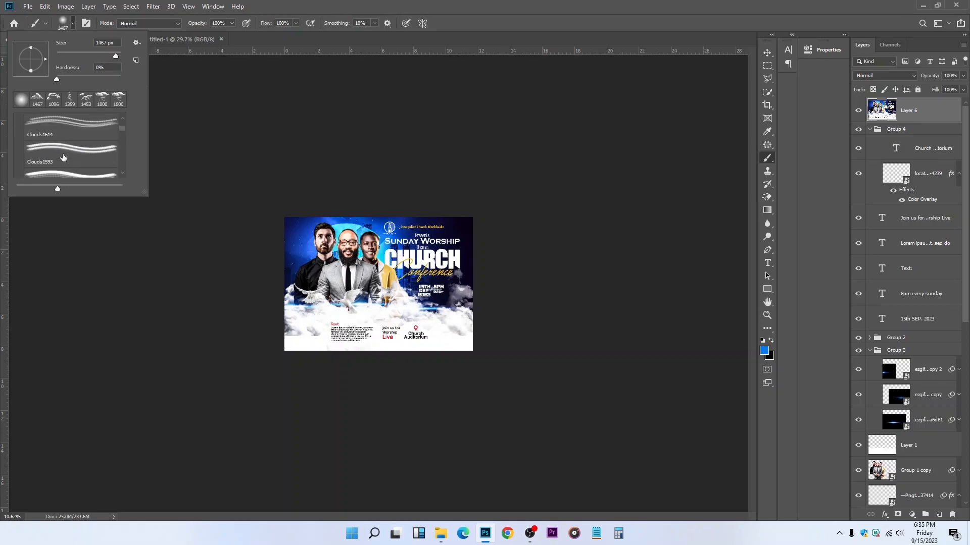
{"action": "left_click", "coordinate": [19, 146]}
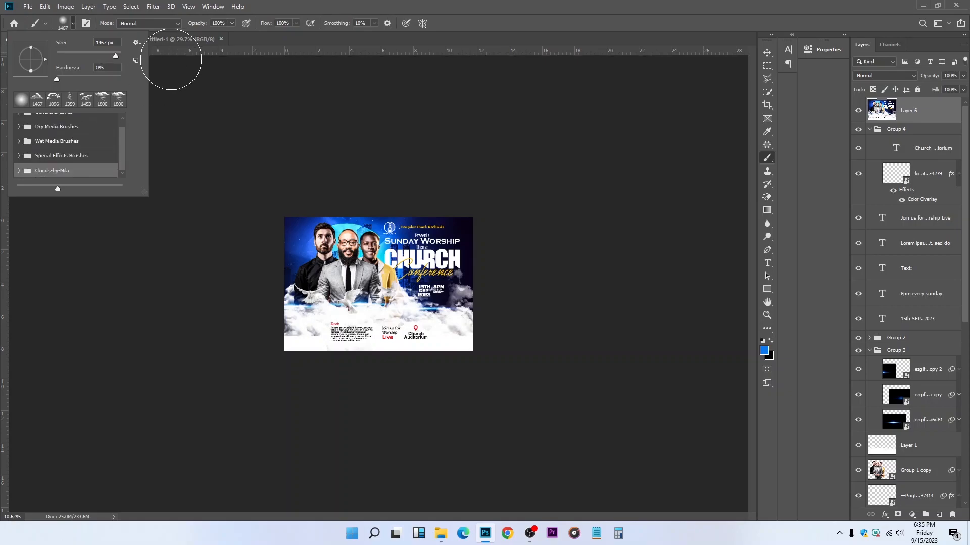
Activate the Move tool and examine the finished church banner design up close
{"action": "left_click", "coordinate": [767, 53]}
{"action": "scroll", "coordinate": [405, 241], "scroll_direction": "up", "scroll_amount": 3}
{"action": "scroll", "coordinate": [408, 244], "scroll_direction": "up", "scroll_amount": 2}
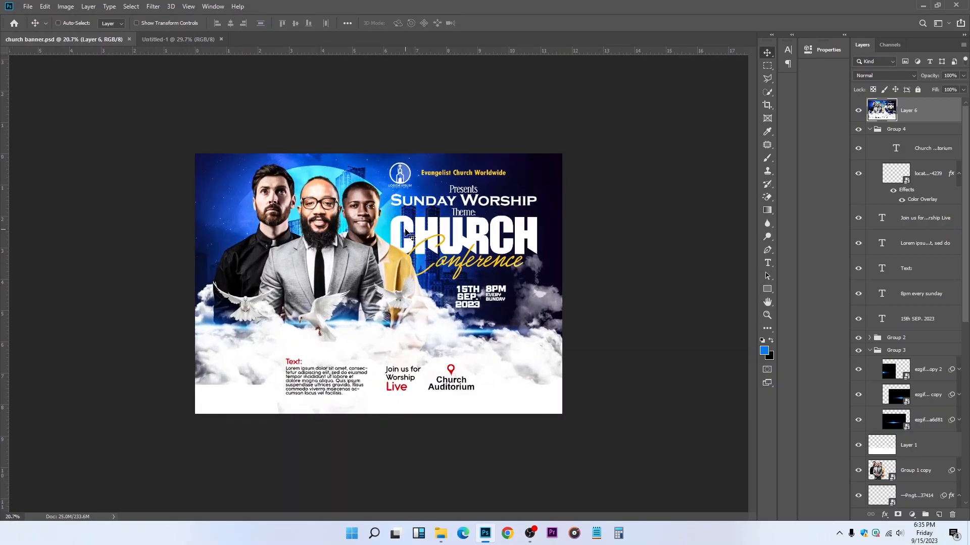
{"action": "scroll", "coordinate": [407, 233], "scroll_direction": "up", "scroll_amount": 1}
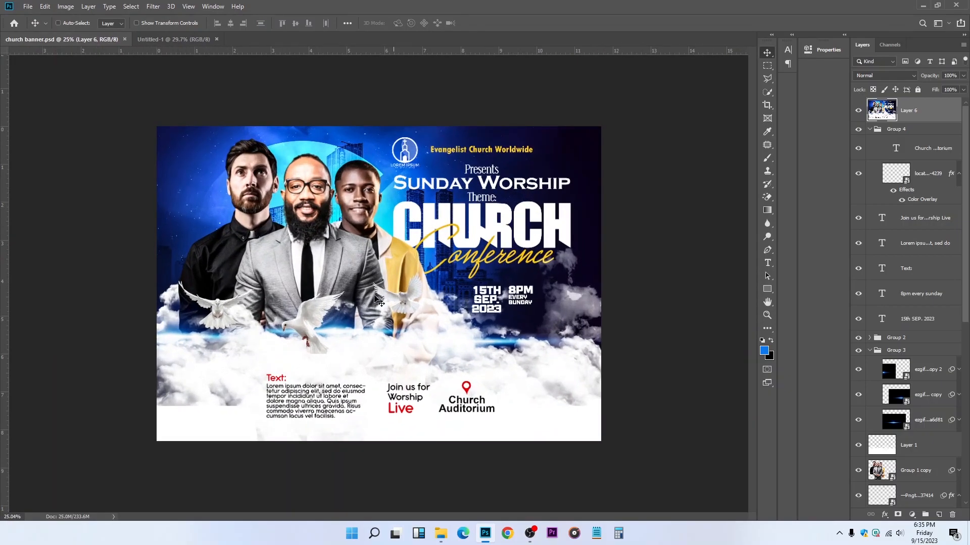
{"action": "scroll", "coordinate": [299, 234], "scroll_direction": "up", "scroll_amount": 1}
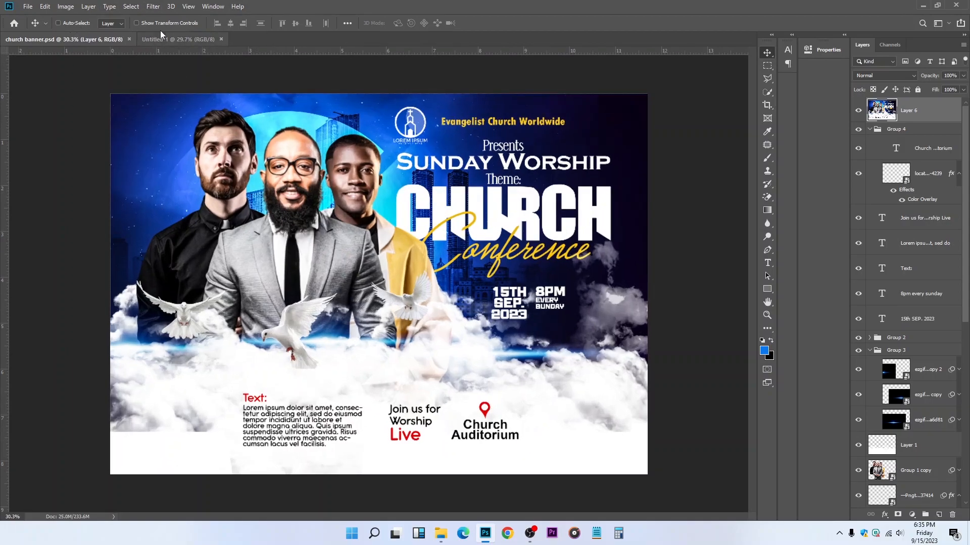
In the Untitled-1 document, place the OQCI431 image from Downloads as an embedded file
{"action": "left_click", "coordinate": [174, 39]}
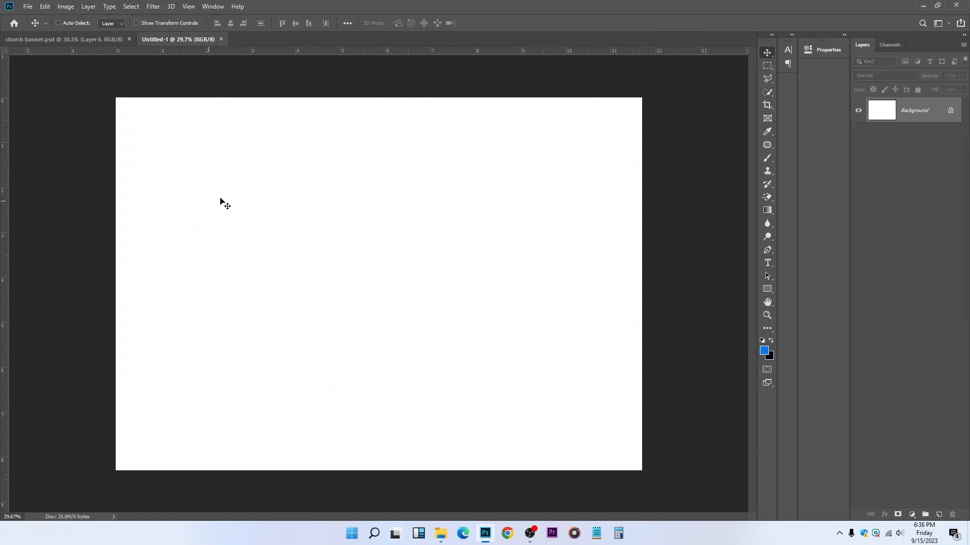
{"action": "left_click", "coordinate": [26, 6]}
{"action": "left_click", "coordinate": [84, 196]}
{"action": "left_click", "coordinate": [118, 107]}
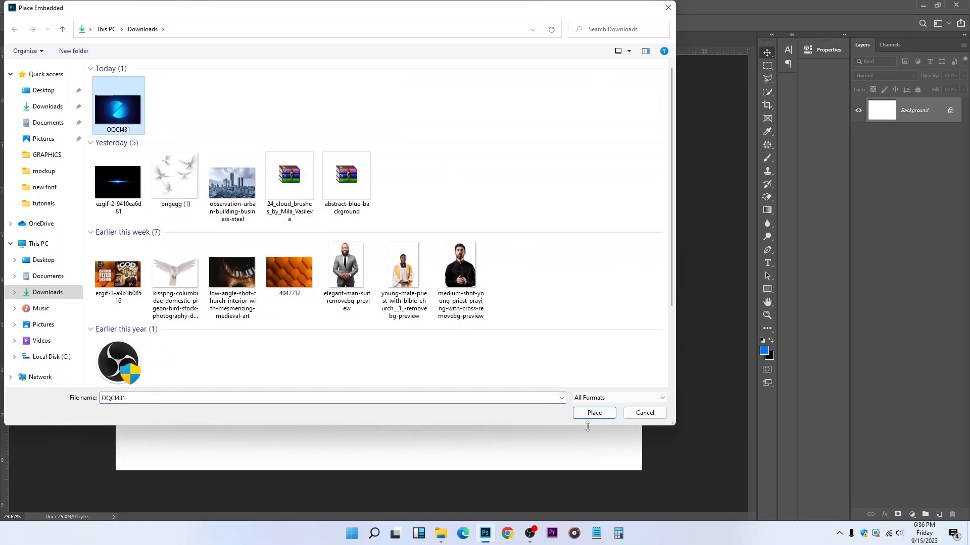
{"action": "left_click", "coordinate": [594, 413]}
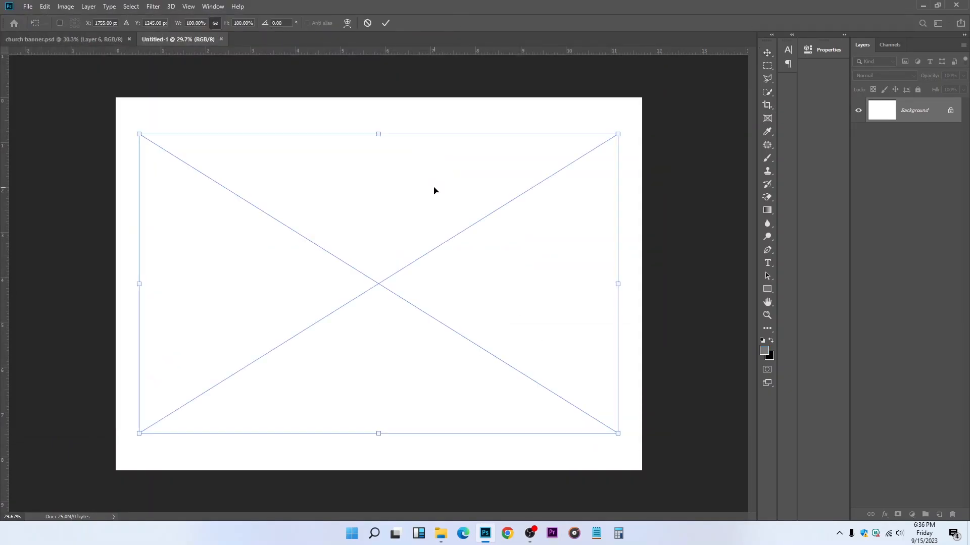
Stretch the placed OQCI431 image to the full canvas height, about 115% wide and 129% high, and shift it to the left on the canvas
{"action": "left_click_drag", "start_coordinate": [375, 132], "coordinate": [378, 89]}
{"action": "left_click_drag", "start_coordinate": [380, 433], "coordinate": [379, 476]}
{"action": "left_click_drag", "start_coordinate": [476, 320], "coordinate": [405, 316]}
{"action": "key", "text": "Return"}
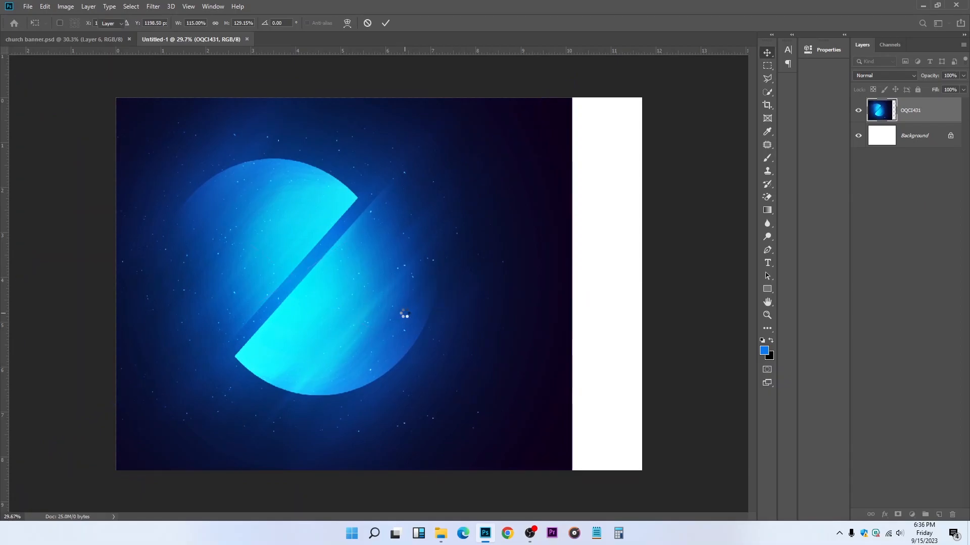
Rasterize the OQCI431 layer and stretch a rectangular selection of its right edge to about 208% width, covering the blank strip beside it
{"action": "right_click", "coordinate": [919, 108]}
{"action": "left_click", "coordinate": [809, 271]}
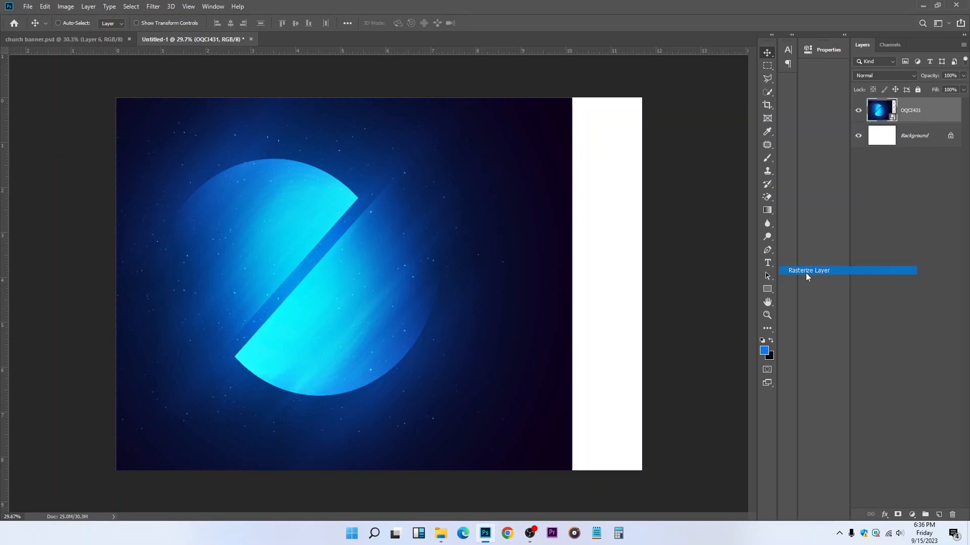
{"action": "left_click", "coordinate": [766, 67]}
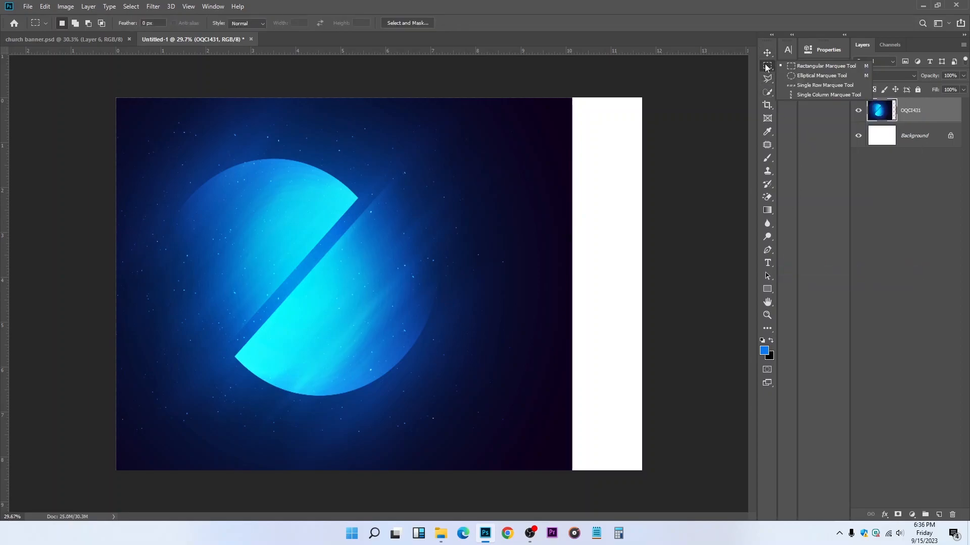
{"action": "left_click_drag", "start_coordinate": [620, 89], "coordinate": [496, 475]}
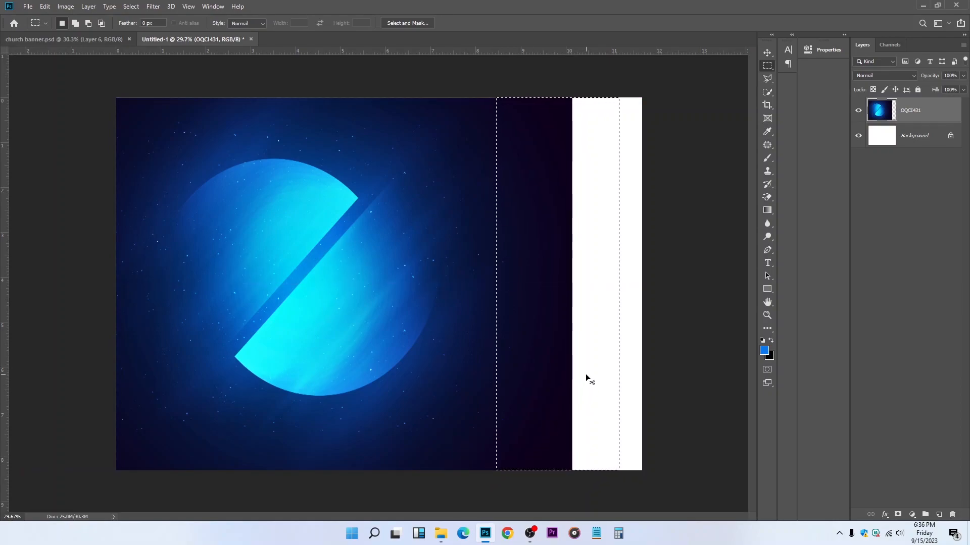
{"action": "key", "text": "ctrl+t"}
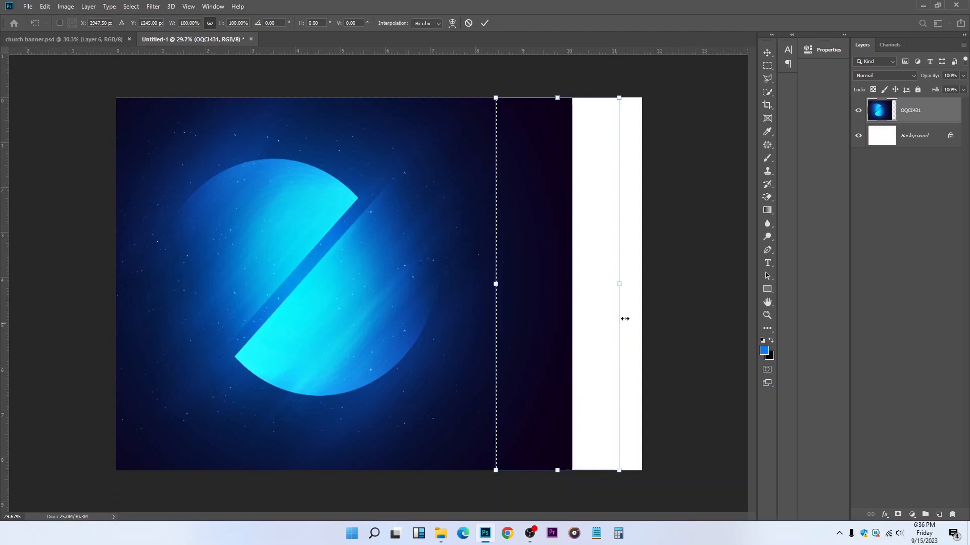
{"action": "left_click_drag", "start_coordinate": [621, 282], "coordinate": [751, 260]}
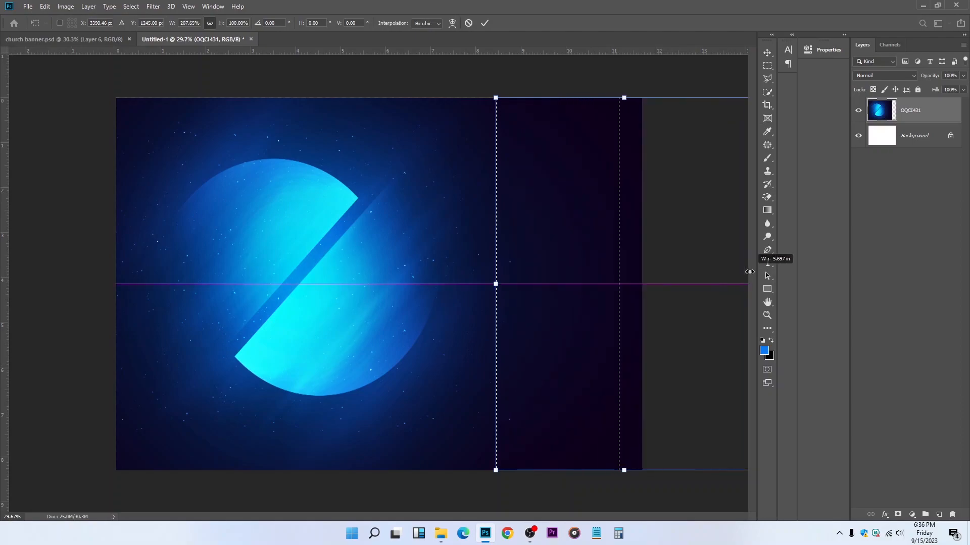
{"action": "key", "text": "Return"}
{"action": "key", "text": "ctrl+d"}
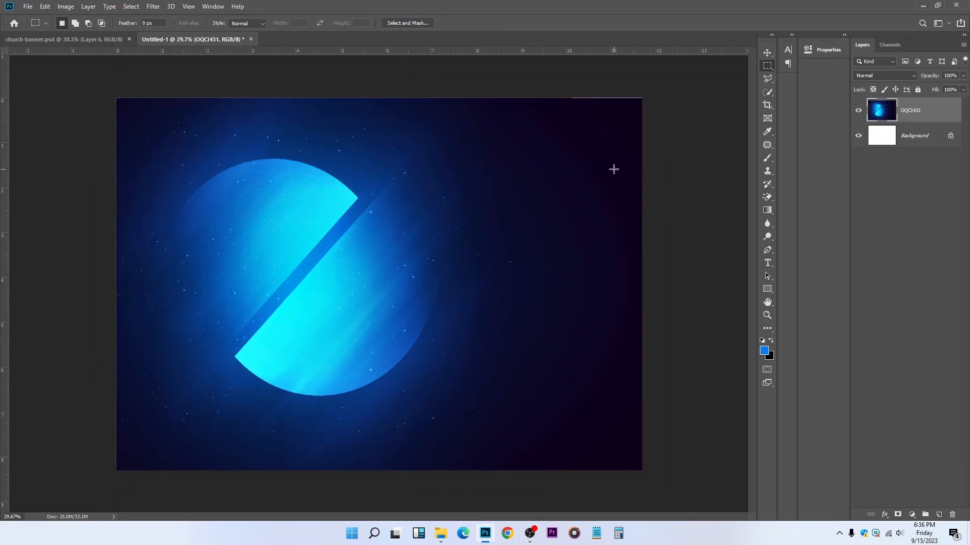
Activate the Move tool and place the observation-urban-building-business-steel image from Downloads as an embedded file
{"action": "scroll", "coordinate": [593, 170], "scroll_direction": "up", "scroll_amount": 1}
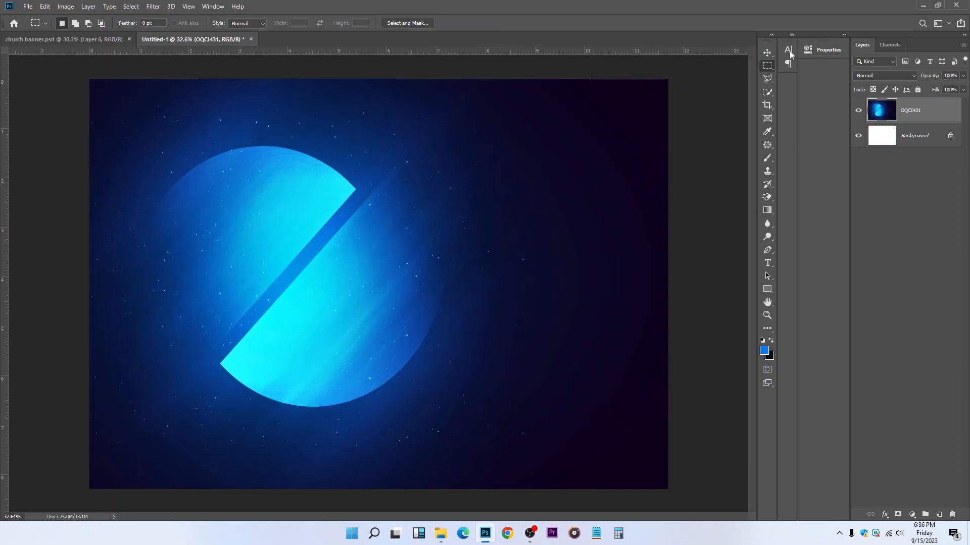
{"action": "key", "text": "v"}
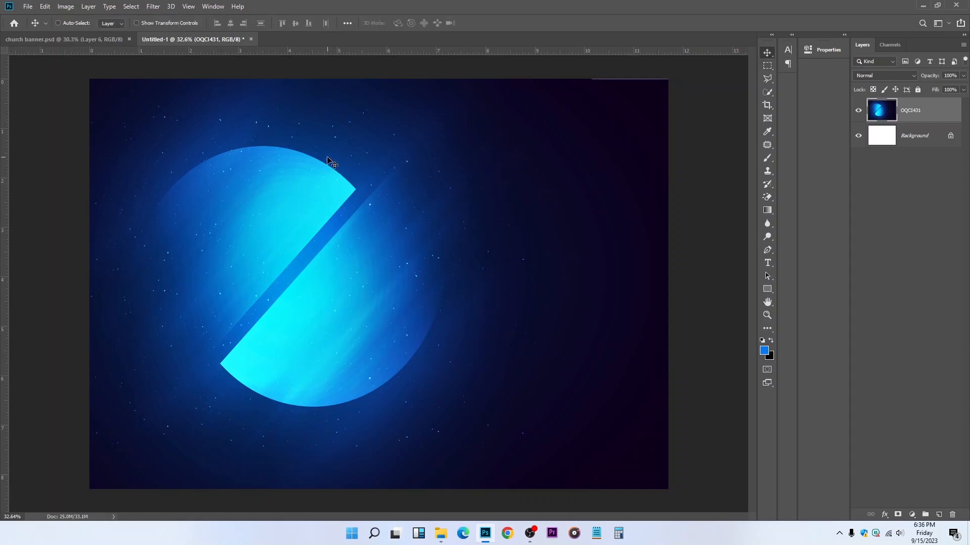
{"action": "left_click", "coordinate": [28, 7]}
{"action": "left_click", "coordinate": [79, 198]}
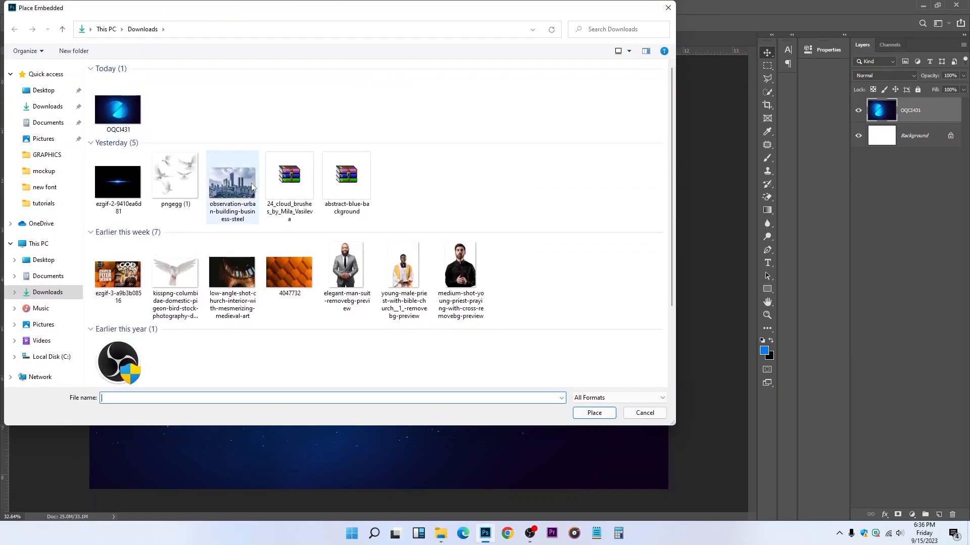
{"action": "left_click", "coordinate": [250, 183]}
{"action": "left_click", "coordinate": [595, 413]}
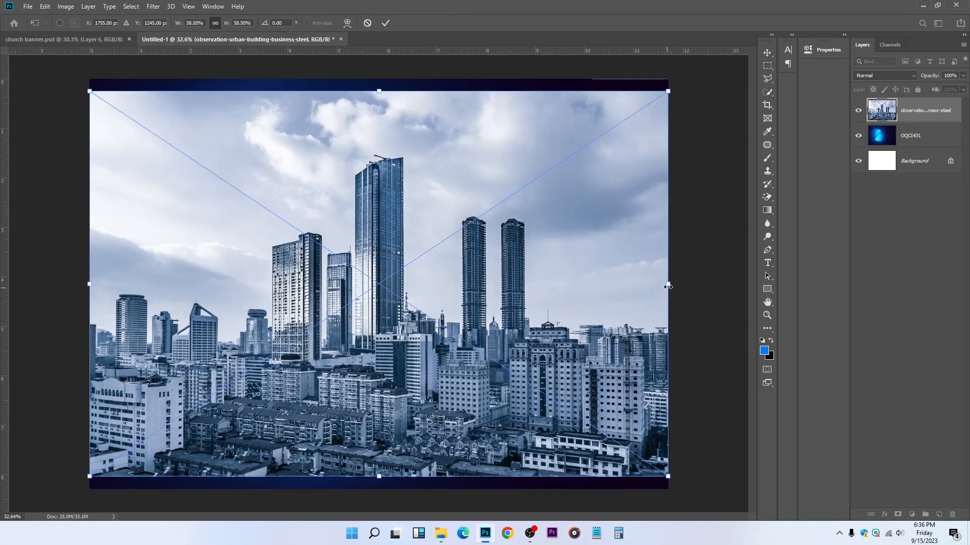
Scale the placed city image down to about 38% and position it over the blue circle
{"action": "left_click_drag", "start_coordinate": [667, 286], "coordinate": [492, 266]}
{"action": "mouse_move", "coordinate": [330, 248]}
{"action": "left_mouse_down"}
{"action": "mouse_move", "coordinate": [333, 230]}
{"action": "mouse_move", "coordinate": [335, 243]}
{"action": "left_mouse_up"}
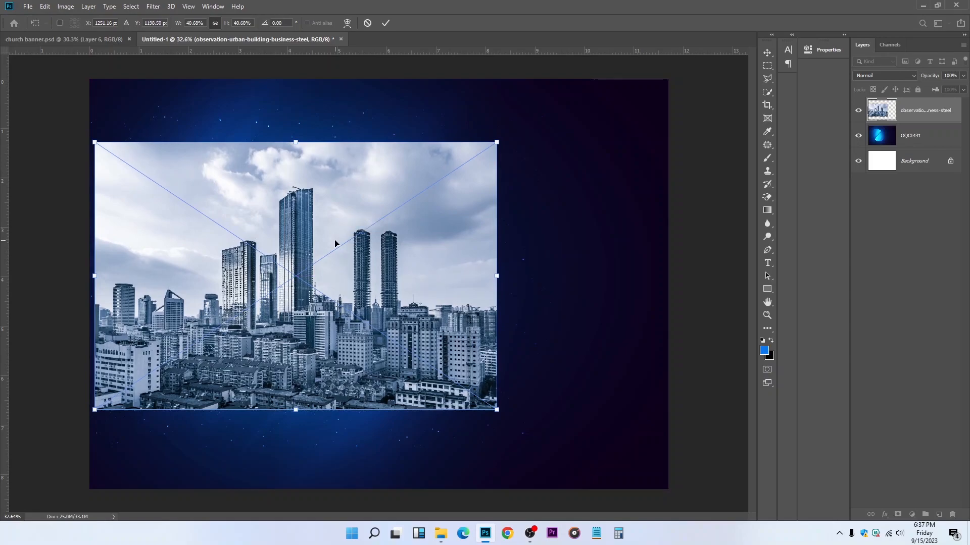
{"action": "left_click_drag", "start_coordinate": [300, 142], "coordinate": [300, 159]}
{"action": "mouse_move", "coordinate": [298, 240]}
{"action": "left_mouse_down"}
{"action": "mouse_move", "coordinate": [290, 208]}
{"action": "mouse_move", "coordinate": [295, 230]}
{"action": "left_mouse_up"}
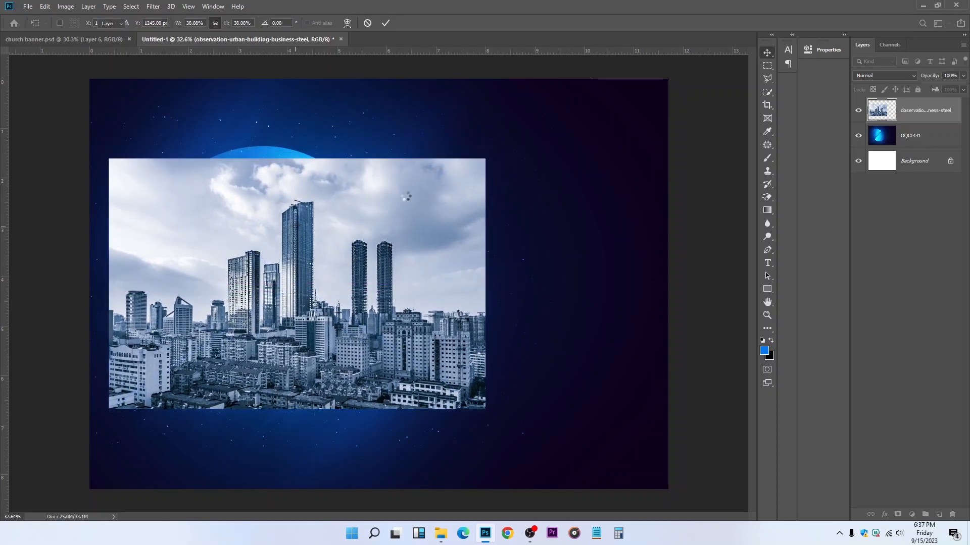
{"action": "key", "text": "Return"}
Set the city layer's blend mode to Overlay and move the image slightly upward over the blue circle
{"action": "left_click", "coordinate": [884, 76]}
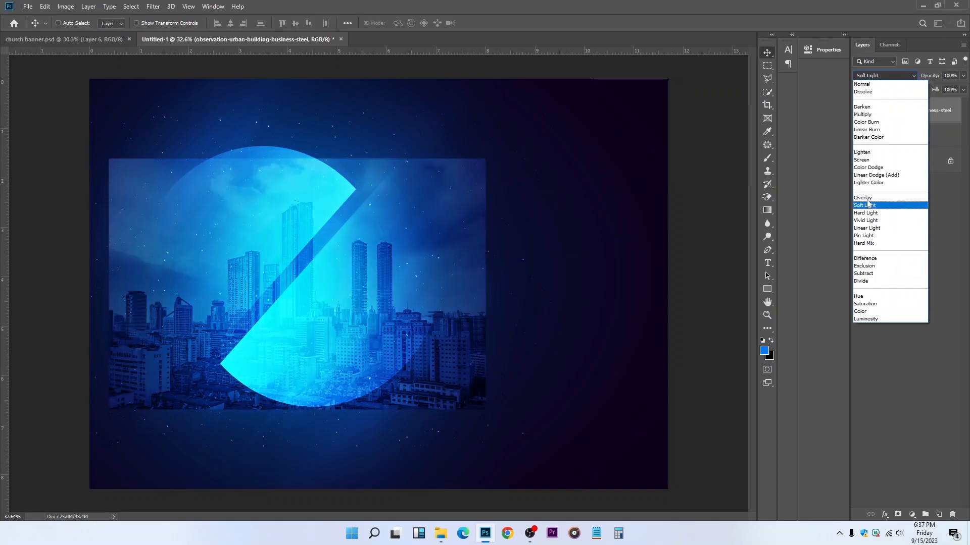
{"action": "left_click", "coordinate": [868, 199]}
{"action": "left_click_drag", "start_coordinate": [317, 268], "coordinate": [313, 255]}
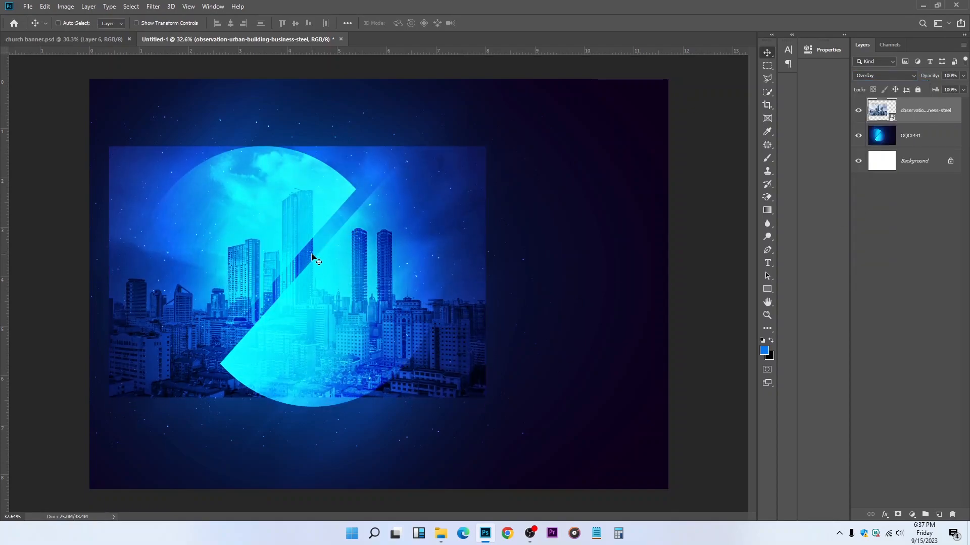
Enlarge the city image to about 48% so that it reaches the upper edge of the canvas
{"action": "key", "text": "ctrl+t"}
{"action": "left_click_drag", "start_coordinate": [297, 145], "coordinate": [301, 79]}
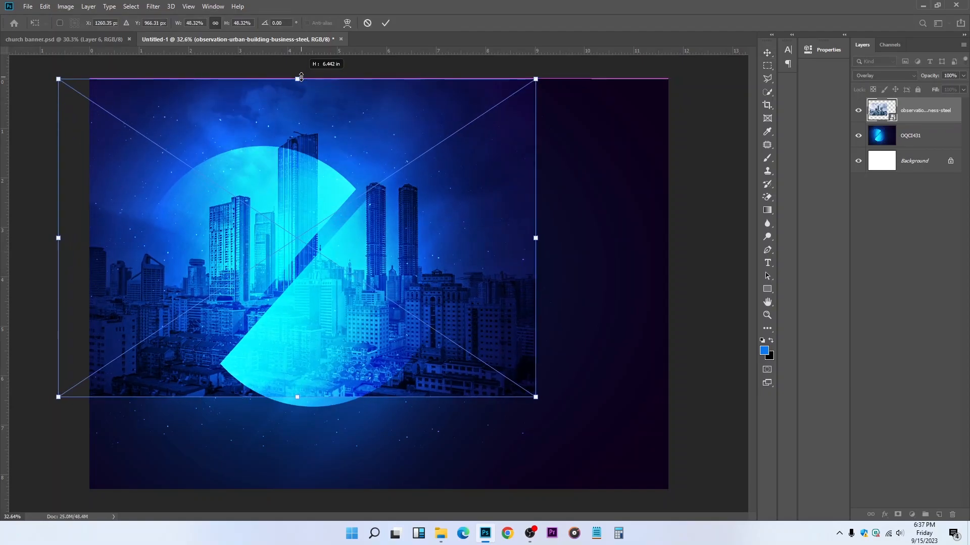
{"action": "key", "text": "Return"}
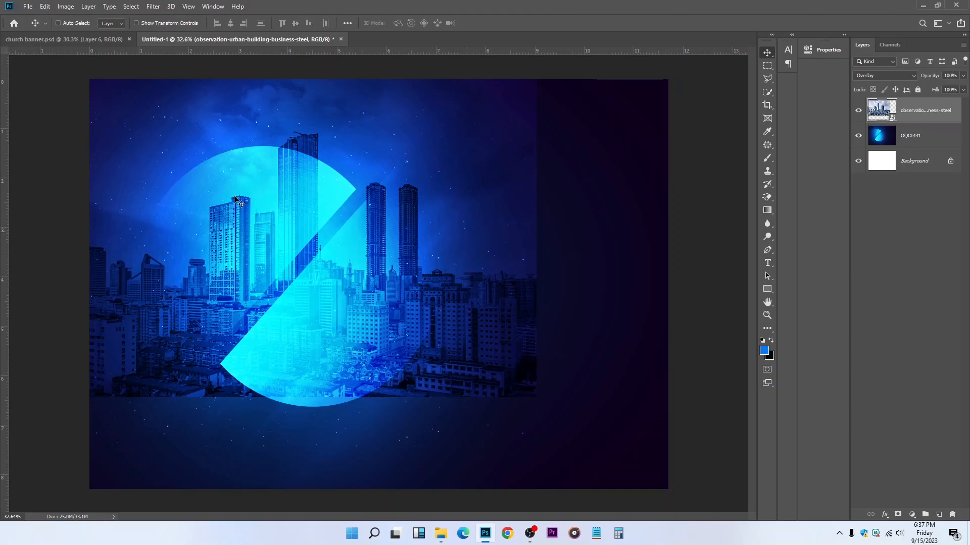
Add a layer mask to the city layer and choose the Soft Round brush from General Brushes for painting on it
{"action": "left_click", "coordinate": [898, 516]}
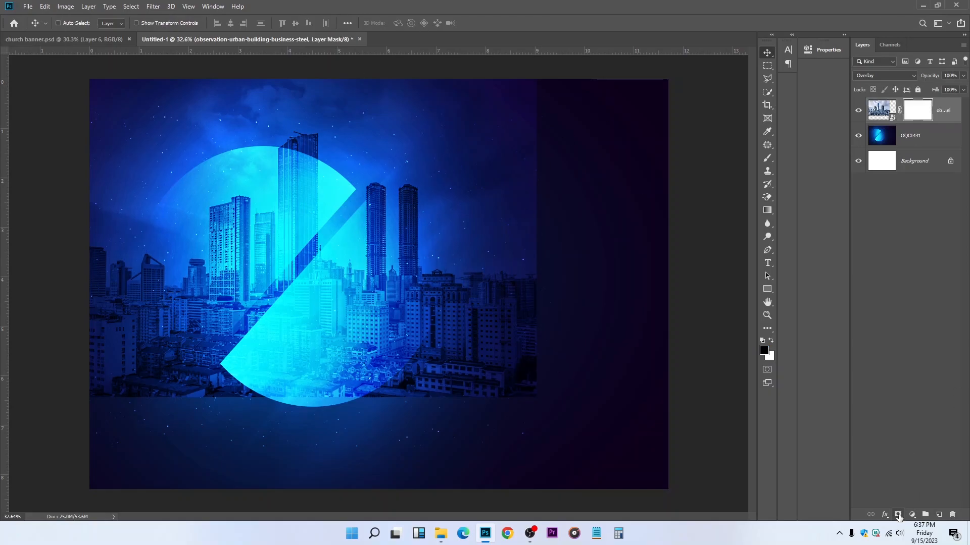
{"action": "left_click", "coordinate": [767, 159]}
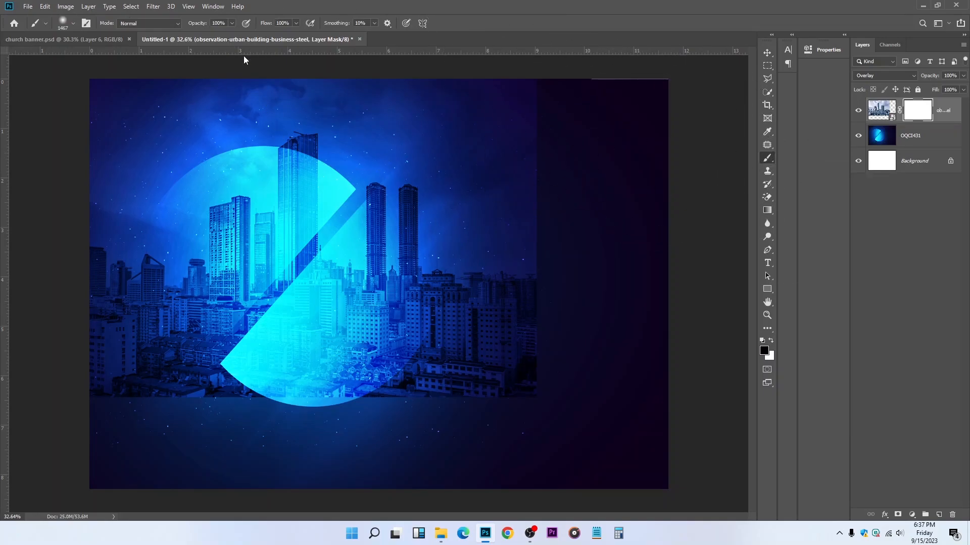
{"action": "right_click", "coordinate": [451, 212]}
{"action": "left_click", "coordinate": [505, 263]}
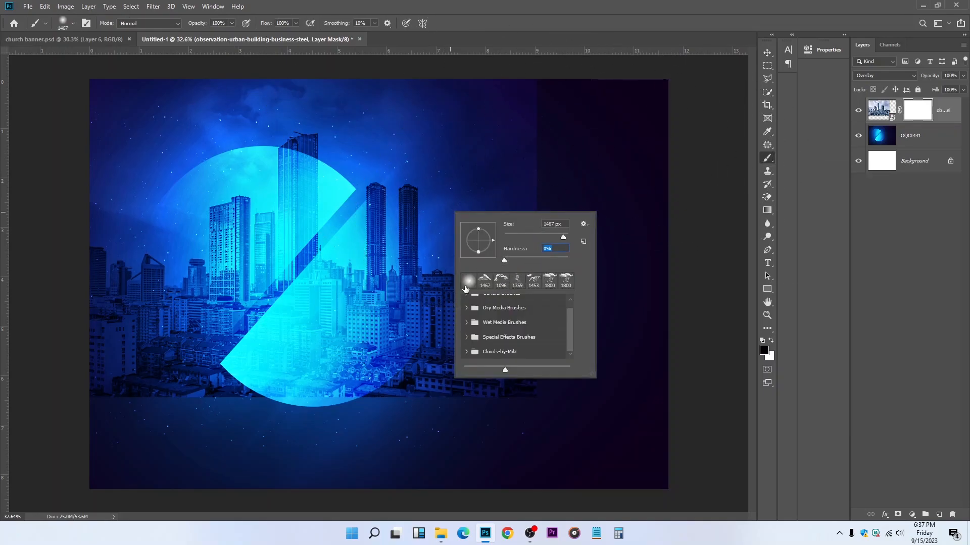
{"action": "left_click", "coordinate": [467, 281]}
{"action": "scroll", "coordinate": [474, 305], "scroll_direction": "up", "scroll_amount": 1}
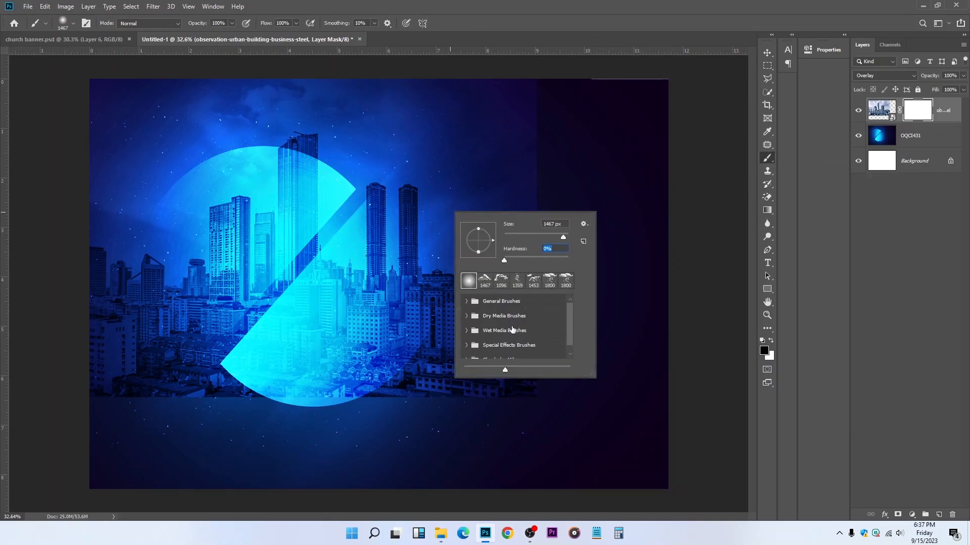
{"action": "left_click", "coordinate": [466, 302]}
{"action": "left_click", "coordinate": [518, 325]}
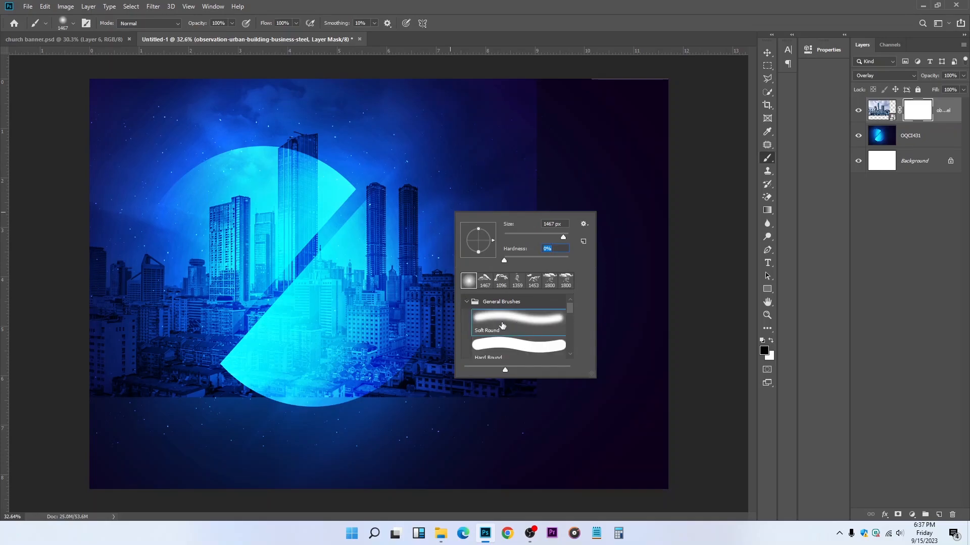
{"action": "key", "text": "Return"}
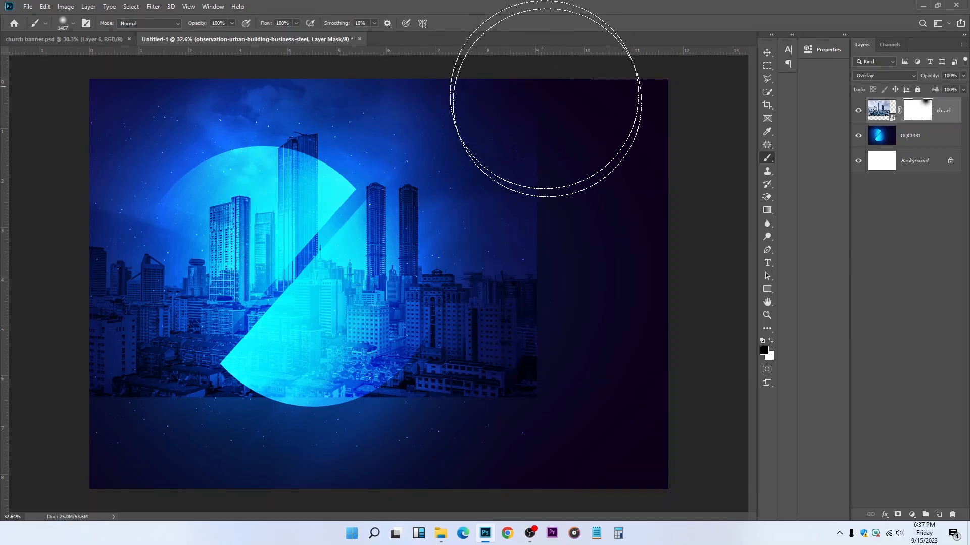
Fade out the city image's right edge by painting black on its mask with a 700 px brush, and enlarge the brush to 900 px
{"action": "key", "text": "bracketleft"}
{"action": "key", "text": "bracketleft"}
{"action": "key", "text": "bracketleft"}
{"action": "key", "text": "bracketleft"}
{"action": "key", "text": "bracketleft"}
{"action": "key", "text": "bracketleft"}
{"action": "key", "text": "bracketleft"}
{"action": "key", "text": "bracketleft"}
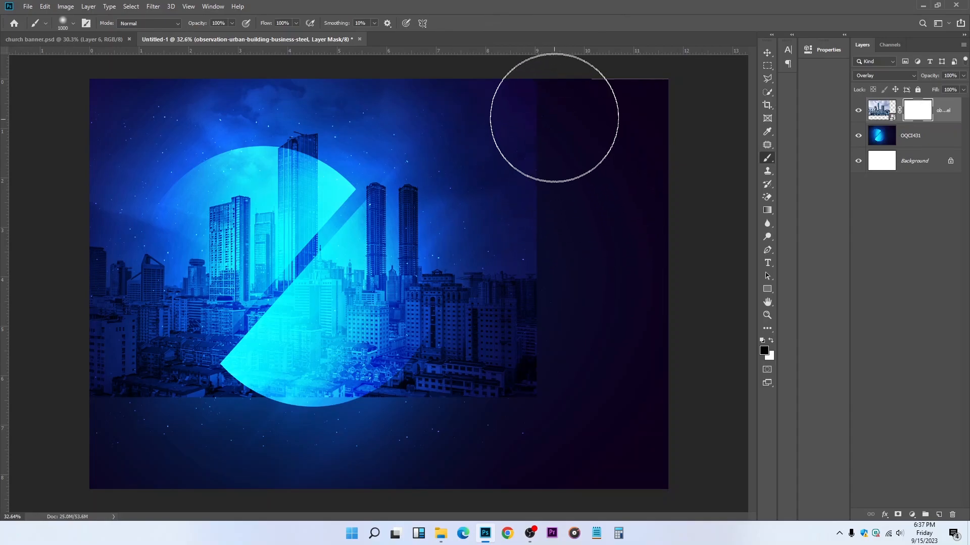
{"action": "mouse_move", "coordinate": [549, 199]}
{"action": "left_mouse_down"}
{"action": "mouse_move", "coordinate": [547, 370]}
{"action": "mouse_move", "coordinate": [533, 468]}
{"action": "left_mouse_up"}
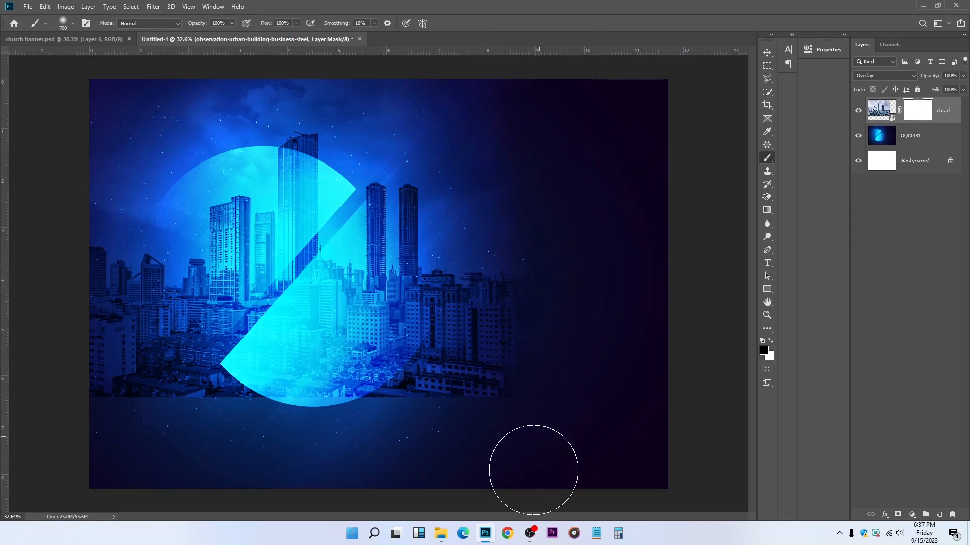
{"action": "key", "text": "bracketright"}
{"action": "key", "text": "bracketright"}
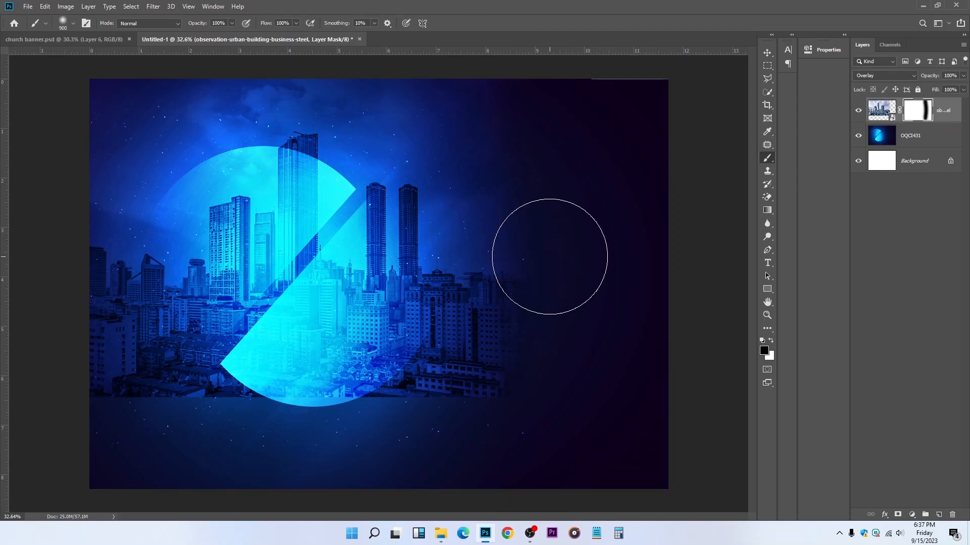
{"action": "key", "text": "bracketright"}
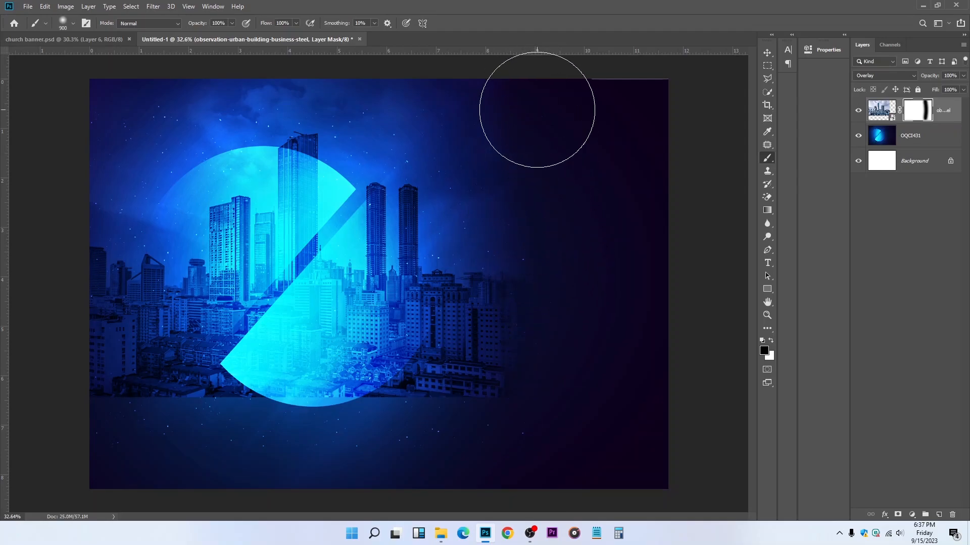
Fade out the city image's lower edge and lower corners by painting black on its mask with a 1000 px brush
{"action": "mouse_move", "coordinate": [515, 416]}
{"action": "left_mouse_down"}
{"action": "mouse_move", "coordinate": [445, 442]}
{"action": "mouse_move", "coordinate": [307, 459]}
{"action": "mouse_move", "coordinate": [107, 463]}
{"action": "mouse_move", "coordinate": [43, 444]}
{"action": "left_mouse_up"}
{"action": "mouse_move", "coordinate": [581, 397]}
{"action": "left_mouse_down"}
{"action": "mouse_move", "coordinate": [332, 443]}
{"action": "mouse_move", "coordinate": [12, 388]}
{"action": "mouse_move", "coordinate": [33, 414]}
{"action": "mouse_move", "coordinate": [84, 415]}
{"action": "left_mouse_up"}
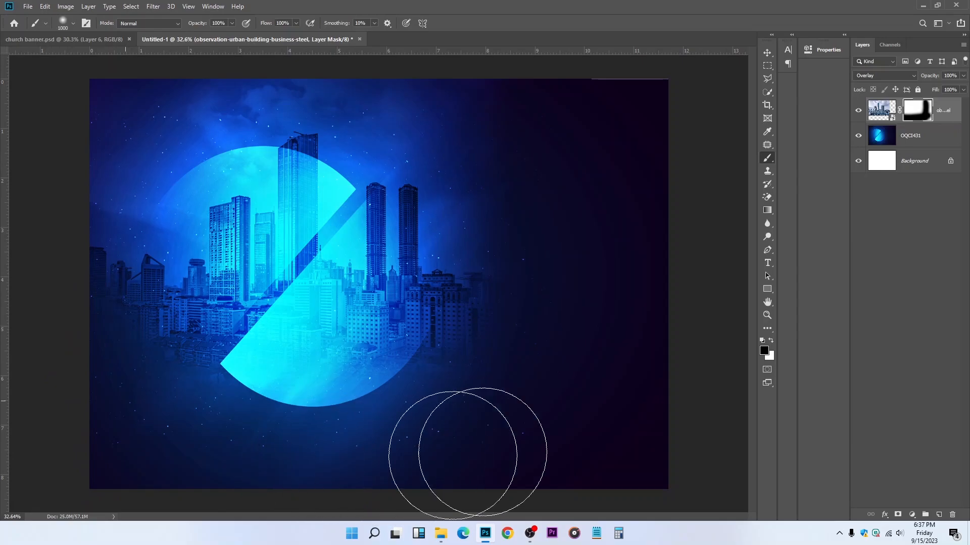
{"action": "left_click_drag", "start_coordinate": [400, 447], "coordinate": [407, 426]}
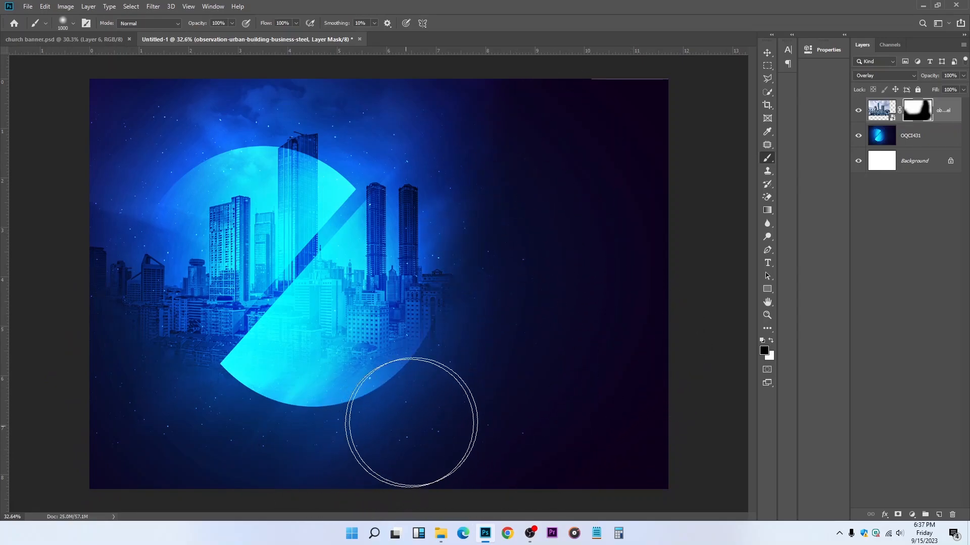
{"action": "left_click", "coordinate": [767, 55]}
Save the document to the Desktop as a Photoshop file named "church banner new"
{"action": "key", "text": "ctrl+s"}
{"action": "left_click", "coordinate": [44, 90]}
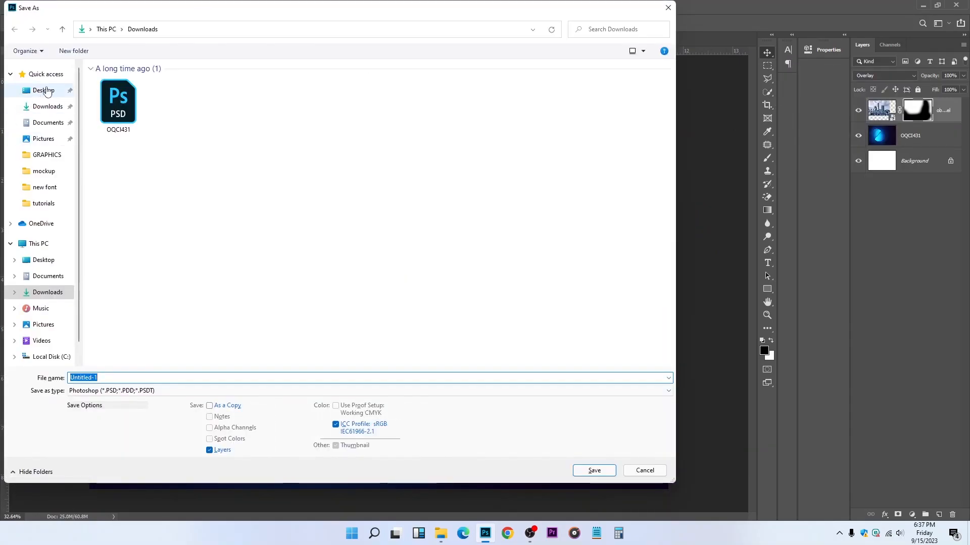
{"action": "double_click", "coordinate": [152, 377]}
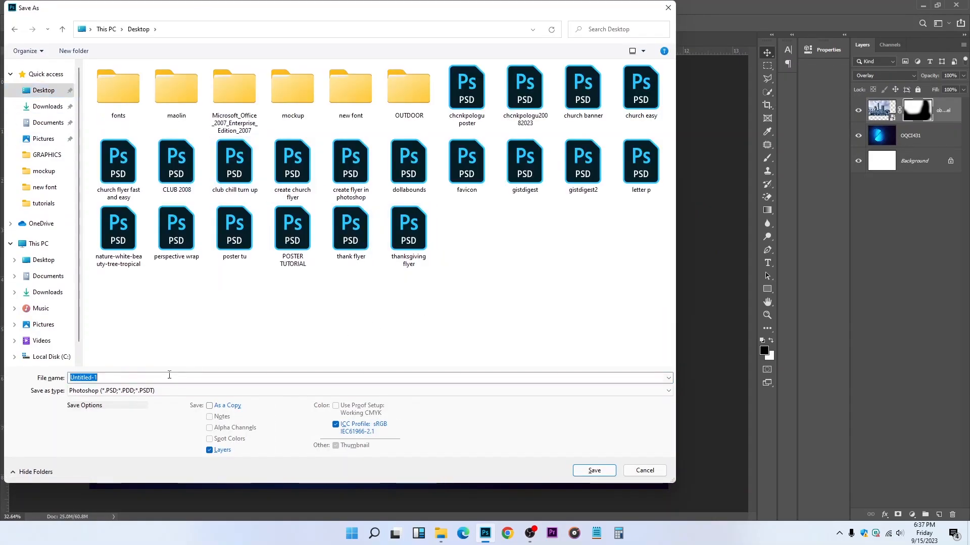
{"action": "type", "text": "church"}
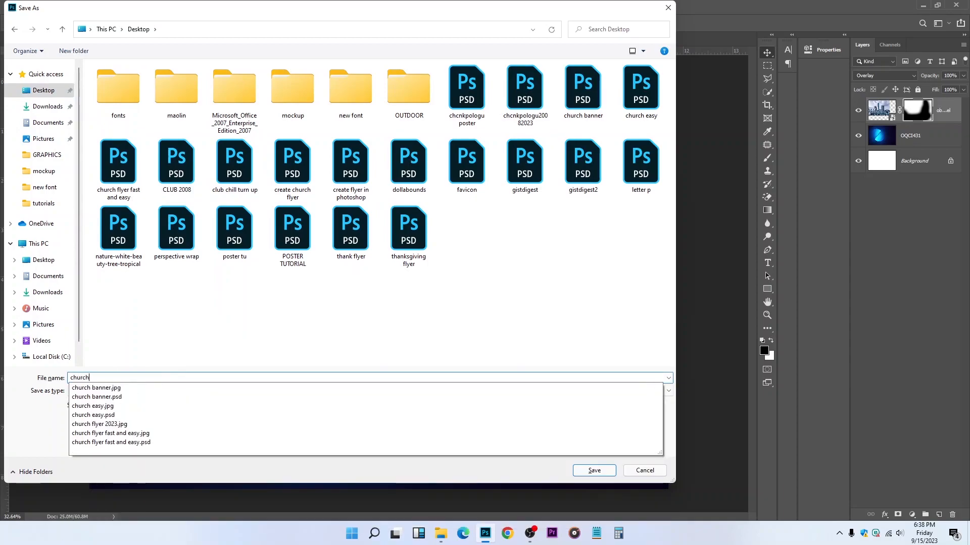
{"action": "type", "text": " baan="}
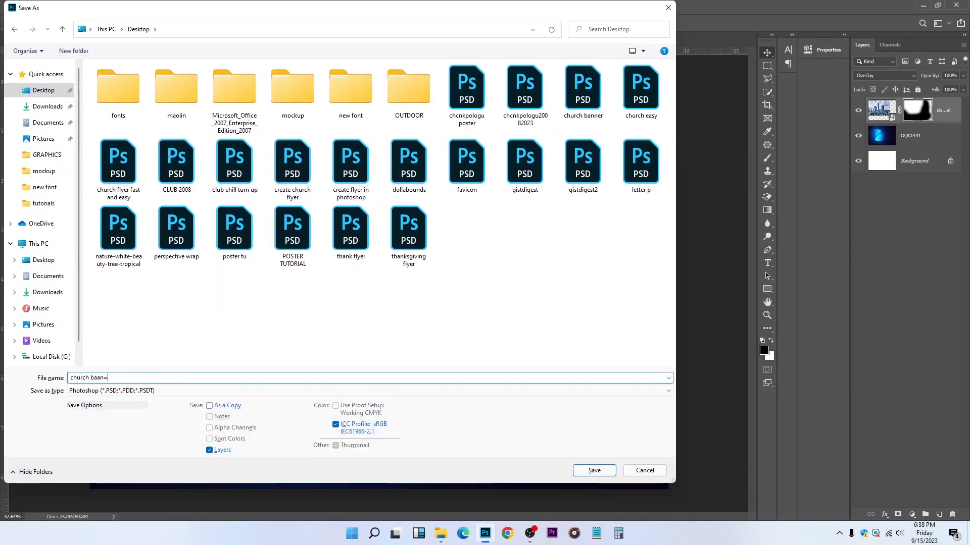
{"action": "key", "text": "BackSpace"}
{"action": "key", "text": "BackSpace"}
{"action": "key", "text": "BackSpace"}
{"action": "type", "text": "nner"}
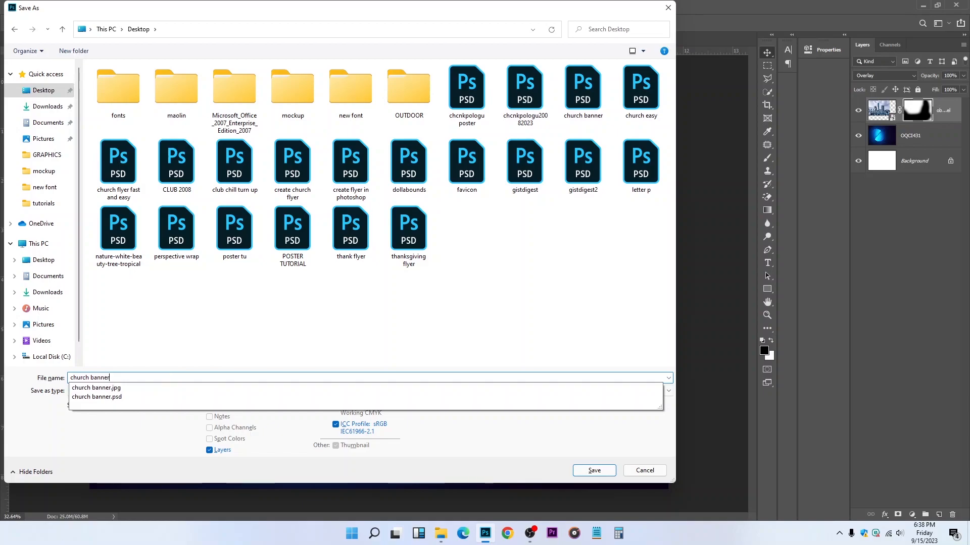
{"action": "type", "text": " new"}
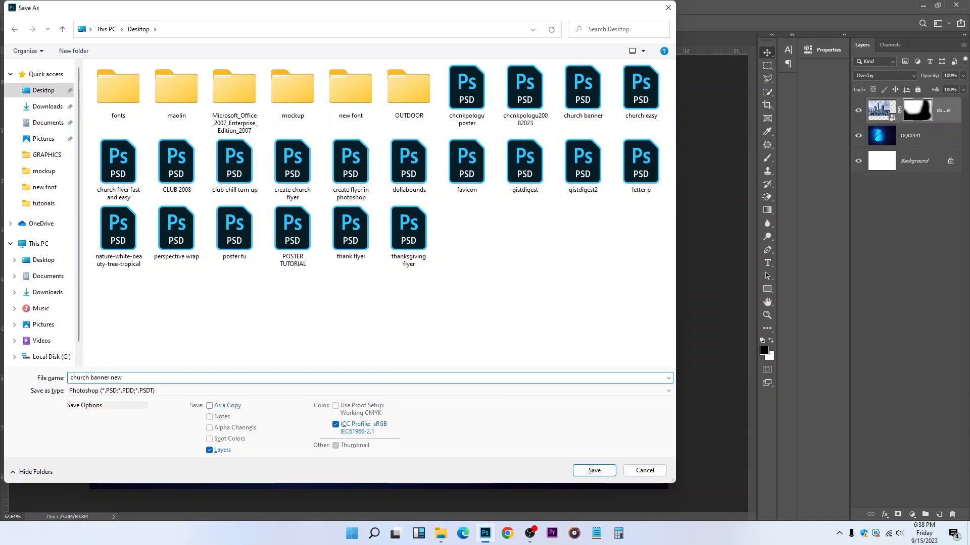
{"action": "key", "text": "Return"}
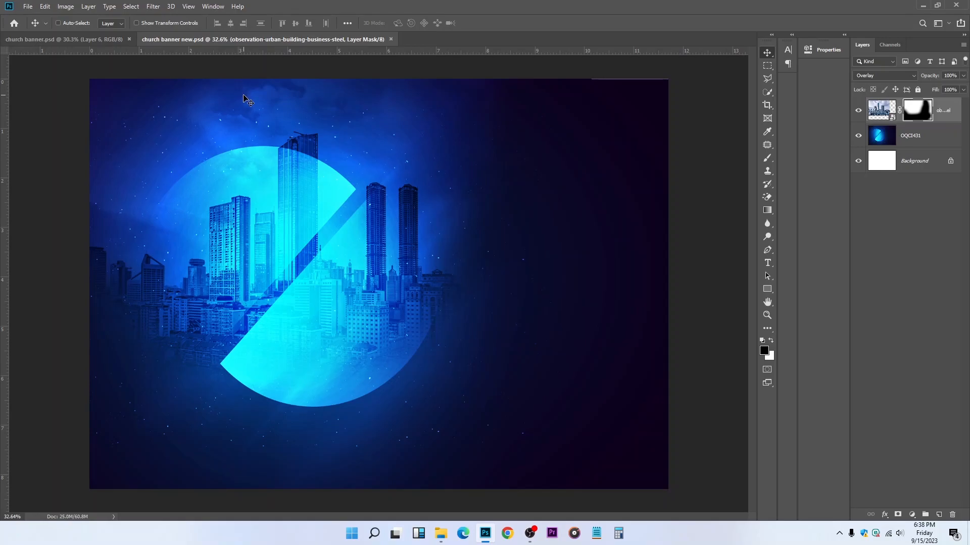
Place the elegant-man-suit-removebg-preview image from Downloads as embedded and enlarge it to about 235% over the blue circle
{"action": "left_click", "coordinate": [30, 6]}
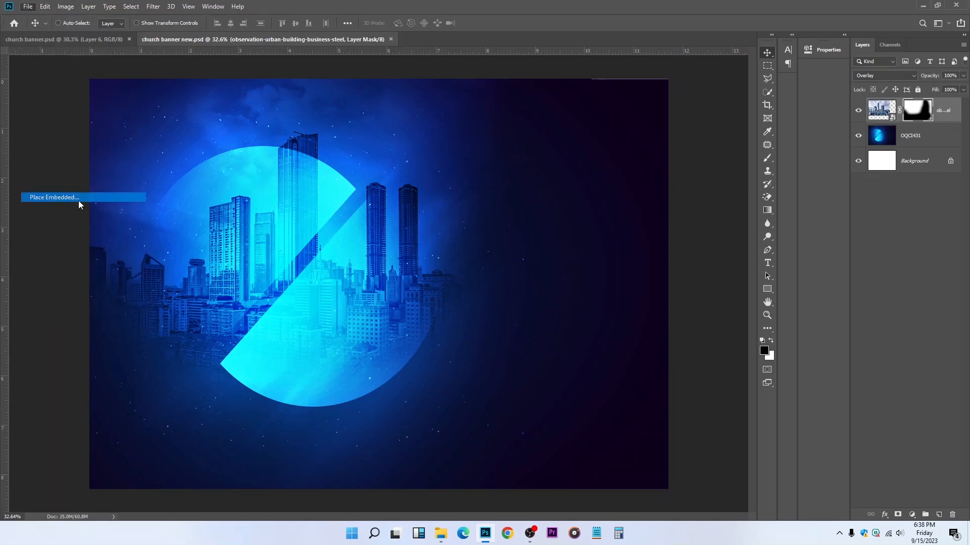
{"action": "left_click", "coordinate": [80, 199]}
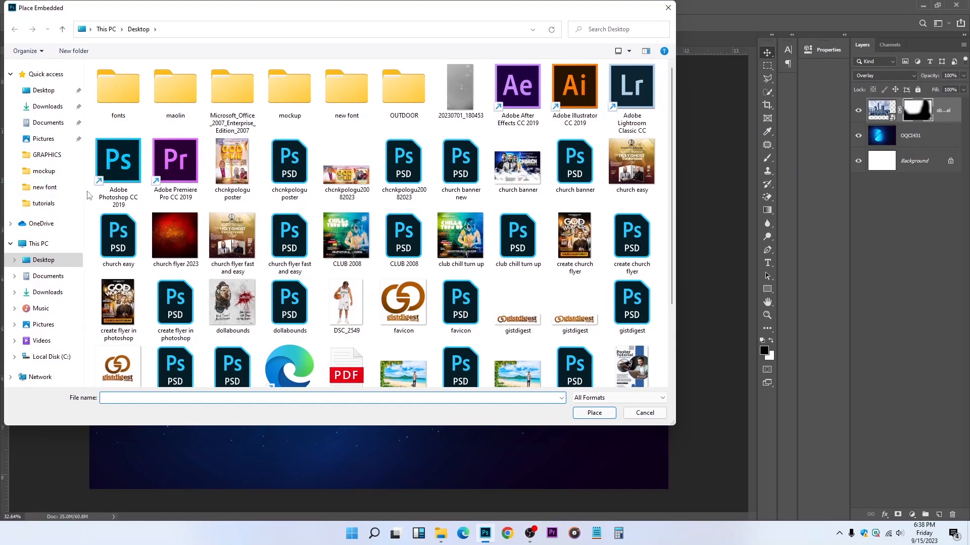
{"action": "left_click", "coordinate": [47, 106]}
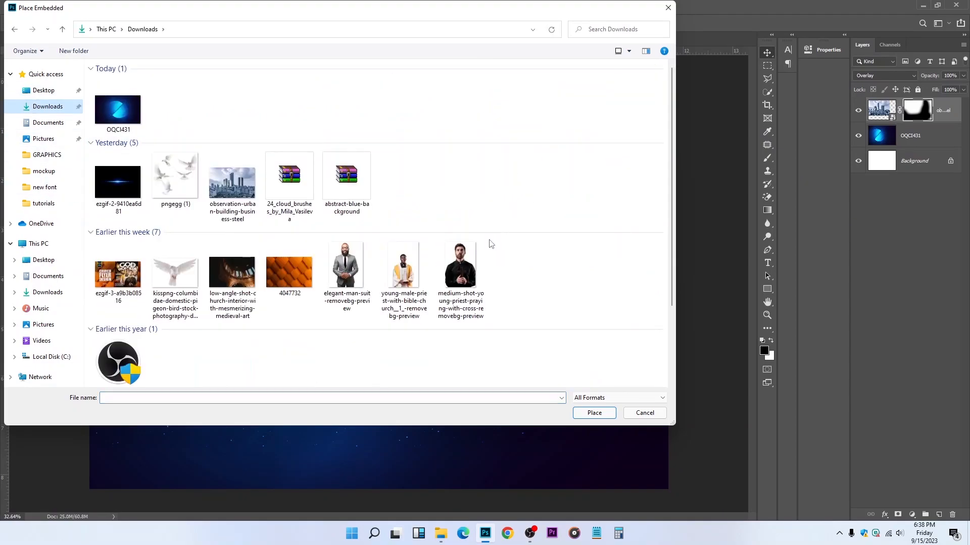
{"action": "left_click", "coordinate": [347, 268]}
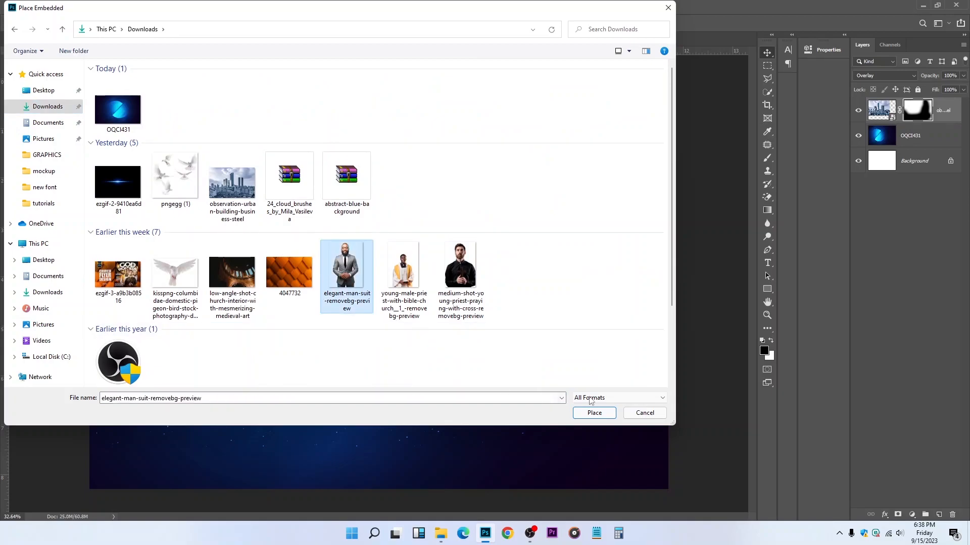
{"action": "left_click", "coordinate": [594, 413]}
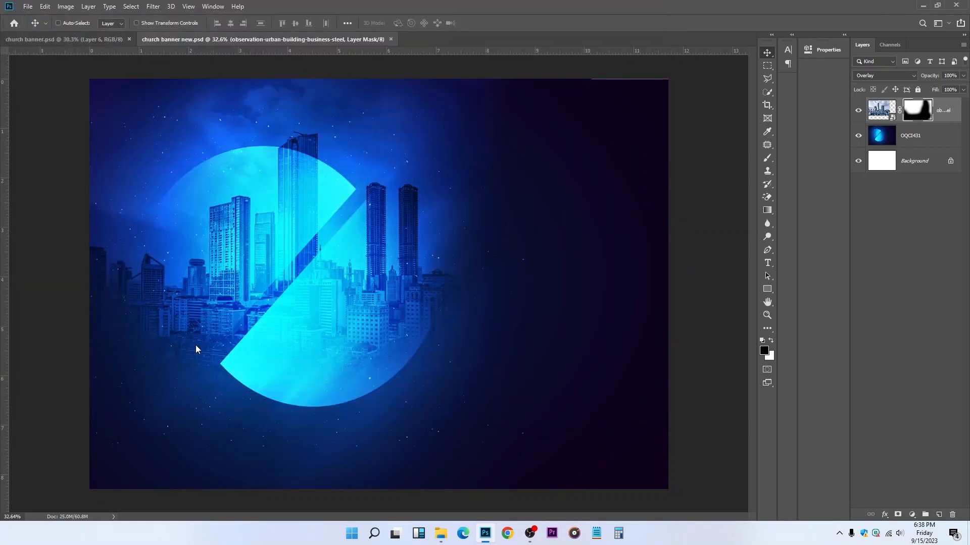
{"action": "left_click_drag", "start_coordinate": [378, 224], "coordinate": [378, 61]}
{"action": "left_click_drag", "start_coordinate": [354, 172], "coordinate": [291, 206]}
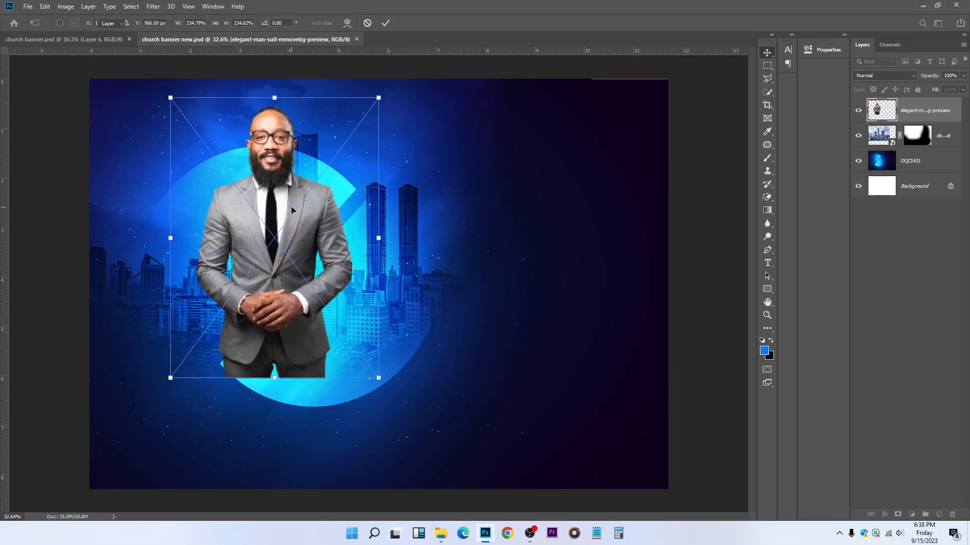
{"action": "key", "text": "Return"}
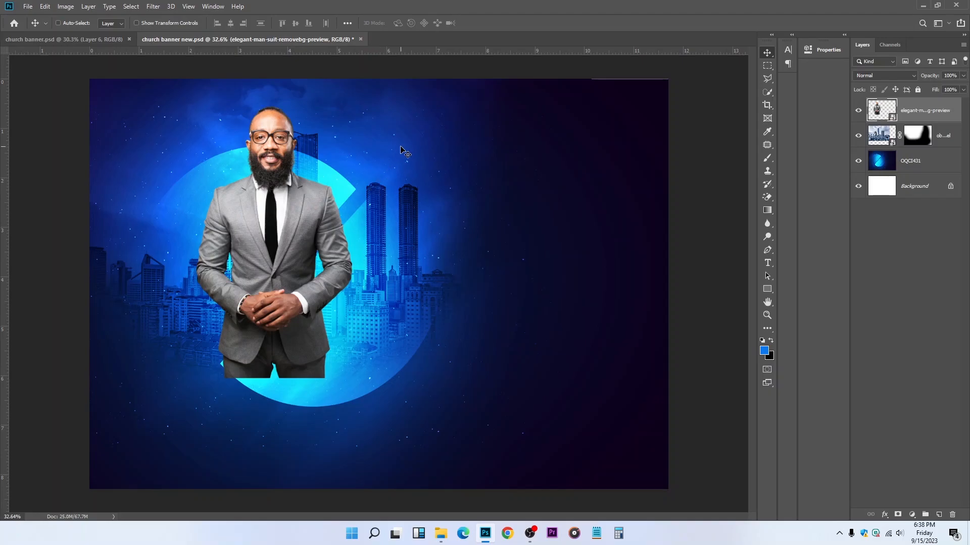
Place the young-male-priest-with-bible-church__1_-removebg-preview image from Downloads as an embedded object
{"action": "scroll", "coordinate": [392, 285], "scroll_direction": "up", "scroll_amount": 1}
{"action": "left_click", "coordinate": [28, 6]}
{"action": "left_click", "coordinate": [113, 198]}
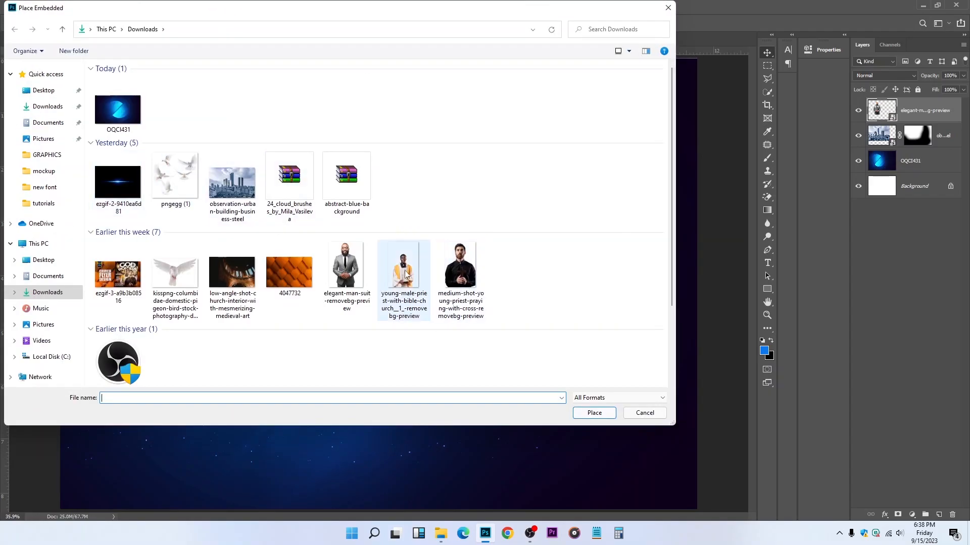
{"action": "left_click", "coordinate": [406, 275]}
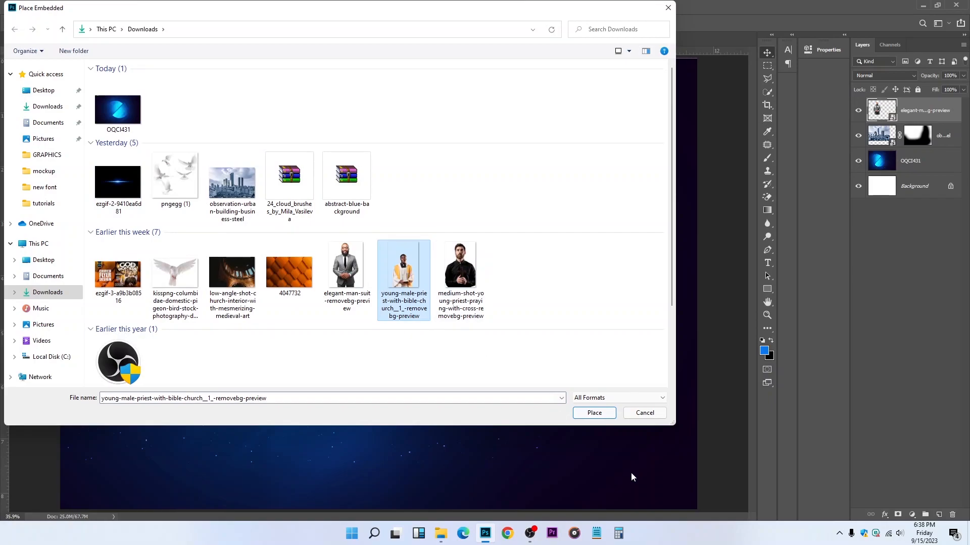
{"action": "left_click", "coordinate": [598, 414]}
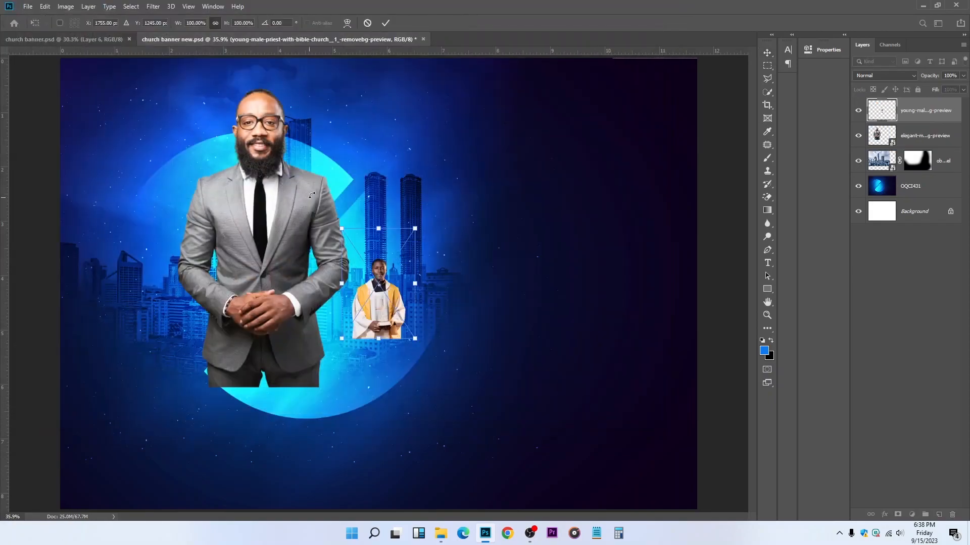
Enlarge the priest with the Bible to nearly the suited man's height and put him behind the man's right-hand shoulder, one layer below
{"action": "left_click_drag", "start_coordinate": [370, 144], "coordinate": [369, 30]}
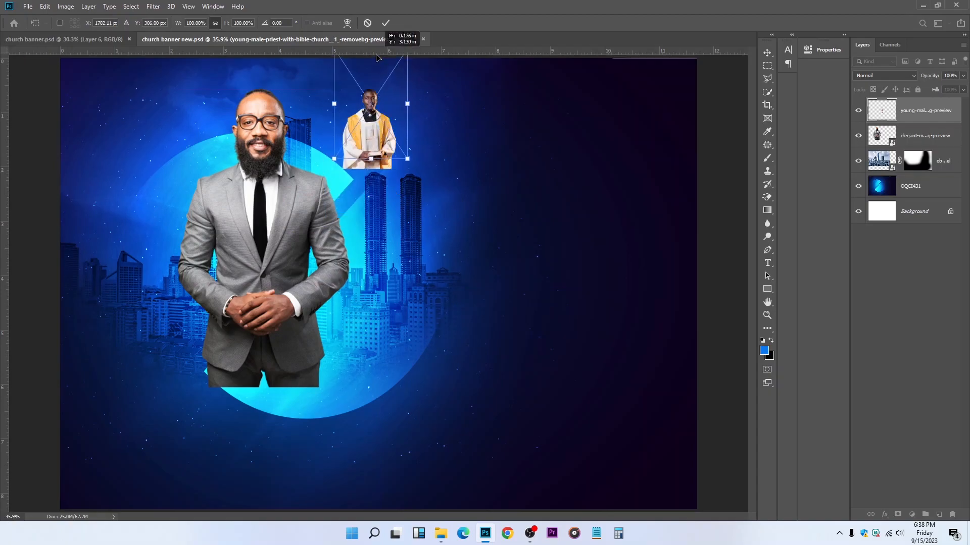
{"action": "left_click_drag", "start_coordinate": [372, 169], "coordinate": [376, 438]}
{"action": "left_click_drag", "start_coordinate": [382, 354], "coordinate": [329, 298]}
{"action": "key", "text": "Return"}
{"action": "left_click_drag", "start_coordinate": [945, 122], "coordinate": [944, 147]}
{"action": "left_click_drag", "start_coordinate": [332, 199], "coordinate": [332, 196]}
Place the medium-shot-young-priest-praying-with-cross-removebg-preview image as embedded and scale it to about 209% behind the suited man, opposite the other priest
{"action": "left_click", "coordinate": [28, 6]}
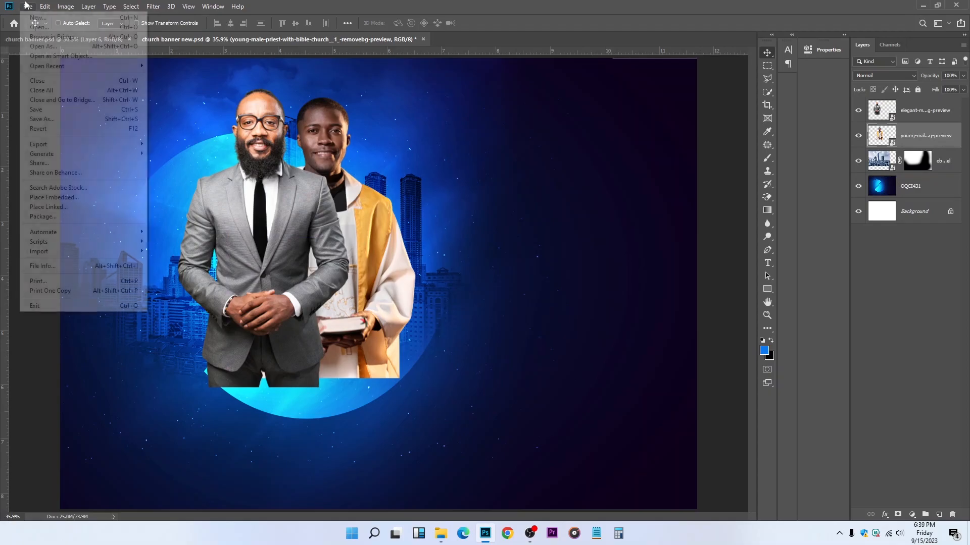
{"action": "left_click", "coordinate": [102, 202]}
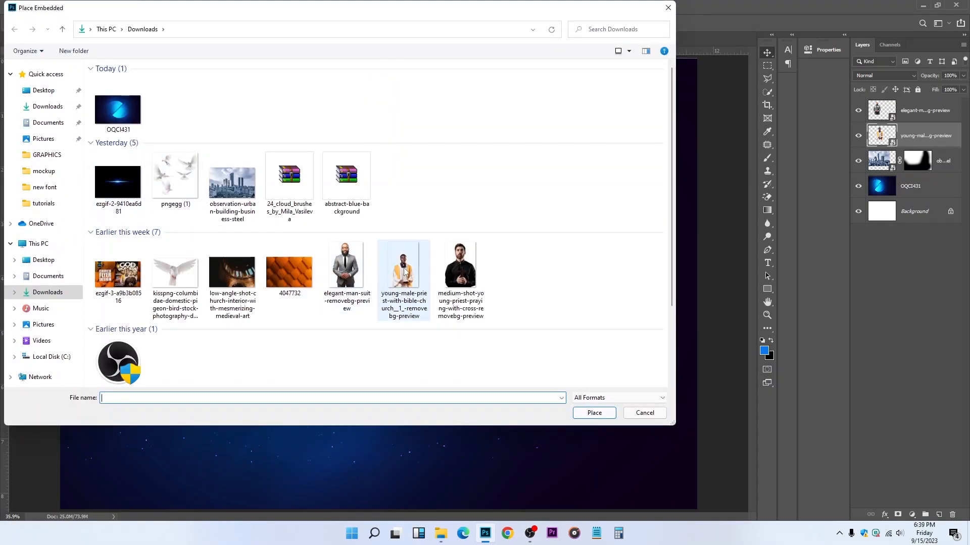
{"action": "left_click", "coordinate": [460, 268]}
{"action": "left_click", "coordinate": [594, 413]}
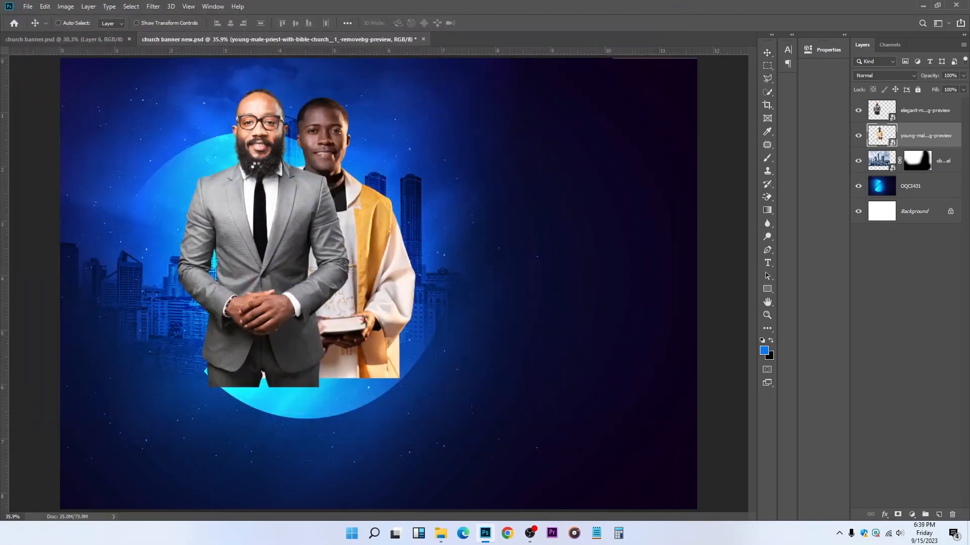
{"action": "left_click_drag", "start_coordinate": [378, 226], "coordinate": [376, 68]}
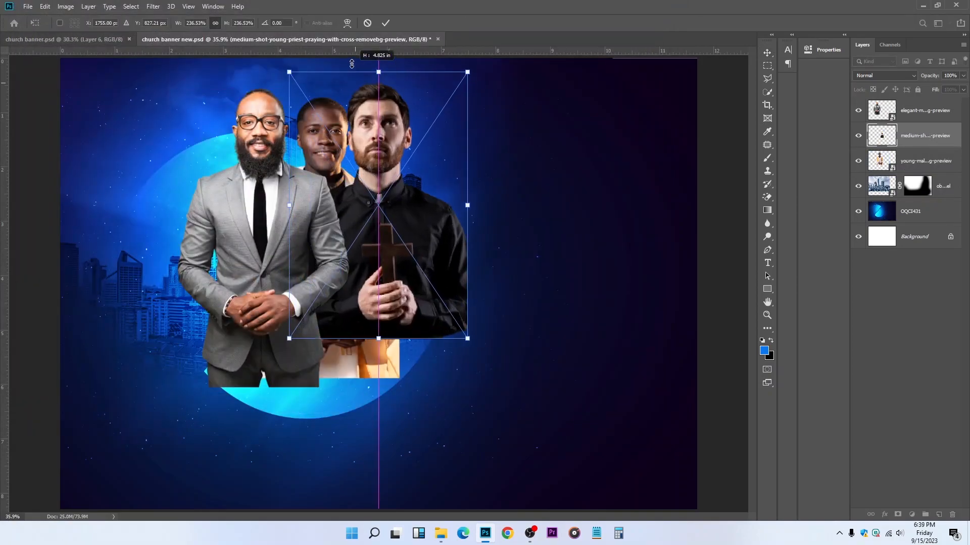
{"action": "left_click_drag", "start_coordinate": [366, 147], "coordinate": [190, 159]}
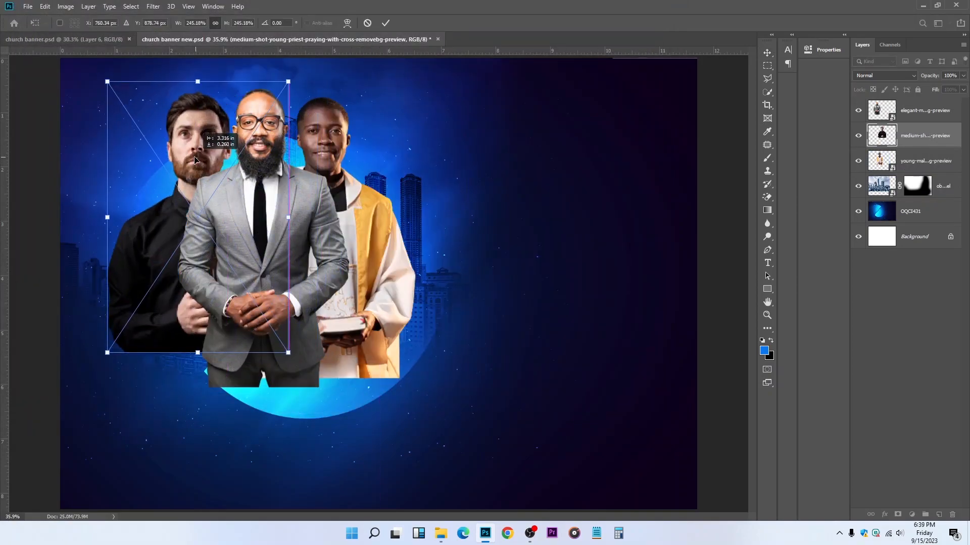
{"action": "left_click_drag", "start_coordinate": [199, 354], "coordinate": [204, 315]}
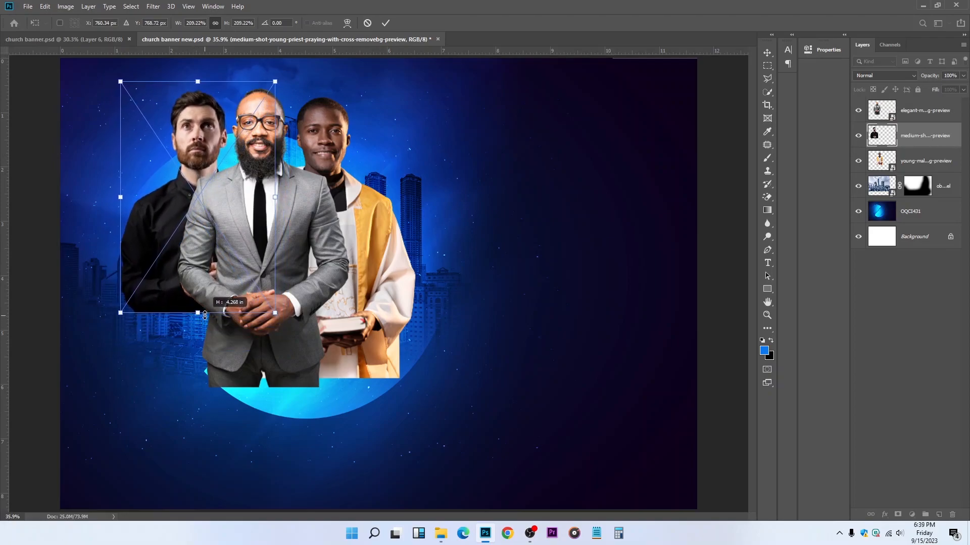
{"action": "key", "text": "Return"}
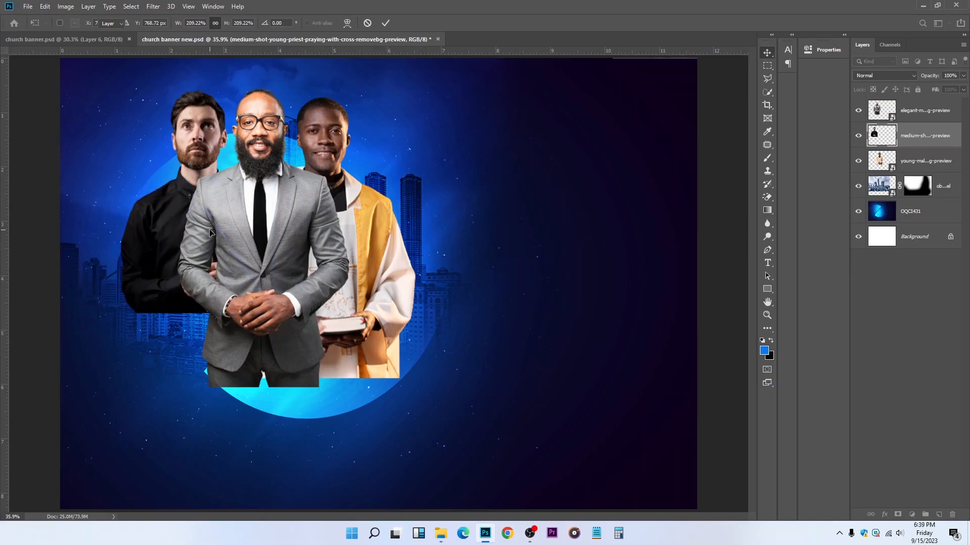
Move the black-clad priest slightly upward and enlarge him to about 227%
{"action": "left_click_drag", "start_coordinate": [210, 230], "coordinate": [210, 212]}
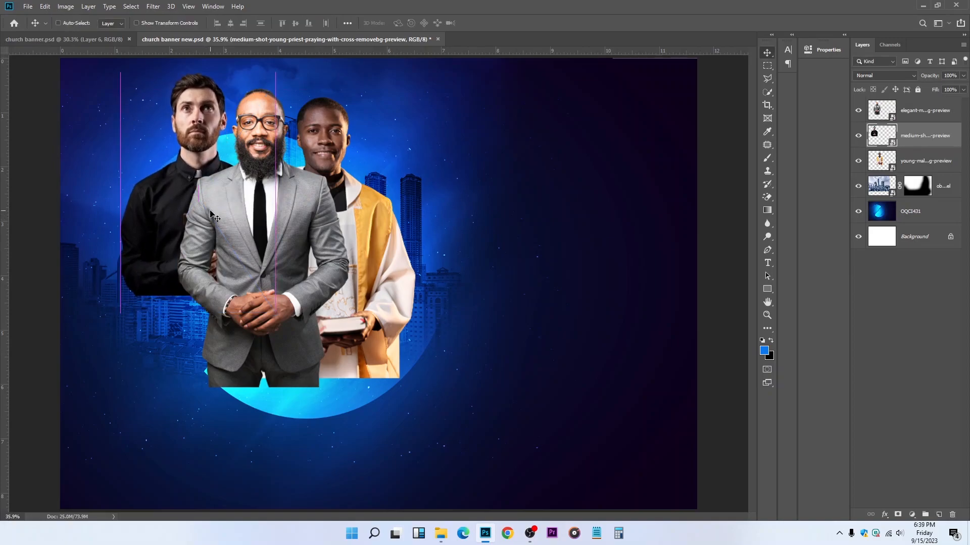
{"action": "key", "text": "ctrl+t"}
{"action": "left_click_drag", "start_coordinate": [198, 309], "coordinate": [200, 315]}
{"action": "key", "text": "Return"}
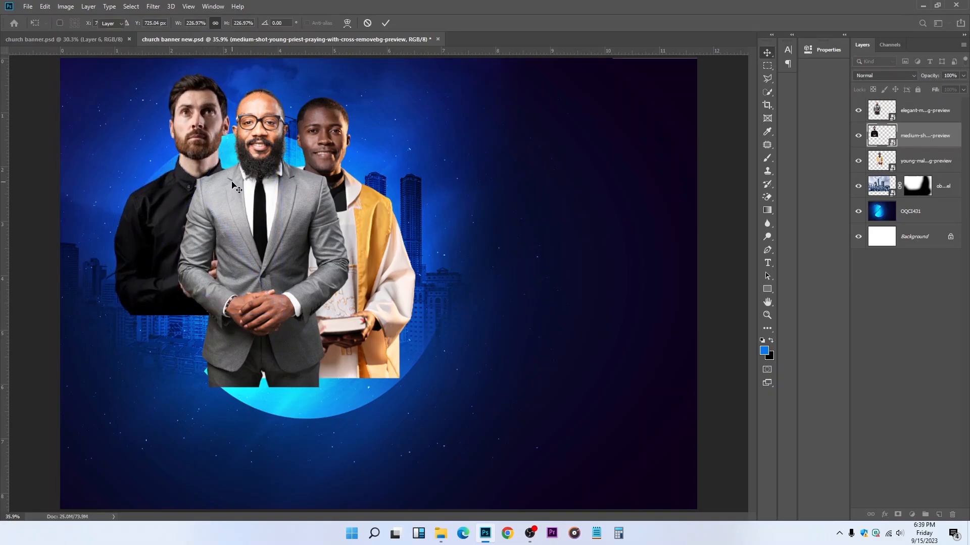
Turn on Auto-Select for layers, select the suited man, and enlarge him to about 254%
{"action": "left_click", "coordinate": [57, 23]}
{"action": "left_click", "coordinate": [303, 243]}
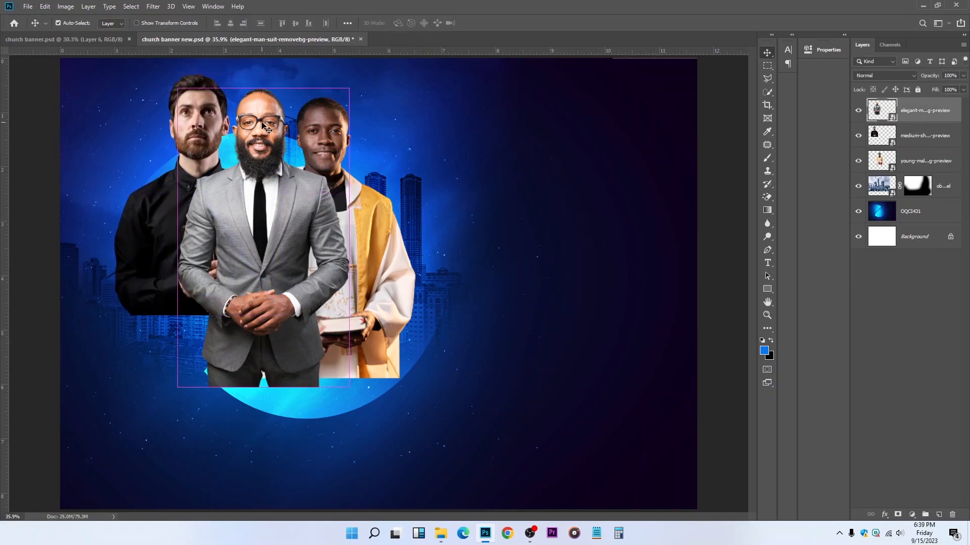
{"action": "key", "text": "ctrl+t"}
{"action": "left_click_drag", "start_coordinate": [265, 387], "coordinate": [264, 412]}
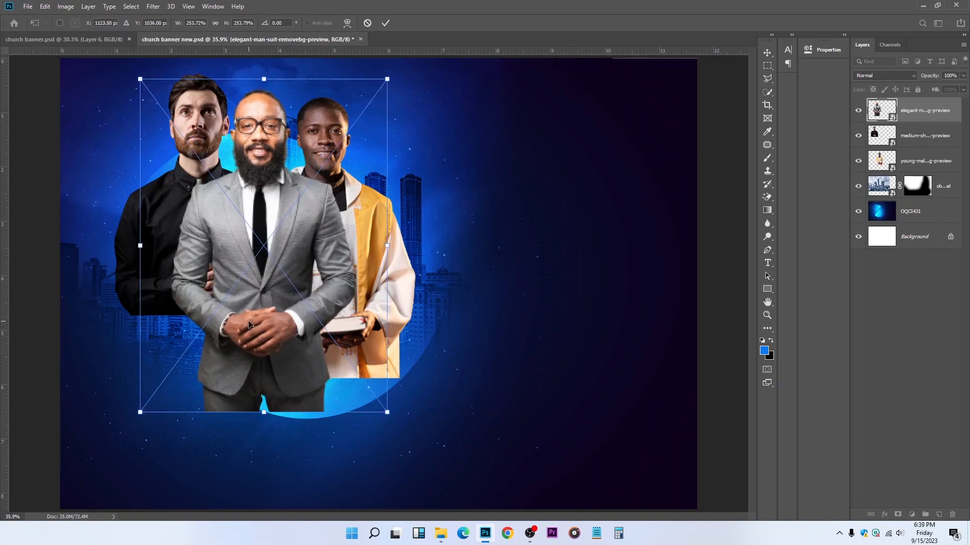
{"action": "key", "text": "Return"}
Brighten the priest with the Bible using Curves, raising the RGB midtones from input 99 to output 151
{"action": "left_click", "coordinate": [904, 164]}
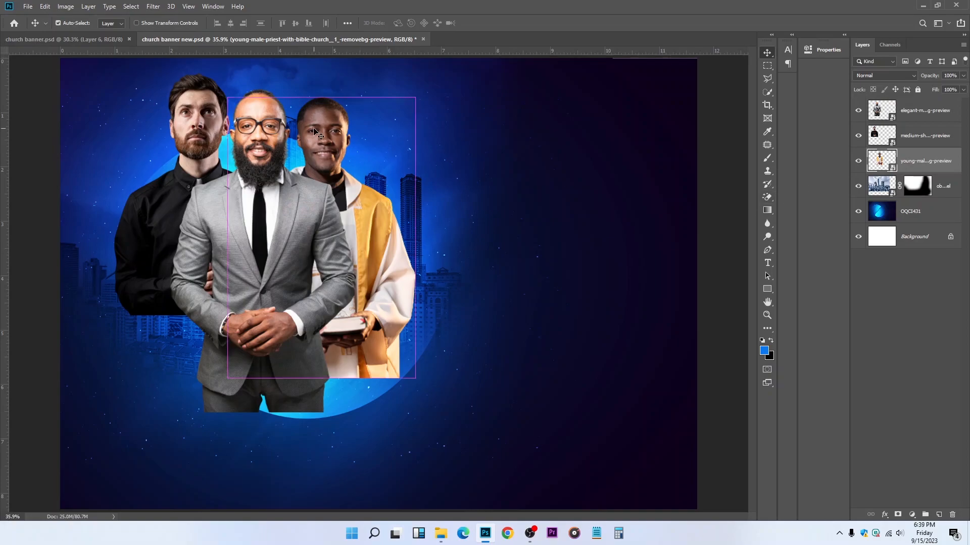
{"action": "key", "text": "ctrl+m"}
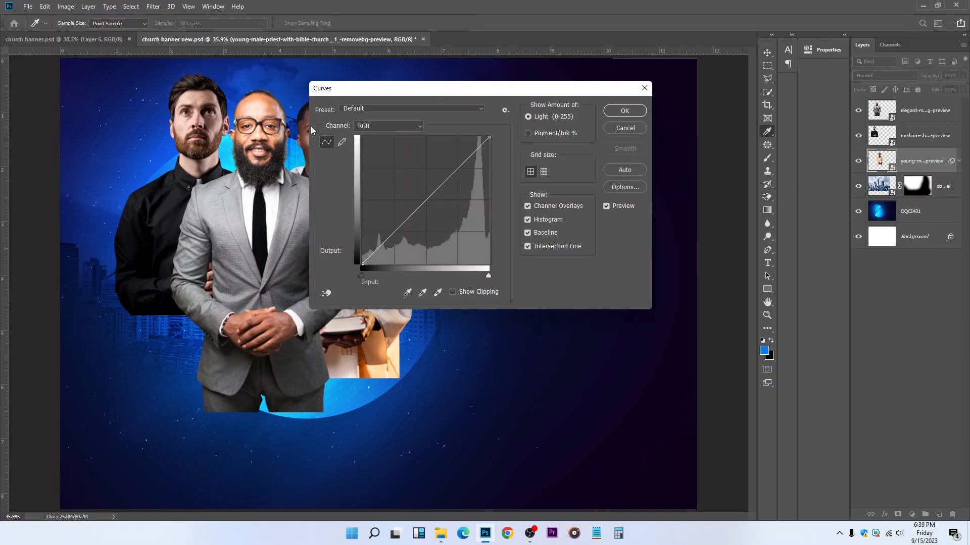
{"action": "left_click_drag", "start_coordinate": [376, 90], "coordinate": [523, 90]}
{"action": "left_click_drag", "start_coordinate": [575, 193], "coordinate": [560, 182]}
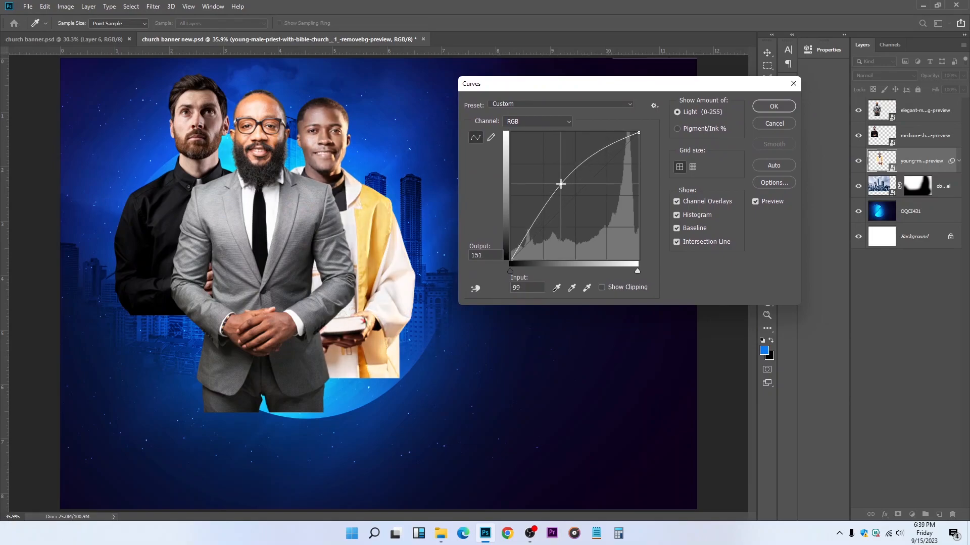
{"action": "left_click", "coordinate": [773, 106]}
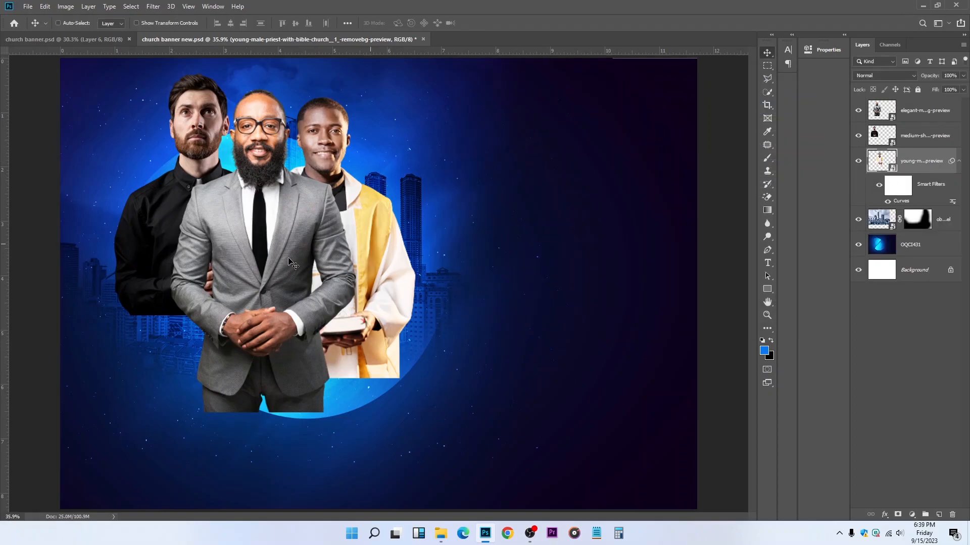
Group the three minister portrait layers and duplicate the group
{"action": "left_click", "coordinate": [959, 161]}
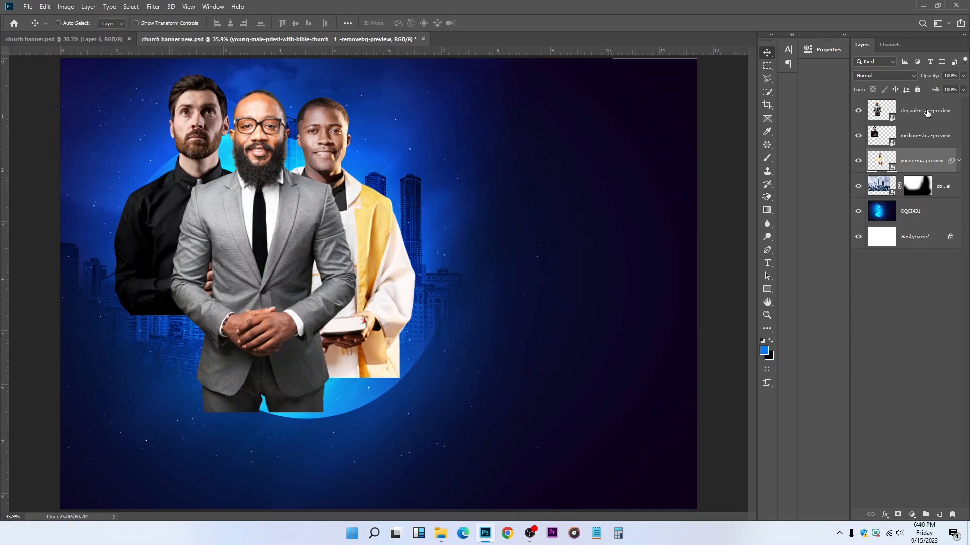
{"action": "left_click", "coordinate": [927, 112], "text": "shift"}
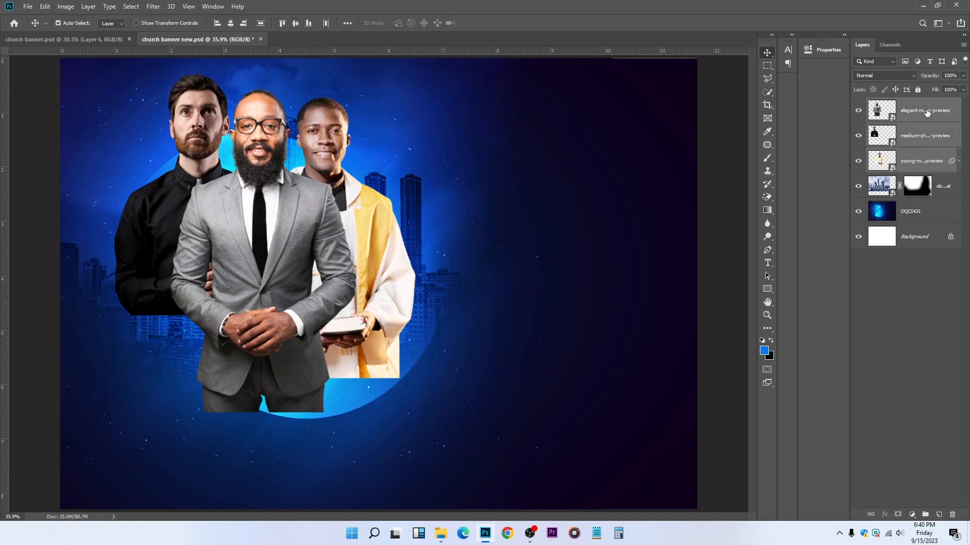
{"action": "key", "text": "ctrl+g"}
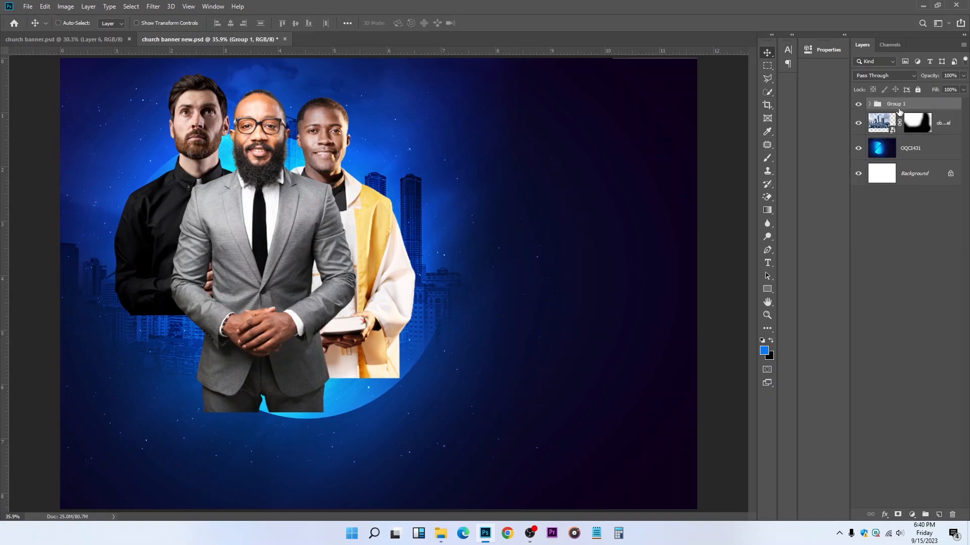
{"action": "key", "text": "ctrl"}
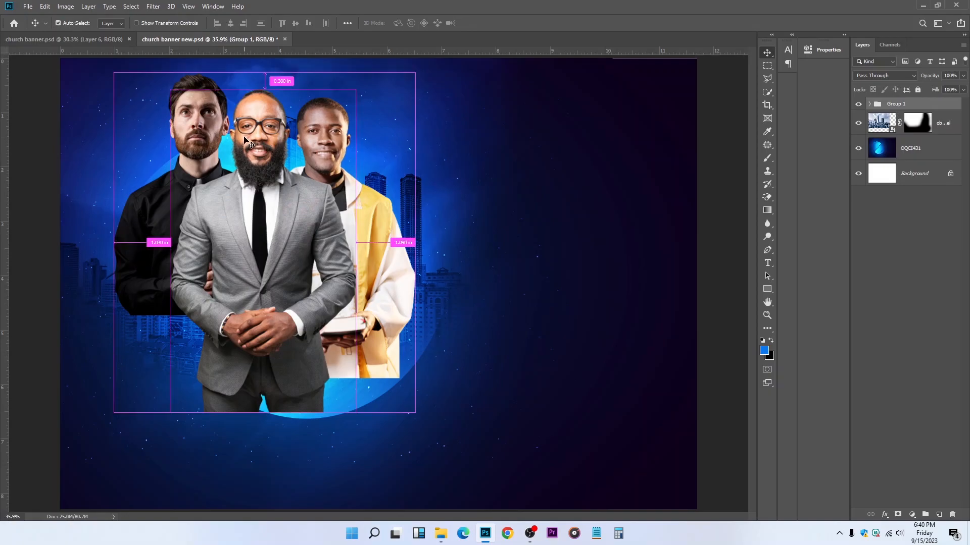
{"action": "key", "text": "ctrl+j"}
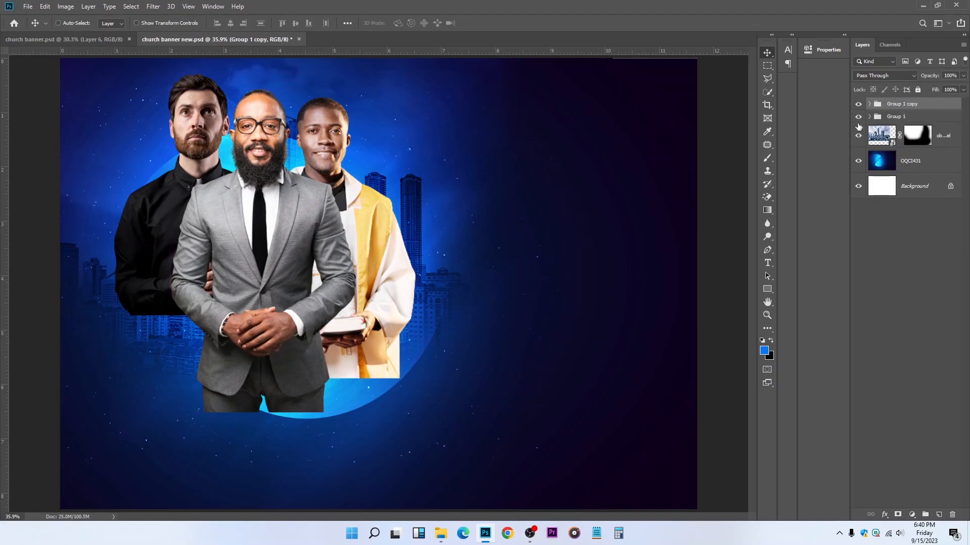
Hide the original portrait group and convert the duplicate group to a smart object
{"action": "left_click", "coordinate": [859, 120]}
{"action": "right_click", "coordinate": [932, 108]}
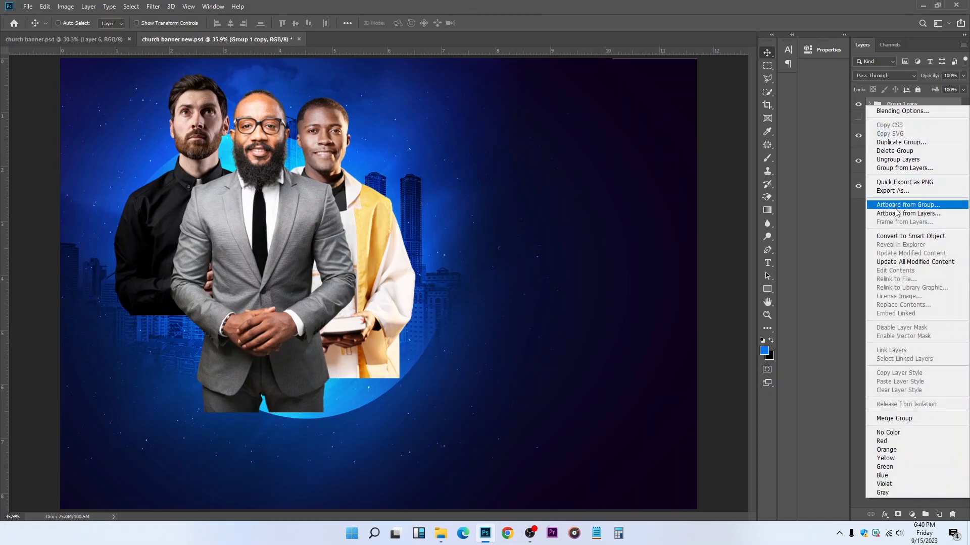
{"action": "left_click", "coordinate": [898, 235]}
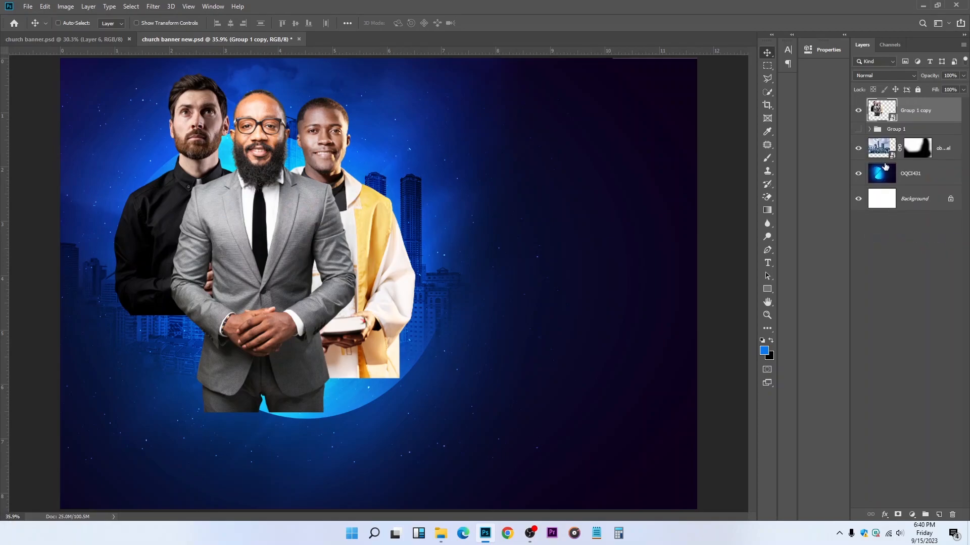
Apply a Camera Raw filter to the portraits with Clarity +30, Shadows +23, Highlights -33 and reduced Whites
{"action": "left_click", "coordinate": [153, 7]}
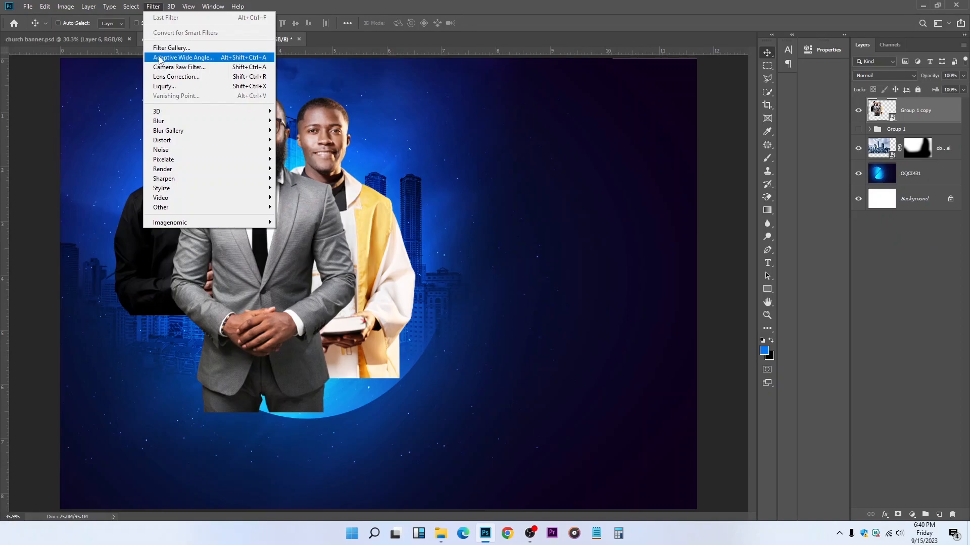
{"action": "left_click", "coordinate": [172, 67]}
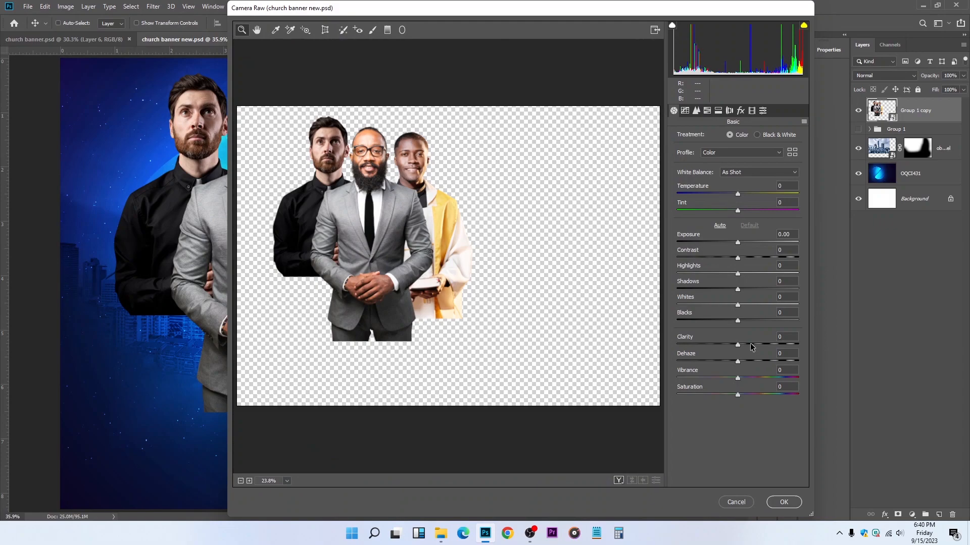
{"action": "left_click", "coordinate": [755, 345]}
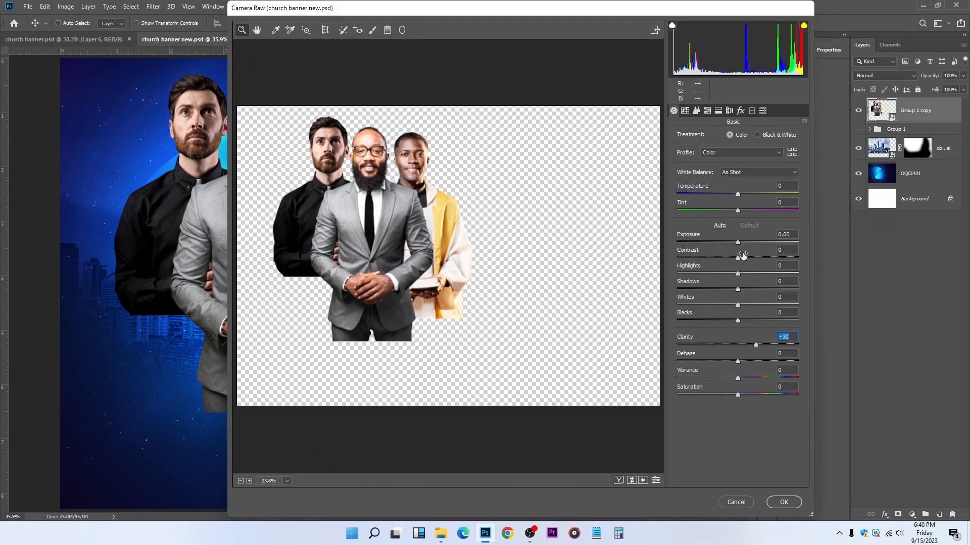
{"action": "left_click", "coordinate": [751, 289]}
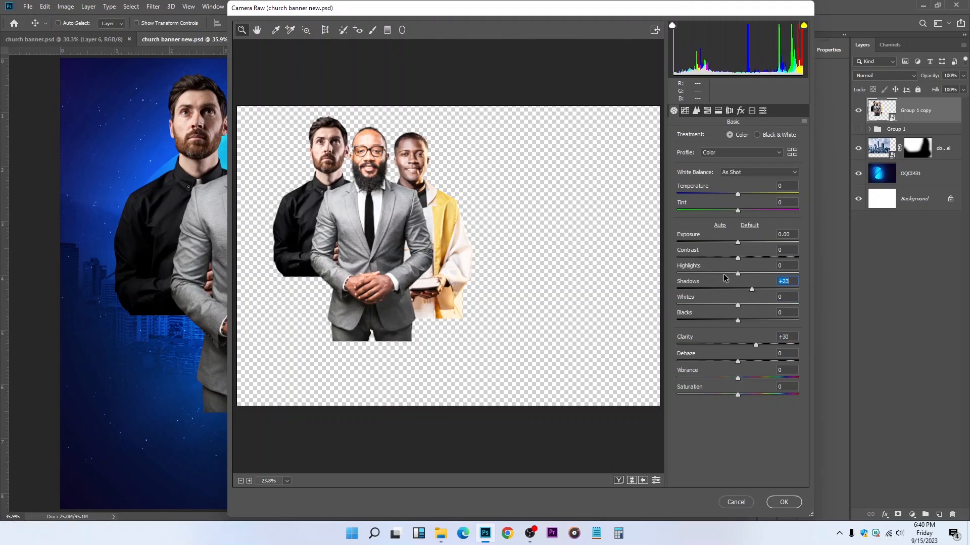
{"action": "left_click", "coordinate": [725, 276]}
{"action": "left_click", "coordinate": [717, 274]}
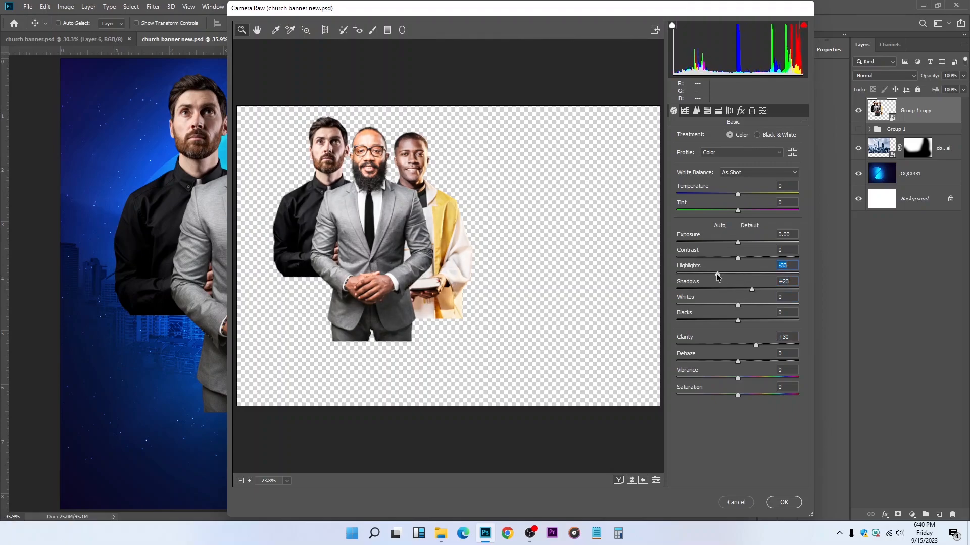
{"action": "left_click", "coordinate": [720, 305]}
{"action": "left_click", "coordinate": [783, 502]}
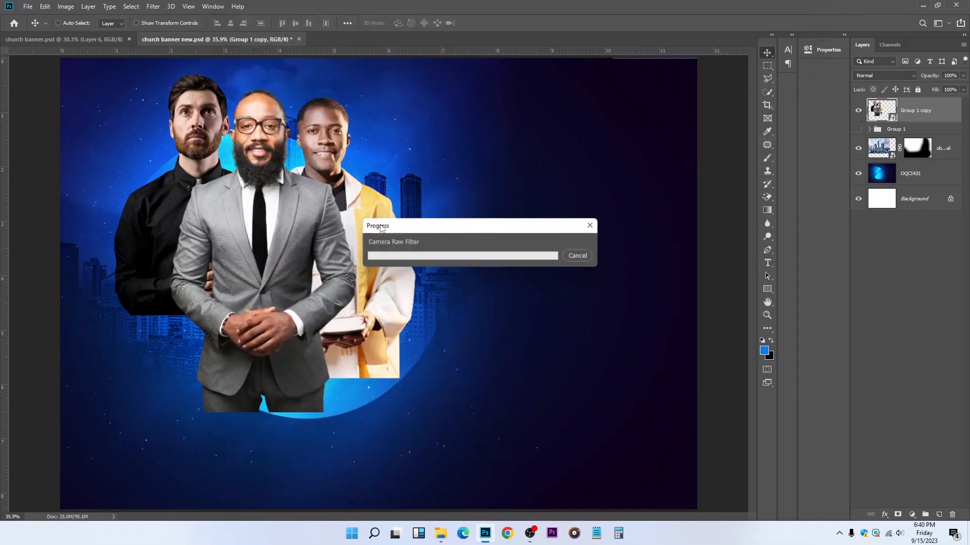
{"action": "scroll", "coordinate": [275, 100], "scroll_direction": "down", "scroll_amount": 4}
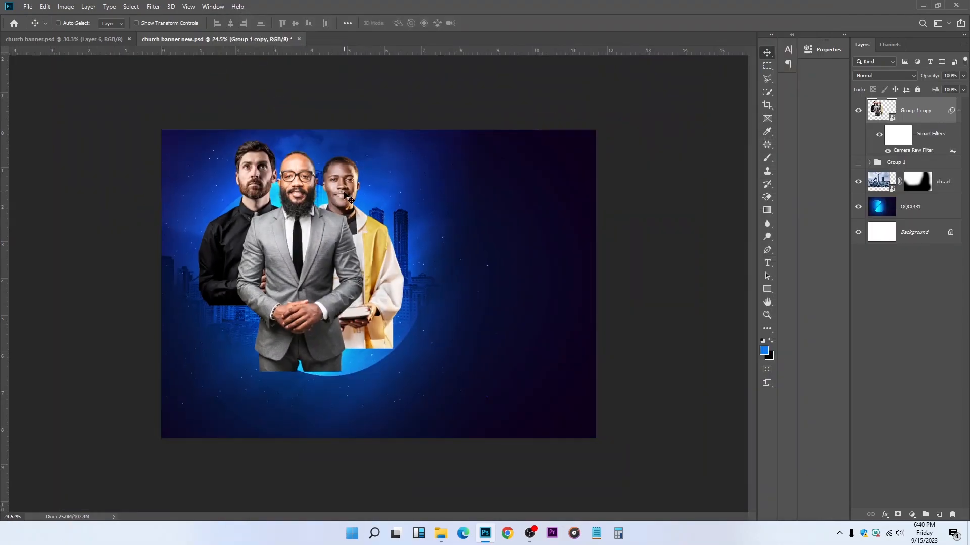
{"action": "scroll", "coordinate": [344, 194], "scroll_direction": "up", "scroll_amount": 3}
{"action": "scroll", "coordinate": [344, 194], "scroll_direction": "down", "scroll_amount": 2}
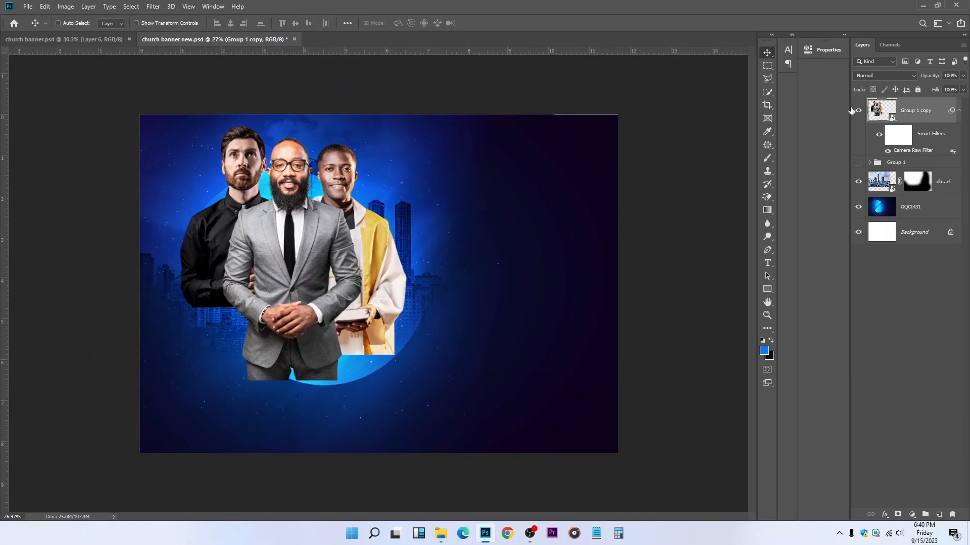
Add a layer mask to the portraits and fade the men's lower bodies with a soft 1000 px black brush, undoing unwanted strokes
{"action": "left_click", "coordinate": [959, 111]}
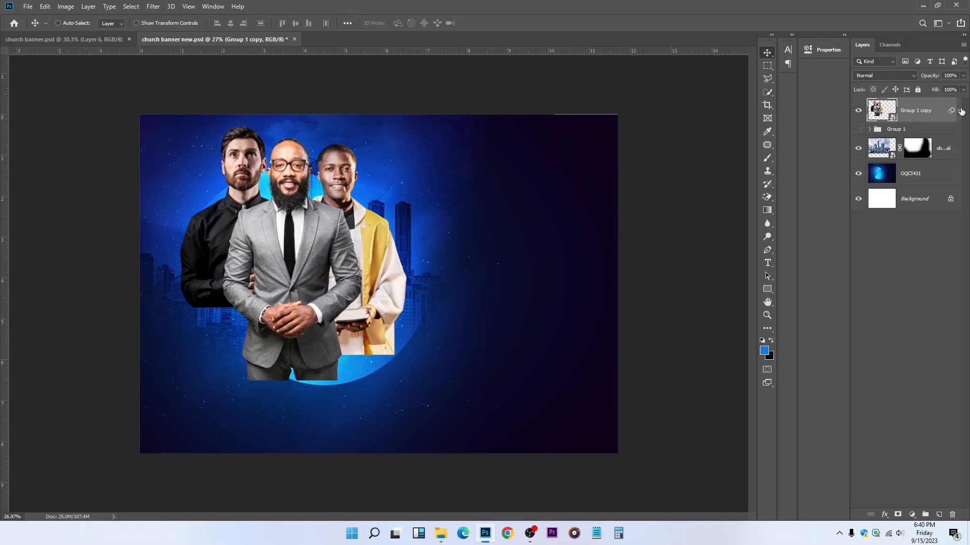
{"action": "left_click", "coordinate": [896, 515]}
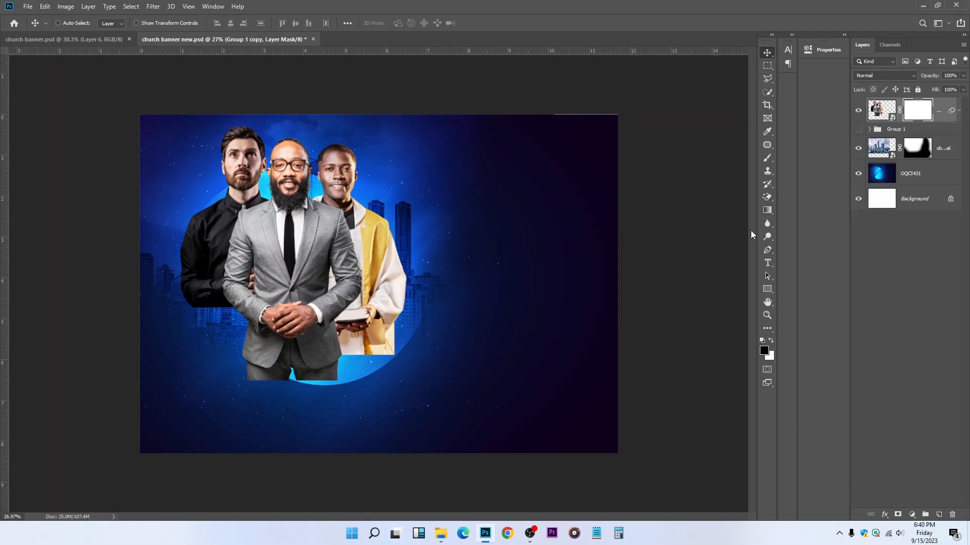
{"action": "left_click", "coordinate": [768, 158]}
{"action": "mouse_move", "coordinate": [384, 384]}
{"action": "left_mouse_down"}
{"action": "mouse_move", "coordinate": [210, 389]}
{"action": "mouse_move", "coordinate": [88, 323]}
{"action": "mouse_move", "coordinate": [217, 369]}
{"action": "mouse_move", "coordinate": [429, 357]}
{"action": "mouse_move", "coordinate": [163, 336]}
{"action": "mouse_move", "coordinate": [394, 362]}
{"action": "mouse_move", "coordinate": [433, 353]}
{"action": "mouse_move", "coordinate": [224, 372]}
{"action": "mouse_move", "coordinate": [139, 346]}
{"action": "left_mouse_up"}
{"action": "key", "text": "ctrl+z"}
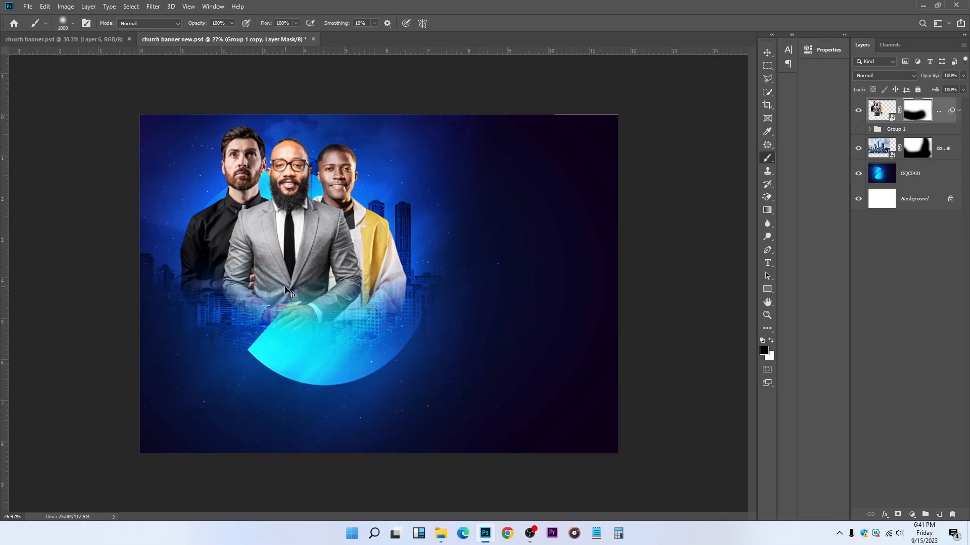
{"action": "key", "text": "ctrl+z"}
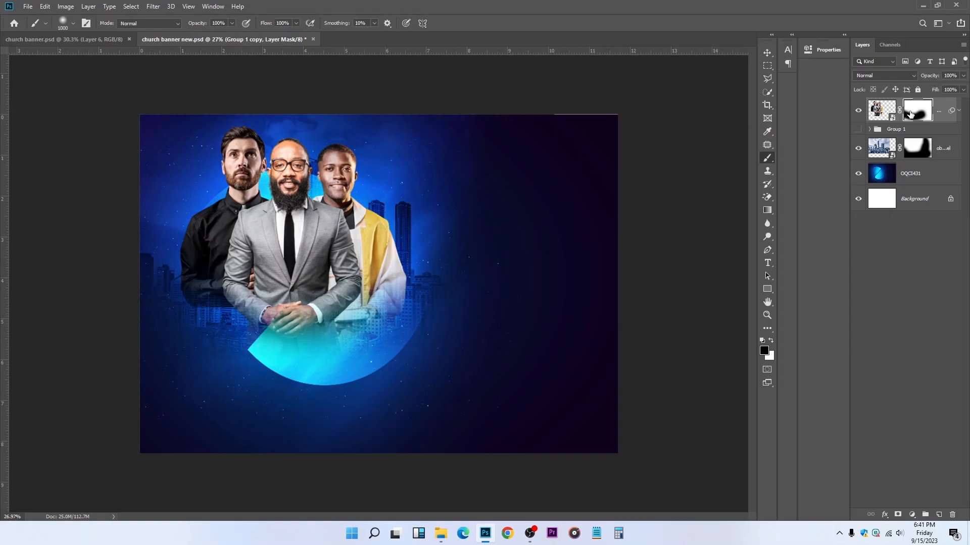
Move the masked portraits slightly down over the blue circle and save the document
{"action": "left_click", "coordinate": [768, 53]}
{"action": "scroll", "coordinate": [298, 291], "scroll_direction": "up", "scroll_amount": 2}
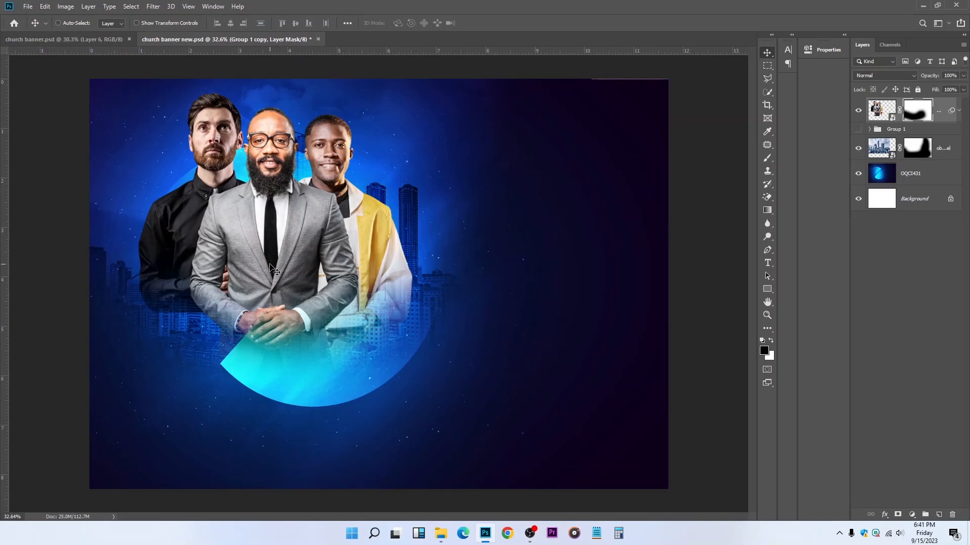
{"action": "left_click_drag", "start_coordinate": [272, 249], "coordinate": [267, 263]}
{"action": "key", "text": "ctrl+s"}
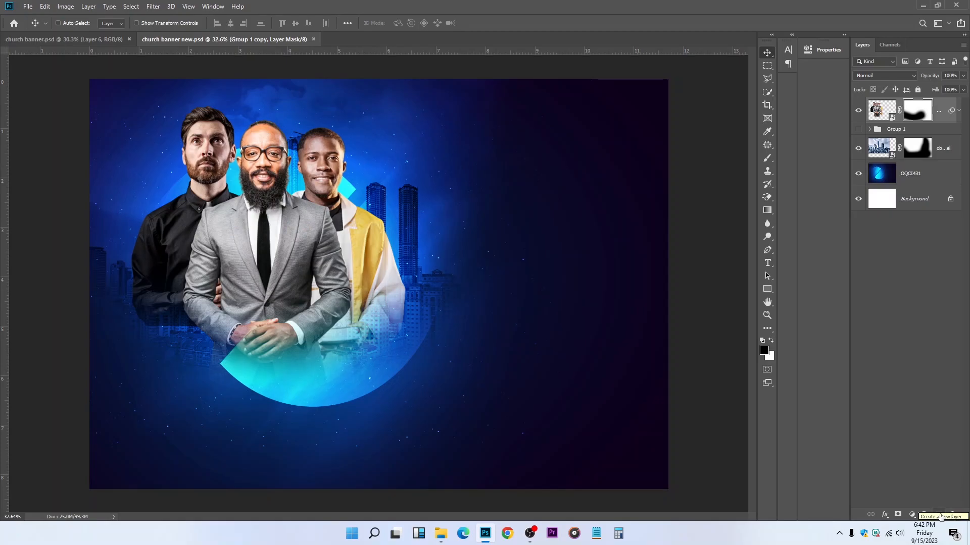
Create a new layer above the portraits and expand the Clouds-by-Mila brush set for the Brush tool
{"action": "left_click", "coordinate": [938, 515]}
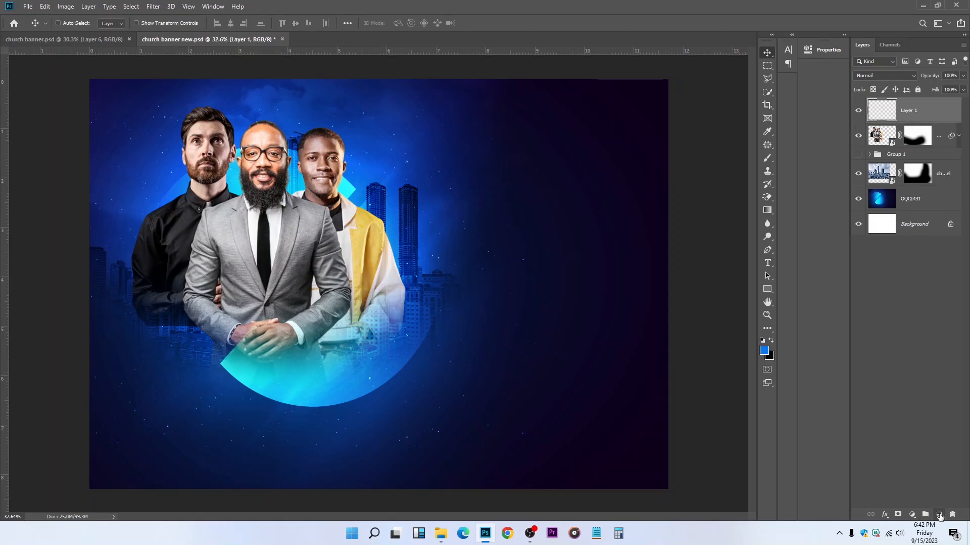
{"action": "left_click", "coordinate": [767, 158]}
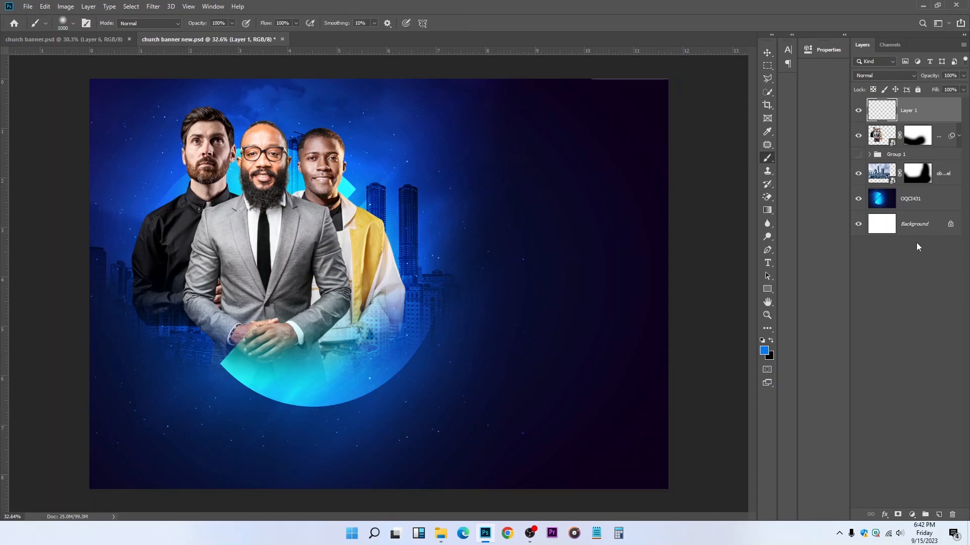
{"action": "left_click", "coordinate": [74, 24]}
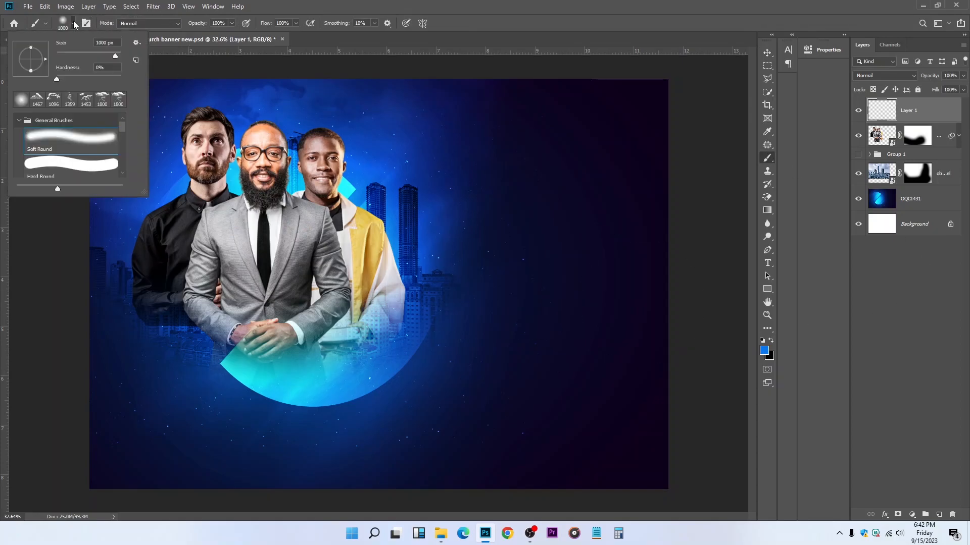
{"action": "left_click", "coordinate": [19, 120]}
{"action": "scroll", "coordinate": [45, 142], "scroll_direction": "down", "scroll_amount": 1}
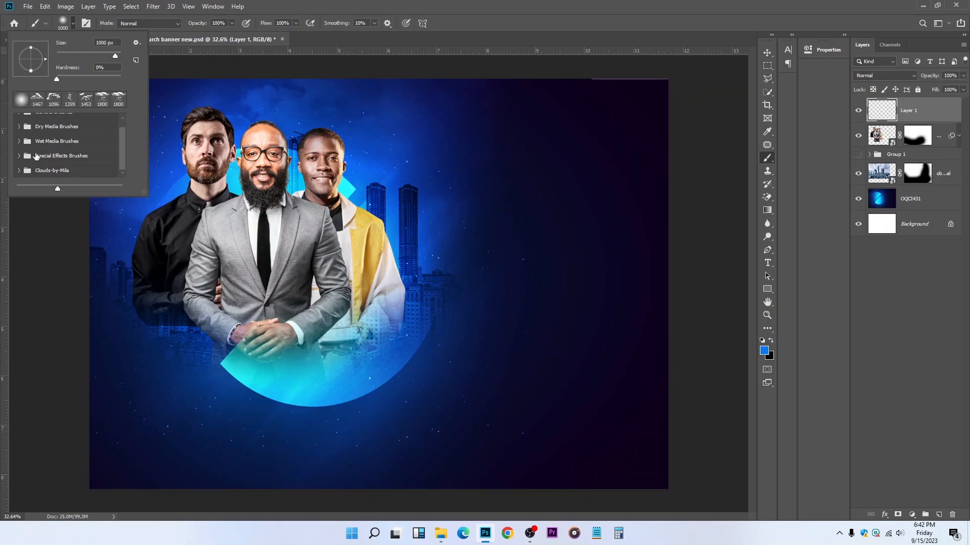
{"action": "scroll", "coordinate": [50, 166], "scroll_direction": "down", "scroll_amount": 2}
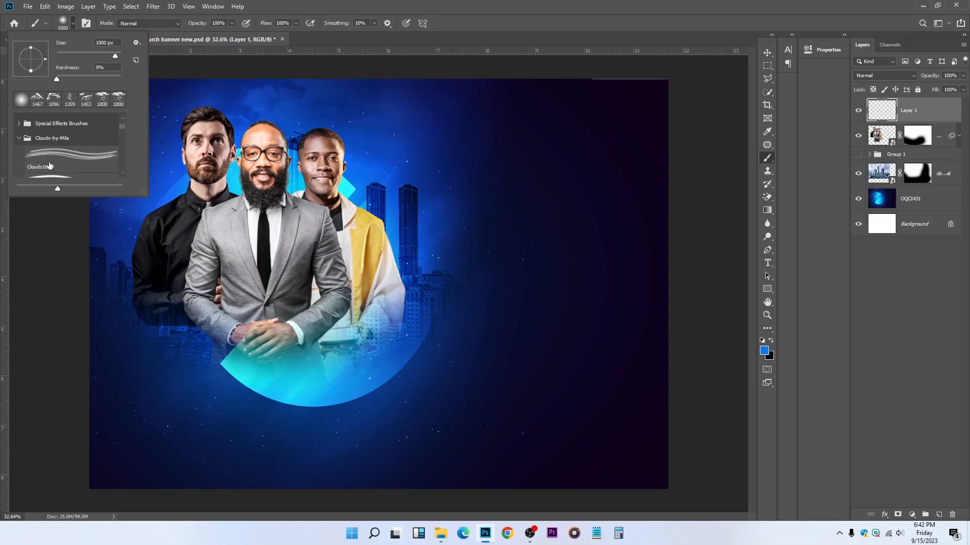
{"action": "scroll", "coordinate": [55, 156], "scroll_direction": "down", "scroll_amount": 1}
{"action": "scroll", "coordinate": [56, 148], "scroll_direction": "up", "scroll_amount": 1}
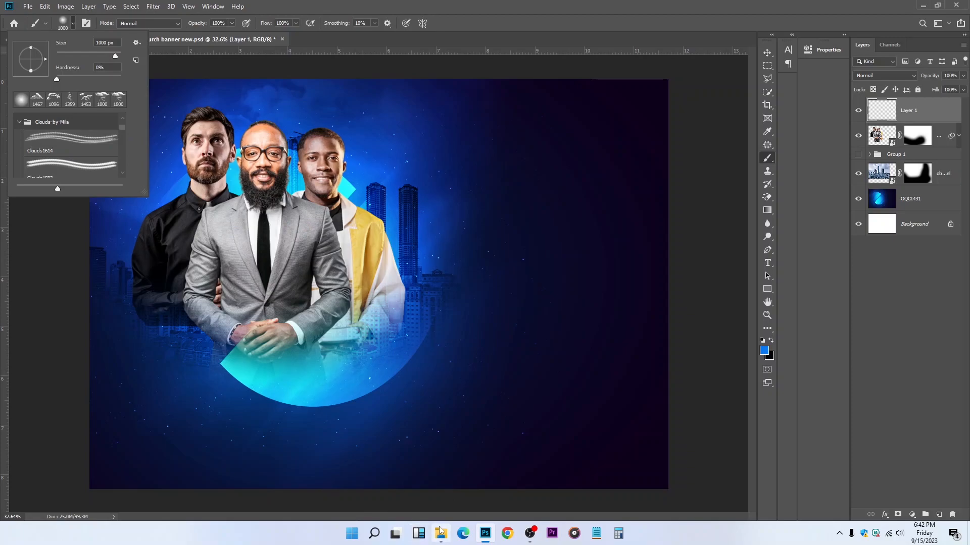
Switch to File Explorer to locate the Clouds-by-Mila brush file in Downloads, and return to Photoshop
{"action": "mouse_move", "coordinate": [441, 532]}
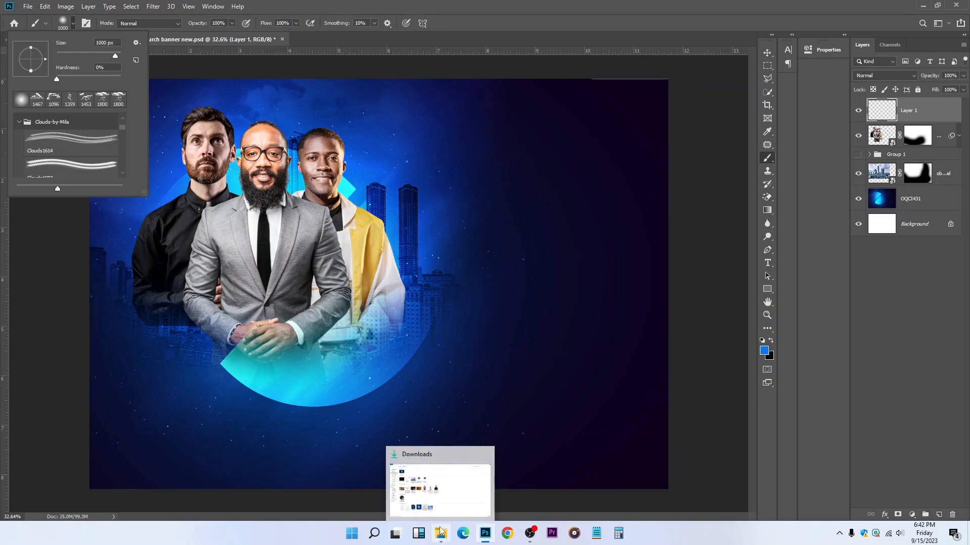
{"action": "left_click", "coordinate": [440, 475]}
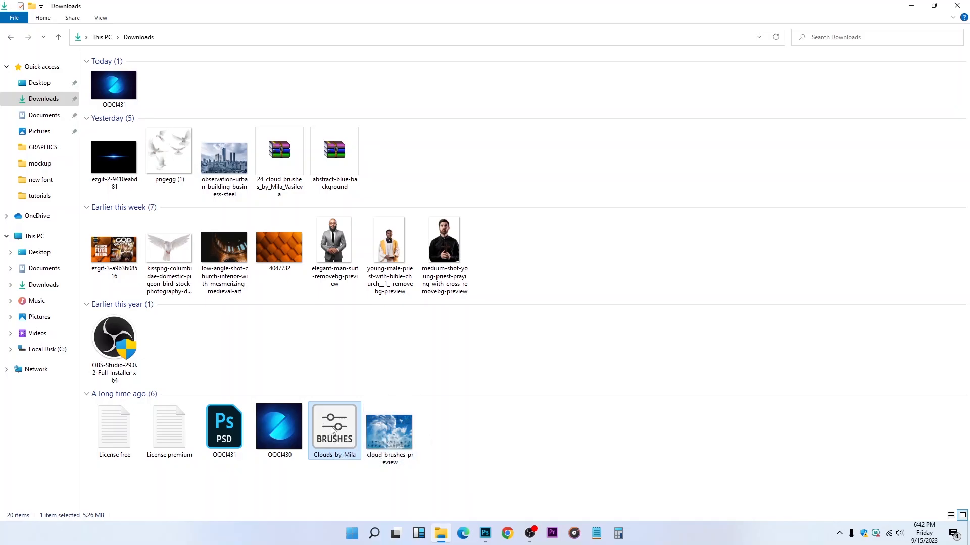
{"action": "left_click", "coordinate": [486, 536]}
Try the Clouds1614 and Clouds1593 brushes, and choose the Cloud1081 brush at 1081 px
{"action": "left_click", "coordinate": [74, 23]}
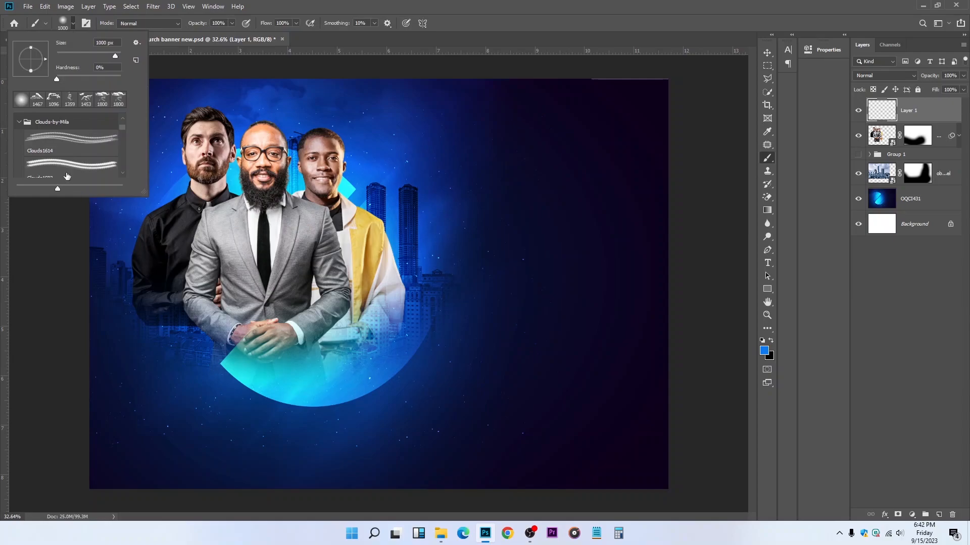
{"action": "left_click", "coordinate": [64, 138]}
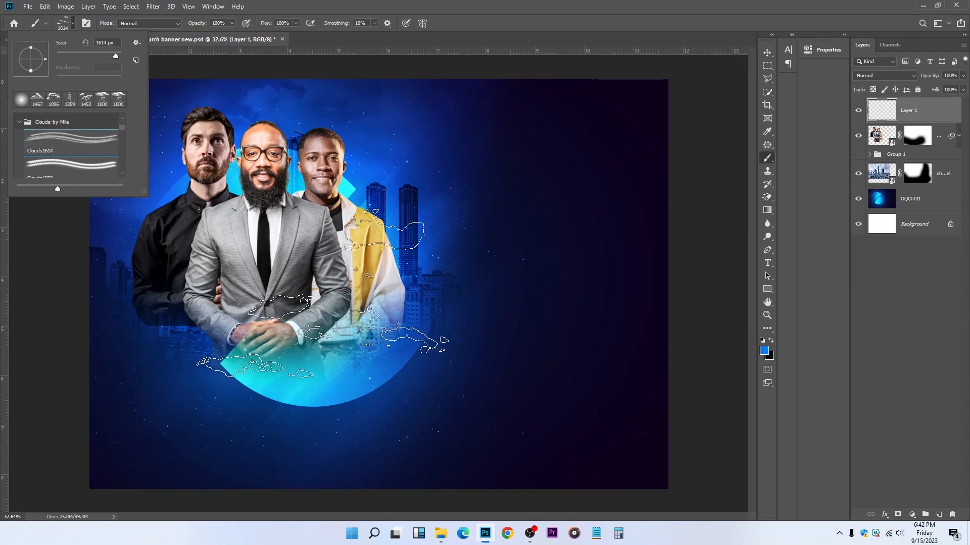
{"action": "left_click", "coordinate": [81, 169]}
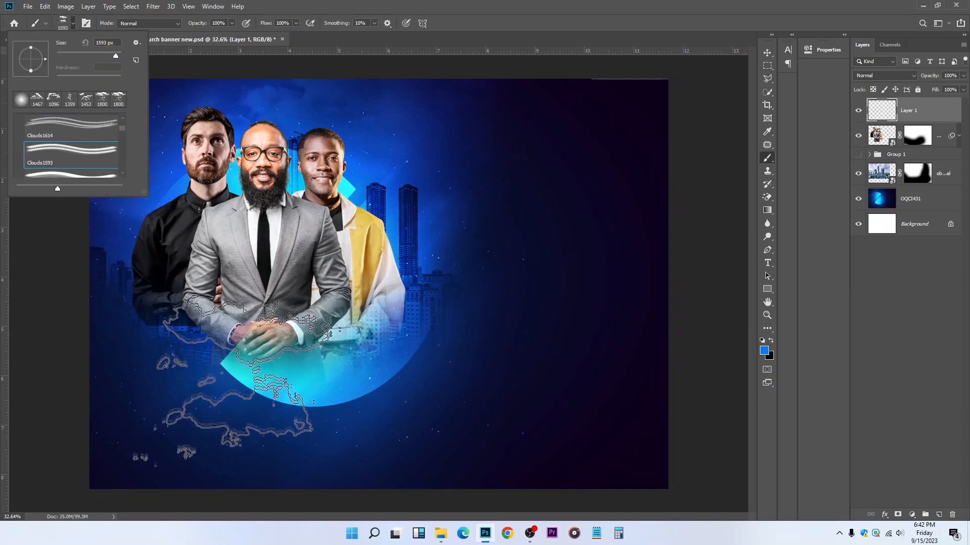
{"action": "scroll", "coordinate": [79, 185], "scroll_direction": "down", "scroll_amount": 2}
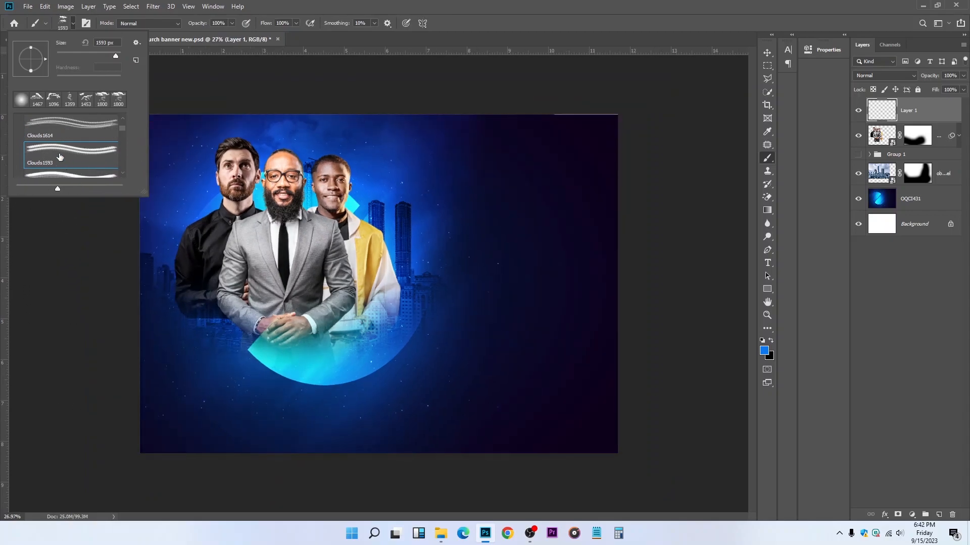
{"action": "scroll", "coordinate": [60, 157], "scroll_direction": "down", "scroll_amount": 1}
{"action": "left_click", "coordinate": [61, 167]}
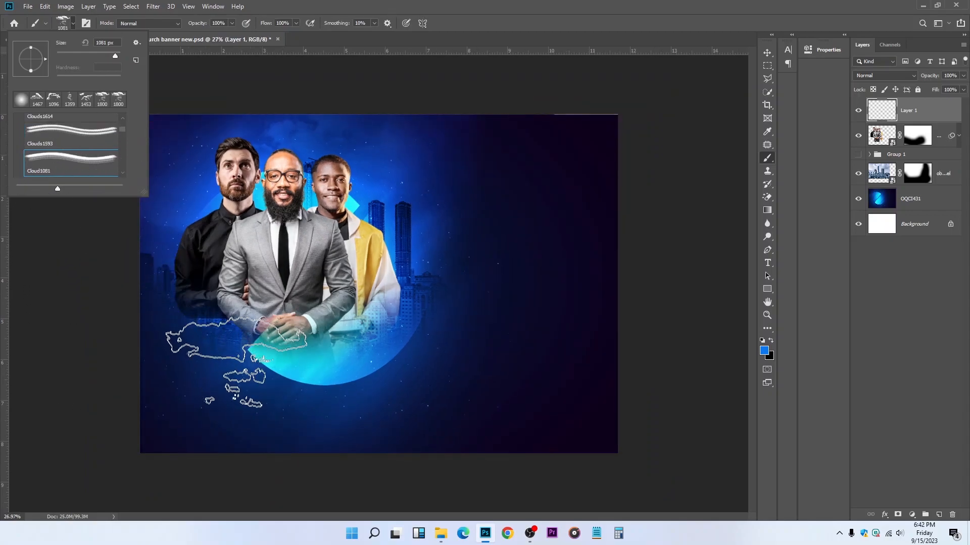
{"action": "scroll", "coordinate": [240, 379], "scroll_direction": "up", "scroll_amount": 2}
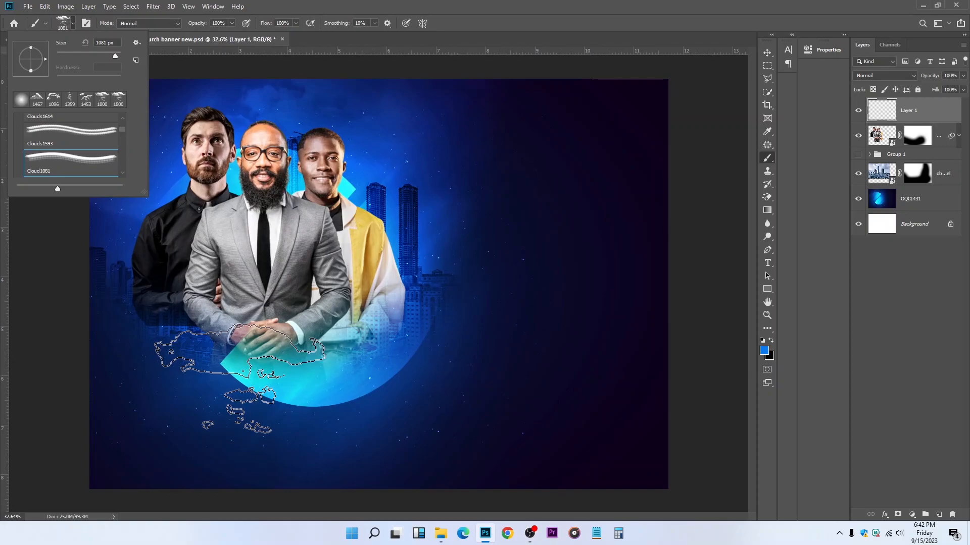
Undo a blue test stamp of the cloud brush, enlarge the brush to 1500 px and set the foreground colour to white
{"action": "left_click", "coordinate": [195, 386]}
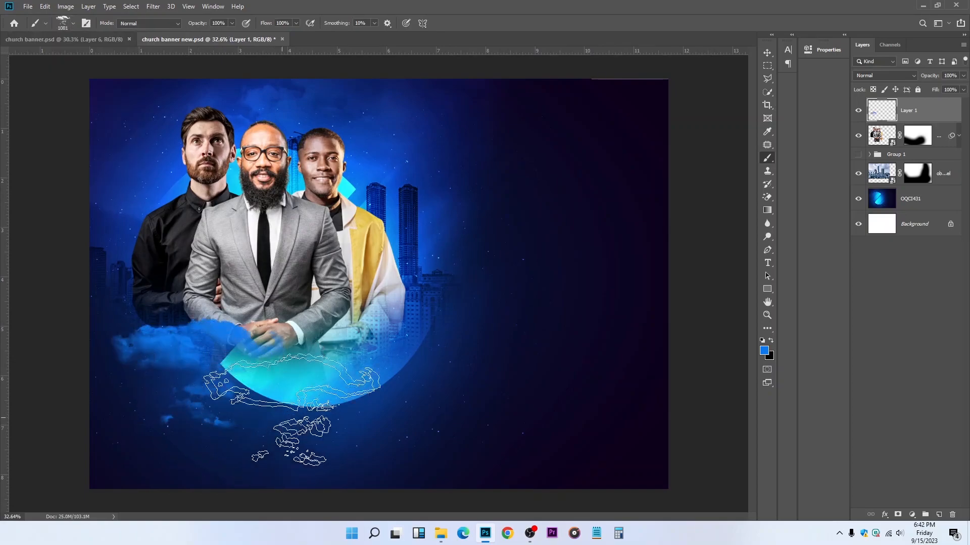
{"action": "key", "text": "ctrl+z"}
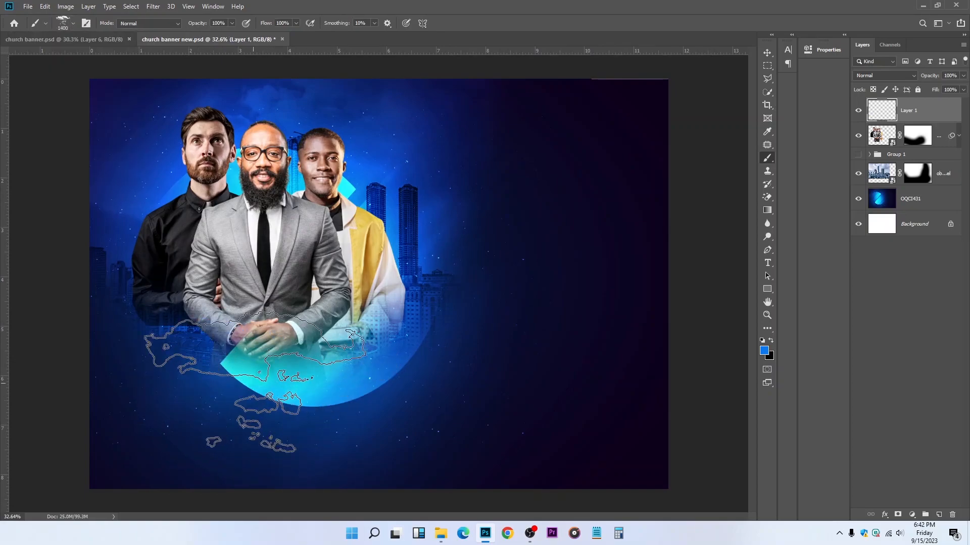
{"action": "key", "text": "bracketright"}
{"action": "key", "text": "bracketright"}
{"action": "key", "text": "bracketright"}
{"action": "key", "text": "bracketright"}
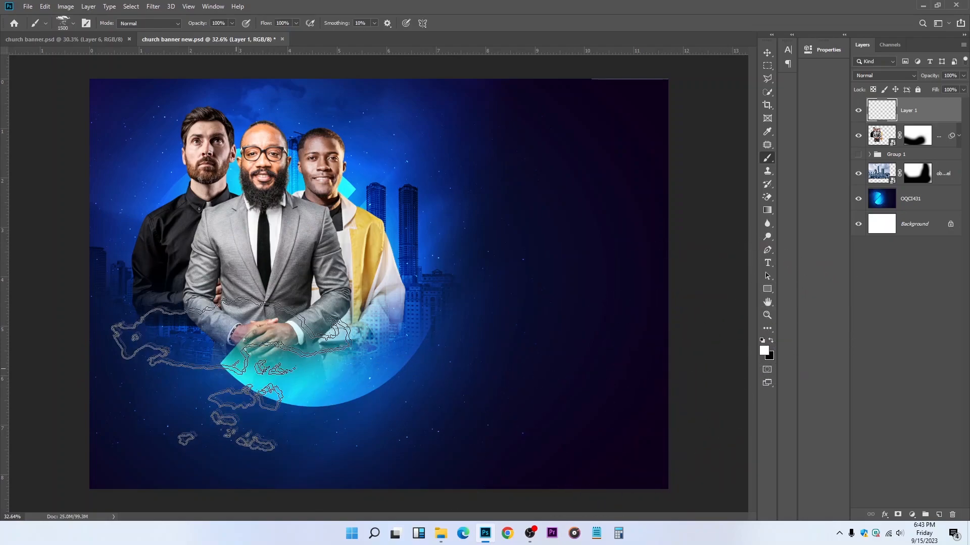
Stamp white Cloud1081 clouds at 1500 px across the banner's full width, just below the portraits and over the blue circle
{"action": "left_click", "coordinate": [212, 391]}
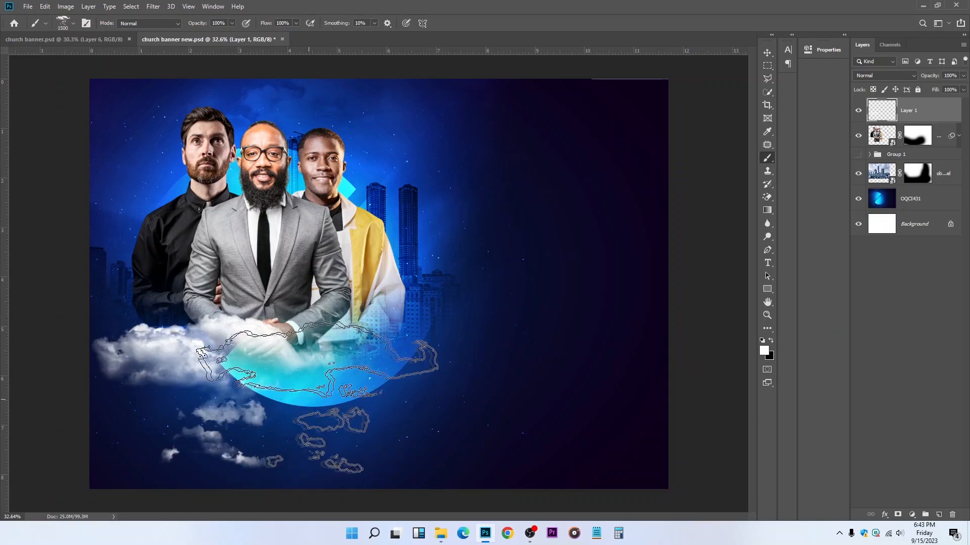
{"action": "left_click", "coordinate": [352, 404]}
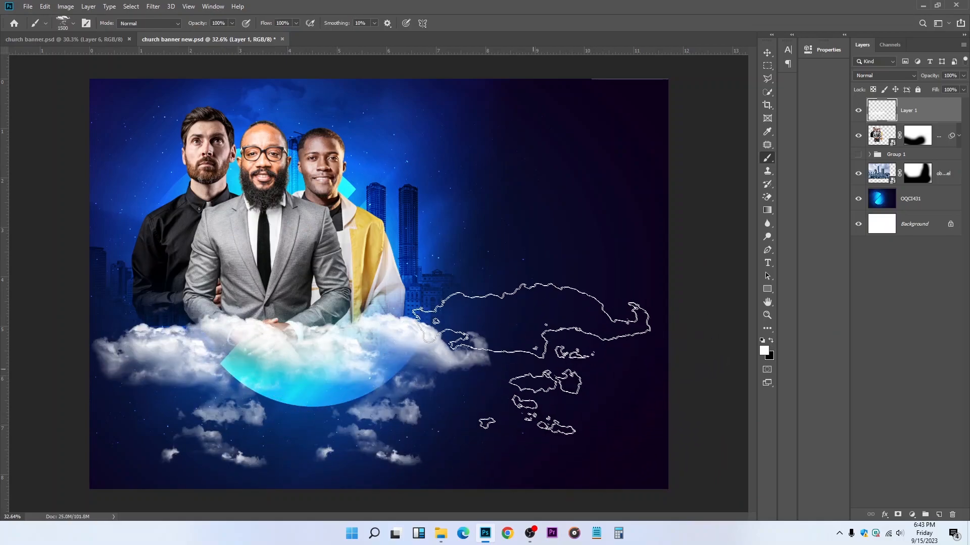
{"action": "left_click", "coordinate": [533, 363]}
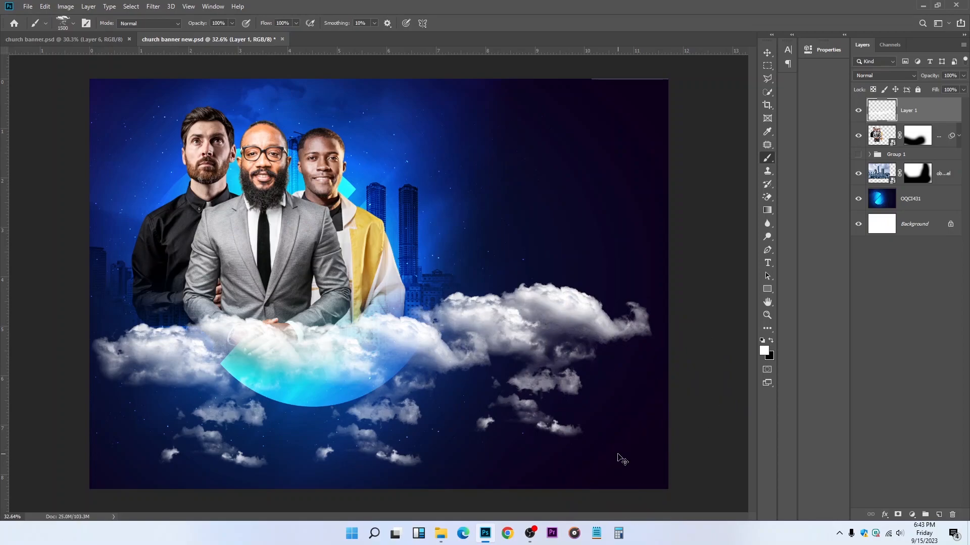
{"action": "left_click", "coordinate": [576, 399]}
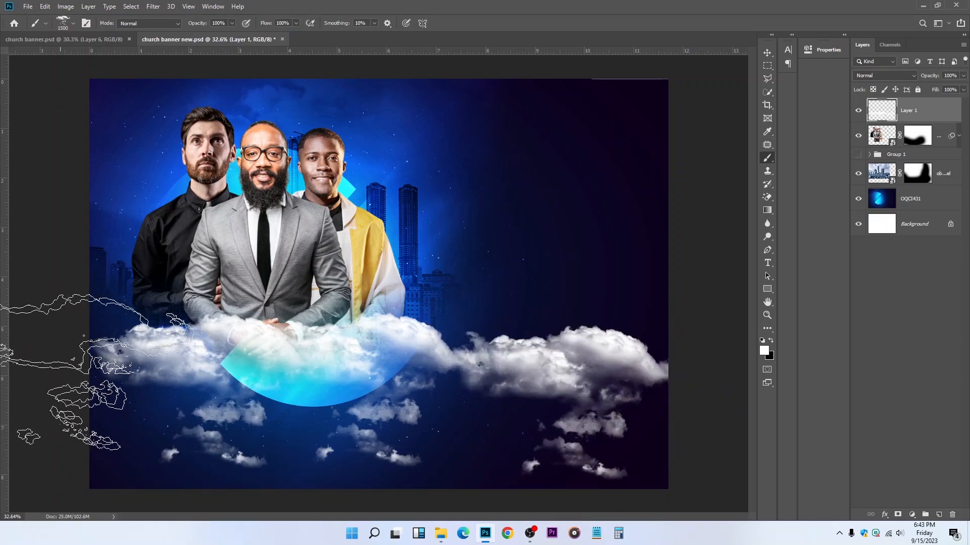
{"action": "left_click", "coordinate": [70, 359]}
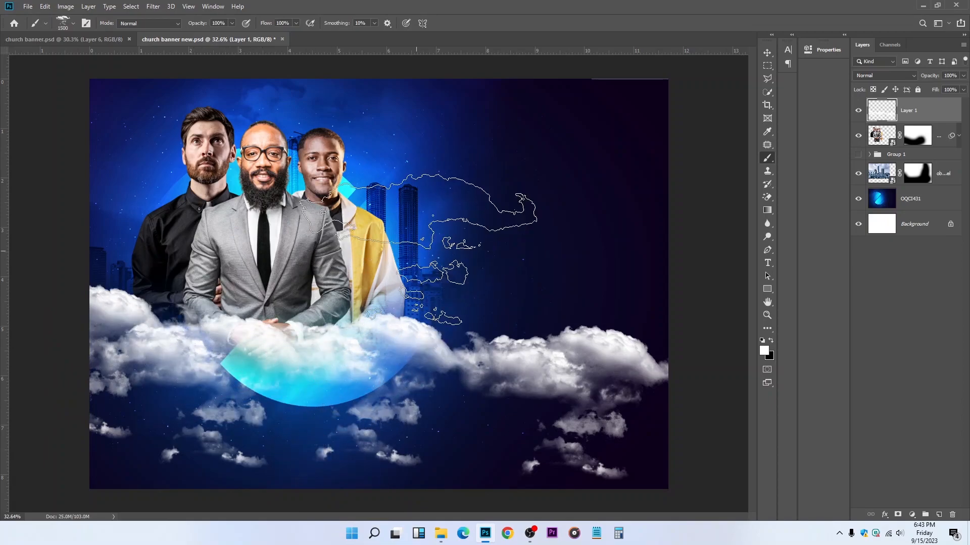
Stamp clouds with the Clouds1453 brush across the banner's lower half and above the cloud bank toward the right edge
{"action": "right_click", "coordinate": [261, 220]}
{"action": "scroll", "coordinate": [323, 333], "scroll_direction": "down", "scroll_amount": 3}
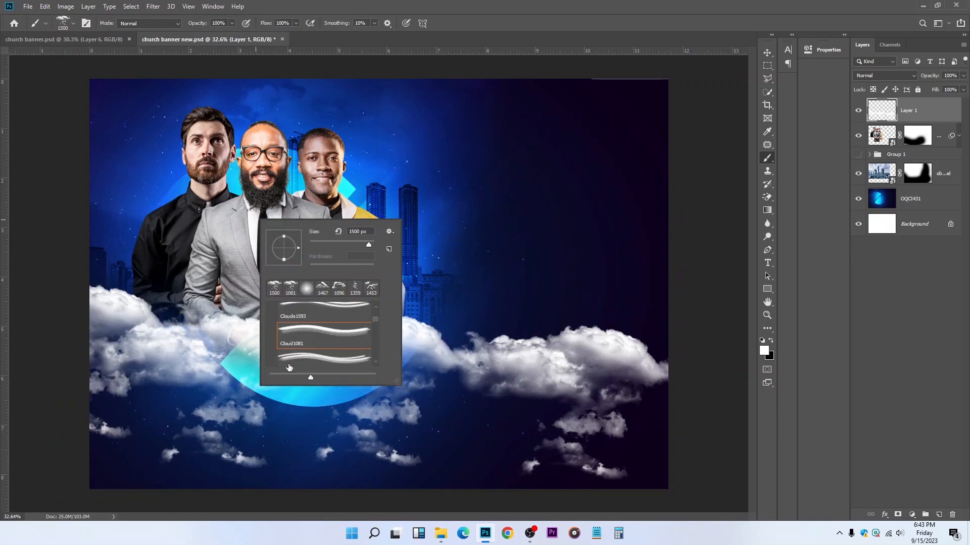
{"action": "left_click", "coordinate": [323, 346]}
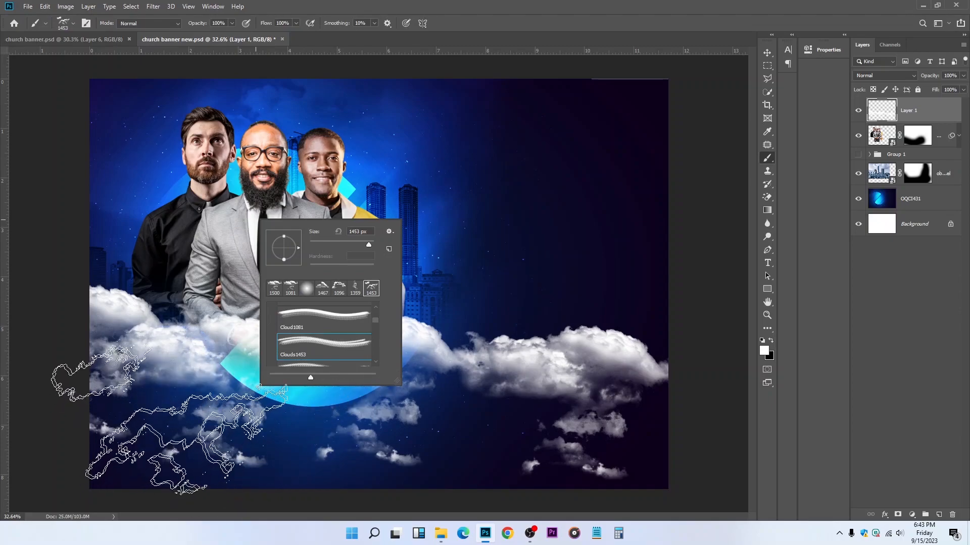
{"action": "left_click", "coordinate": [196, 412]}
{"action": "left_click", "coordinate": [380, 418]}
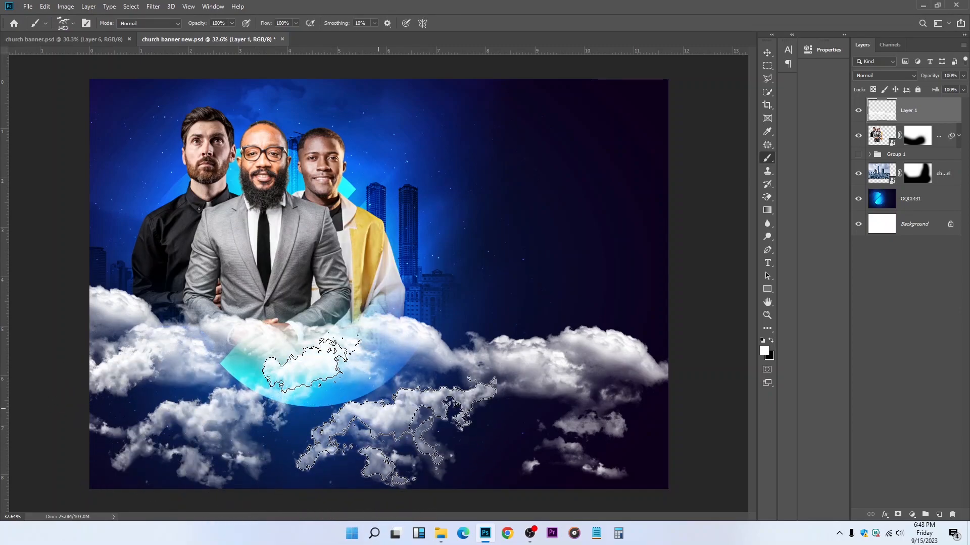
{"action": "left_click", "coordinate": [476, 389]}
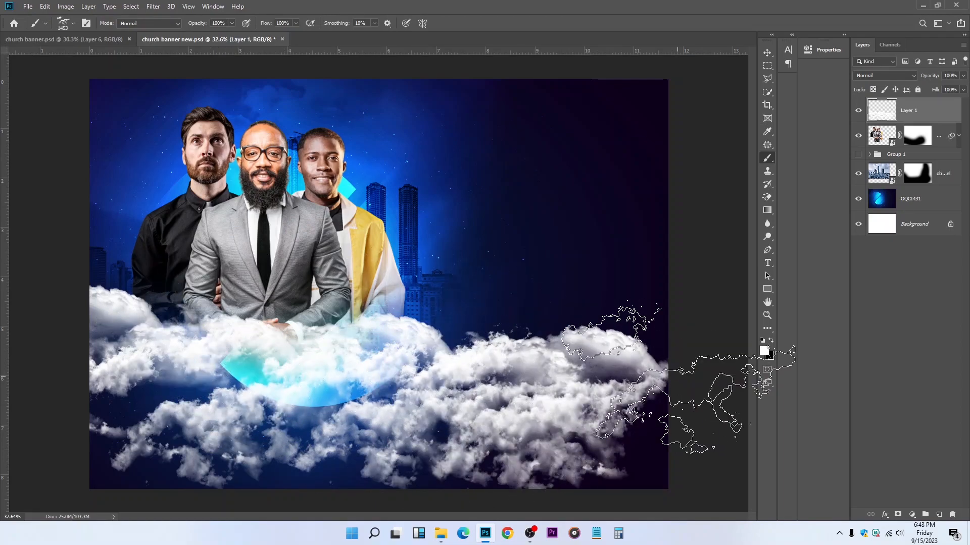
{"action": "left_click", "coordinate": [561, 288]}
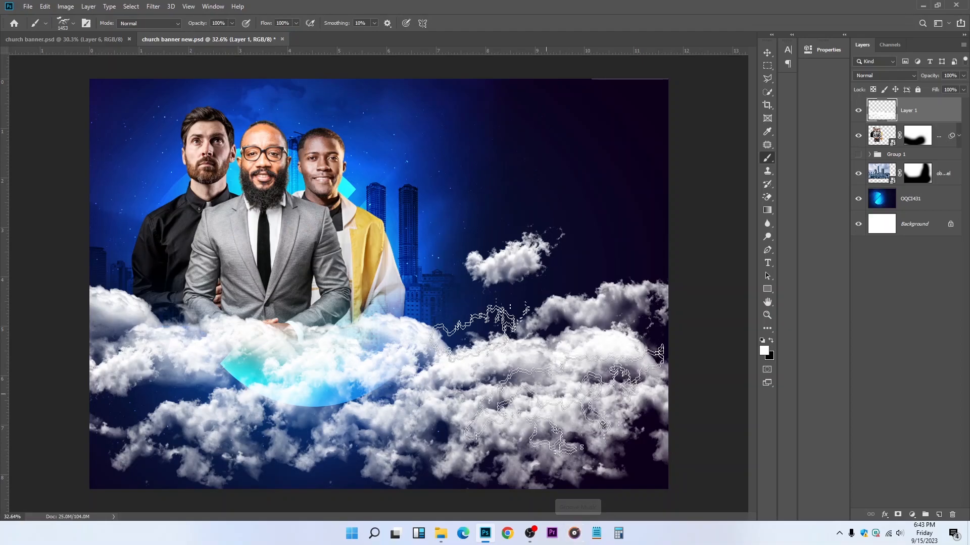
{"action": "key", "text": "ctrl+z"}
{"action": "left_click", "coordinate": [546, 289]}
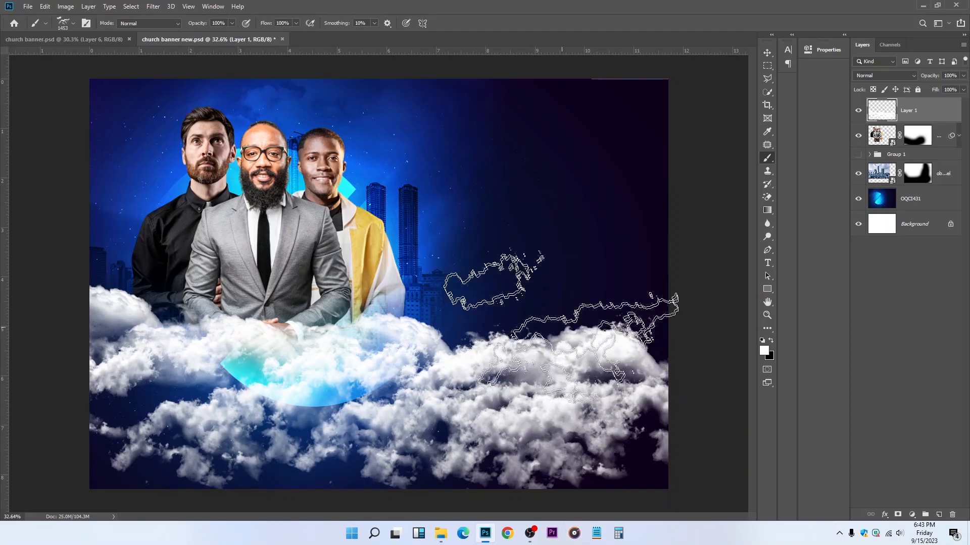
Choose the Cloud1467 brush and build up dense white clouds over the blue circle and the rest of the cloud bank
{"action": "right_click", "coordinate": [470, 184]}
{"action": "scroll", "coordinate": [556, 298], "scroll_direction": "down", "scroll_amount": 1}
{"action": "left_click", "coordinate": [533, 297]}
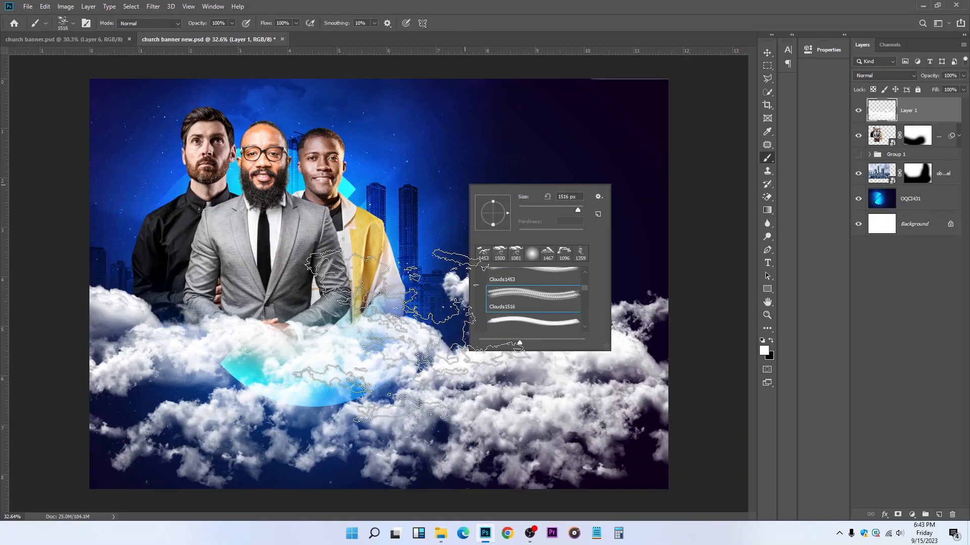
{"action": "scroll", "coordinate": [520, 302], "scroll_direction": "down", "scroll_amount": 1}
{"action": "left_click", "coordinate": [528, 317]}
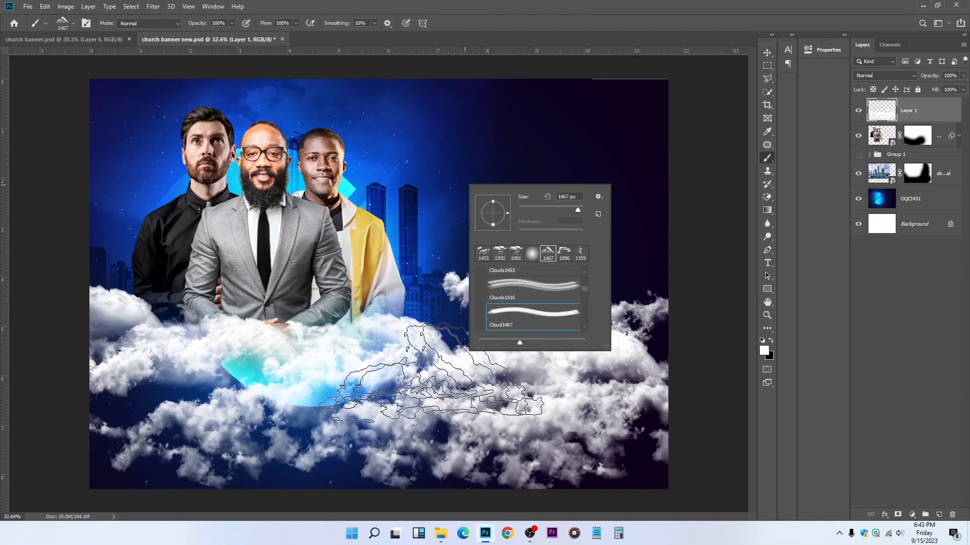
{"action": "left_click", "coordinate": [421, 339]}
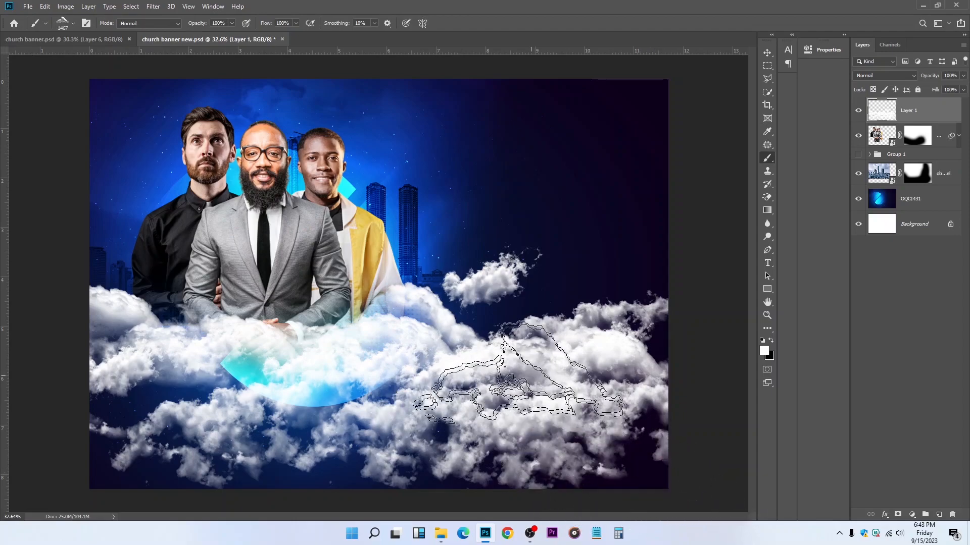
{"action": "left_click", "coordinate": [508, 359]}
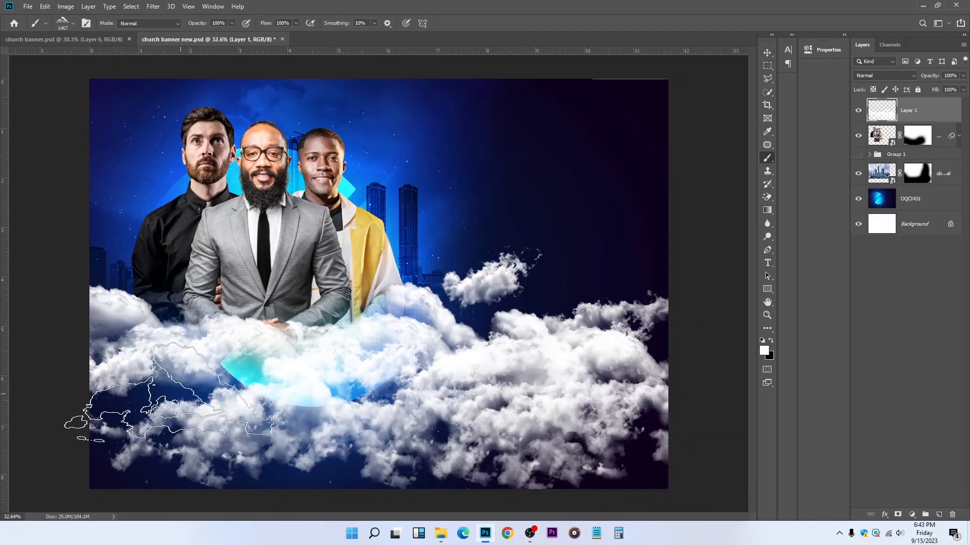
{"action": "left_click", "coordinate": [224, 376]}
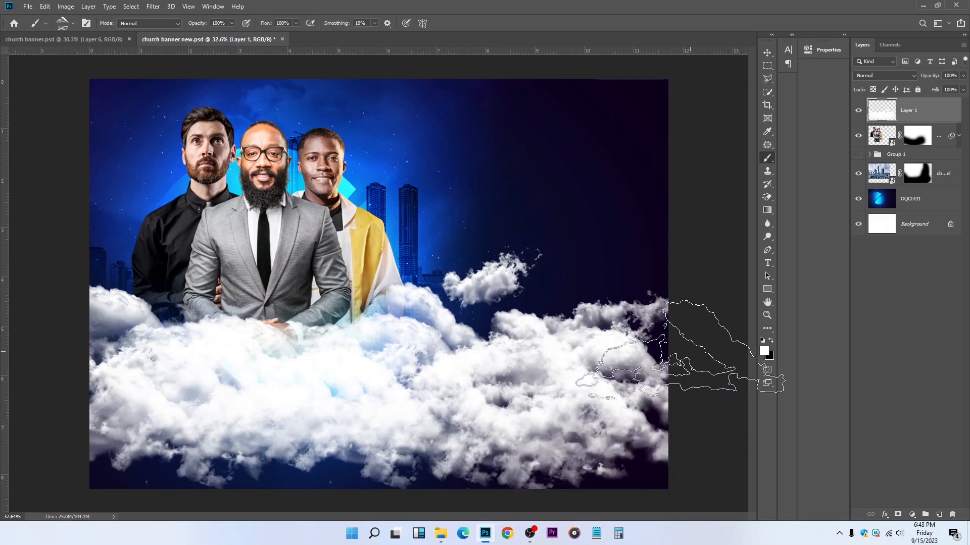
Try the Cloud1000 and MushroomCloud966 brushes, and use the 1359 px cloud brush to fill gaps along the banner's lower edge
{"action": "right_click", "coordinate": [505, 348]}
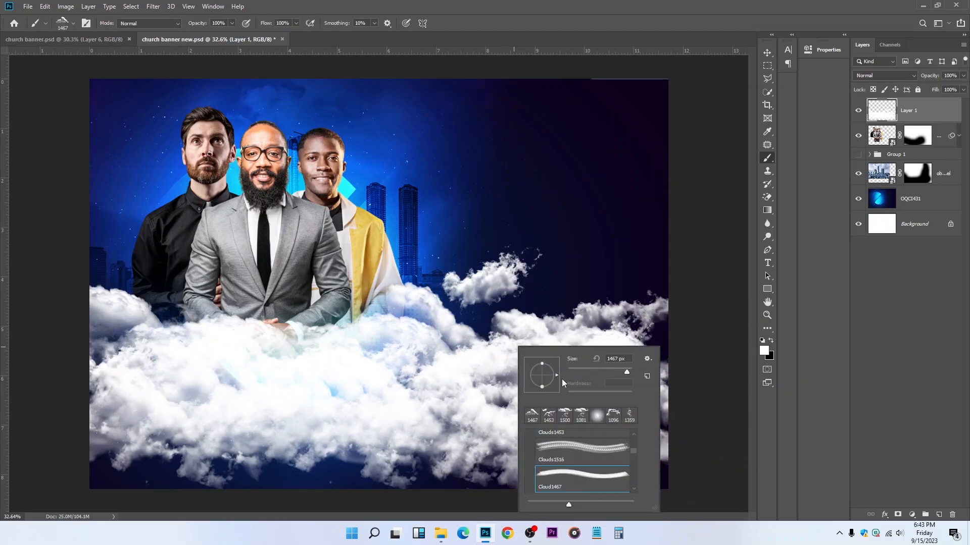
{"action": "scroll", "coordinate": [582, 458], "scroll_direction": "down", "scroll_amount": 1}
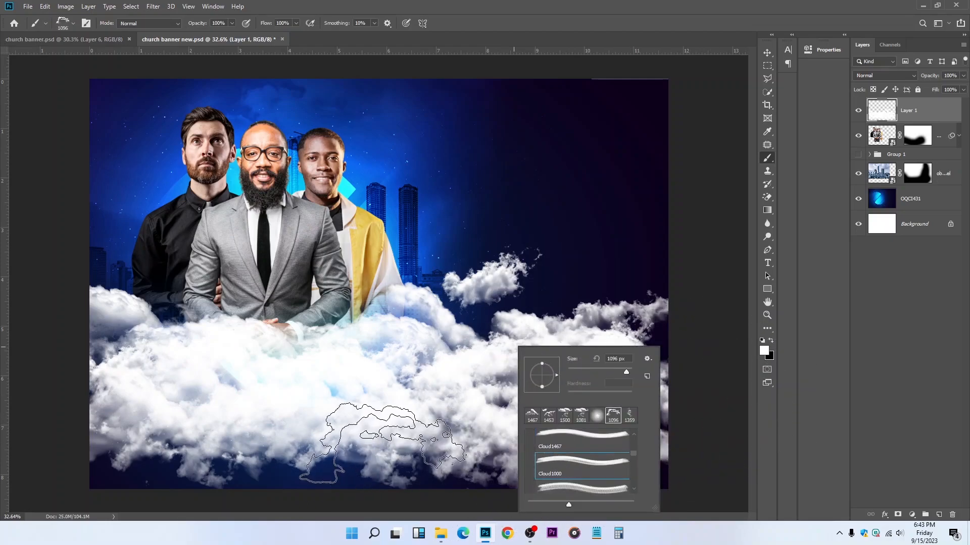
{"action": "scroll", "coordinate": [599, 474], "scroll_direction": "down", "scroll_amount": 1}
{"action": "left_click", "coordinate": [599, 472]}
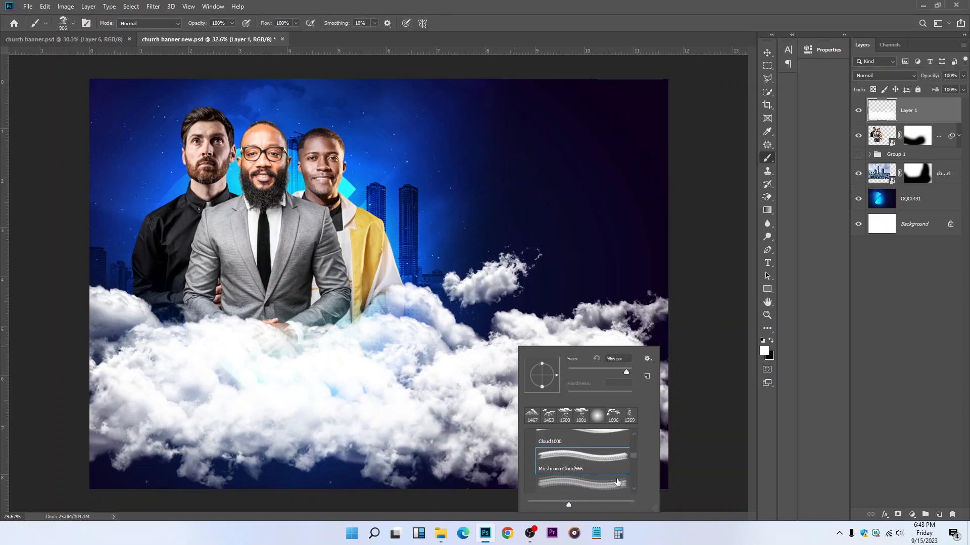
{"action": "scroll", "coordinate": [621, 484], "scroll_direction": "down", "scroll_amount": 1}
{"action": "left_click", "coordinate": [594, 473]}
{"action": "left_click", "coordinate": [166, 400]}
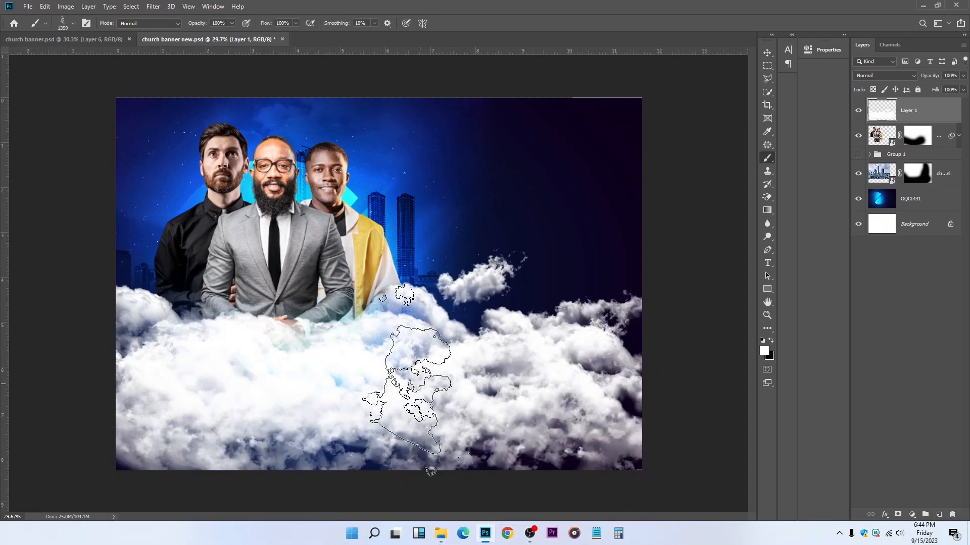
{"action": "scroll", "coordinate": [430, 471], "scroll_direction": "up", "scroll_amount": 2}
{"action": "scroll", "coordinate": [434, 501], "scroll_direction": "down", "scroll_amount": 2}
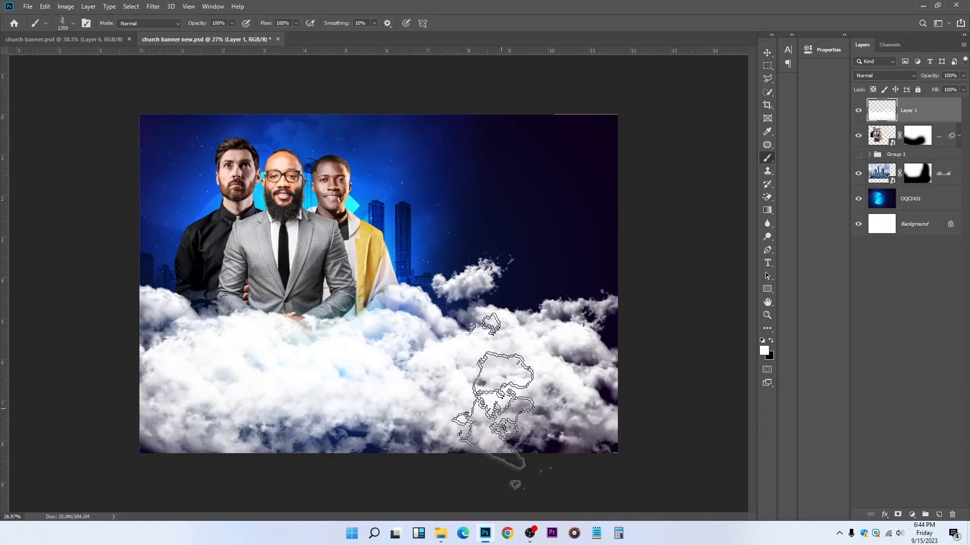
Choose a rounded, puffy cloud brush, fill the remaining gaps at the bottom of the cloud bank, and switch to the Move tool
{"action": "right_click", "coordinate": [371, 310]}
{"action": "scroll", "coordinate": [433, 429], "scroll_direction": "down", "scroll_amount": 3}
{"action": "left_click", "coordinate": [433, 413]}
{"action": "left_click", "coordinate": [306, 380]}
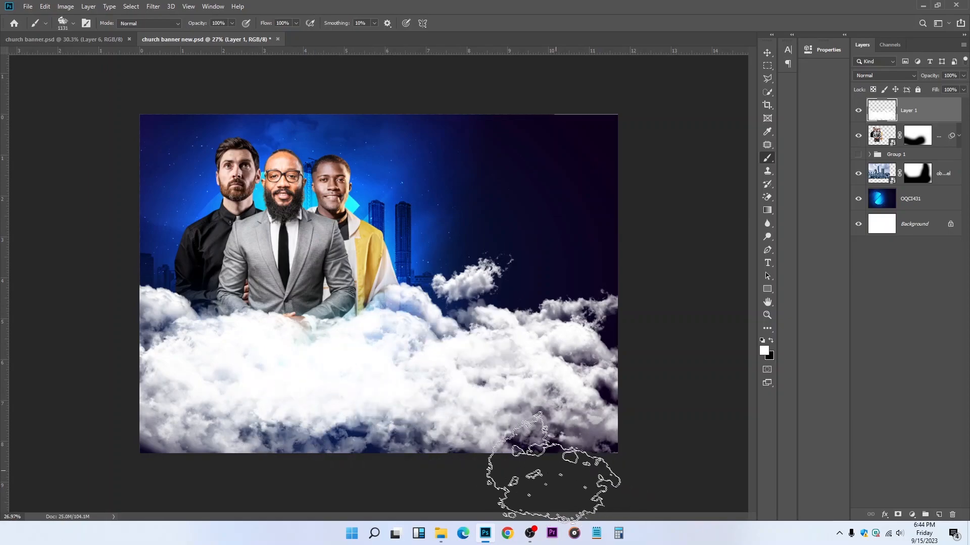
{"action": "left_click", "coordinate": [544, 447]}
{"action": "left_click", "coordinate": [361, 414]}
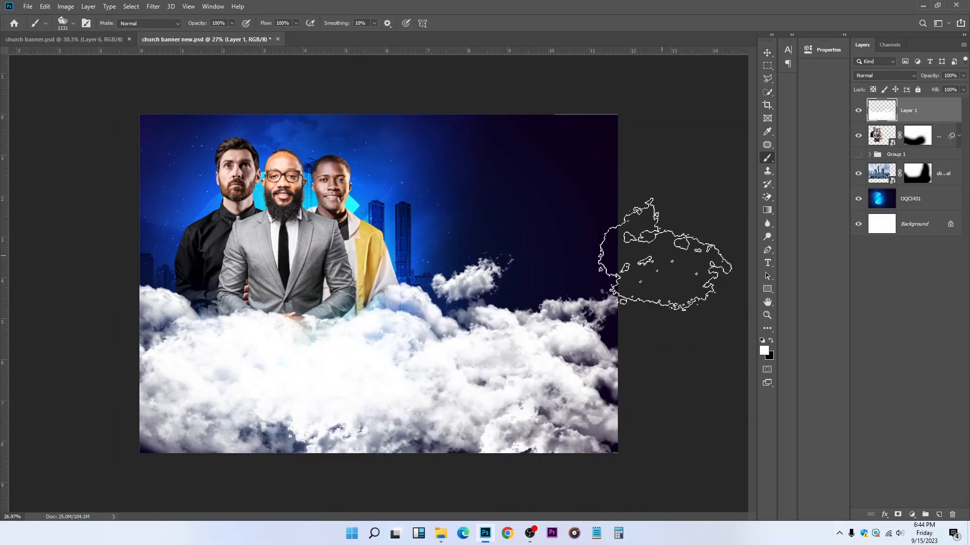
{"action": "scroll", "coordinate": [560, 361], "scroll_direction": "up", "scroll_amount": 3}
{"action": "left_click", "coordinate": [487, 397]}
{"action": "scroll", "coordinate": [333, 352], "scroll_direction": "down", "scroll_amount": 5}
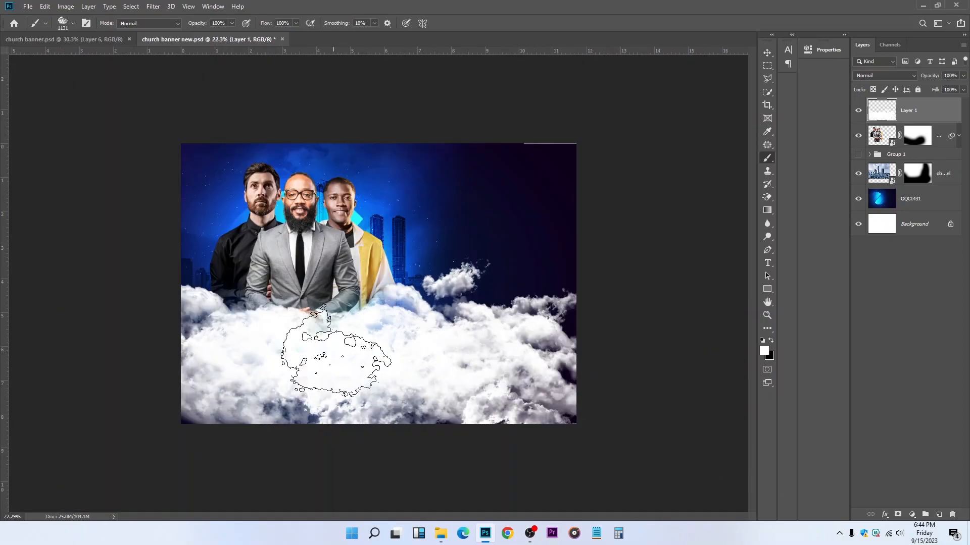
{"action": "scroll", "coordinate": [336, 356], "scroll_direction": "up", "scroll_amount": 3}
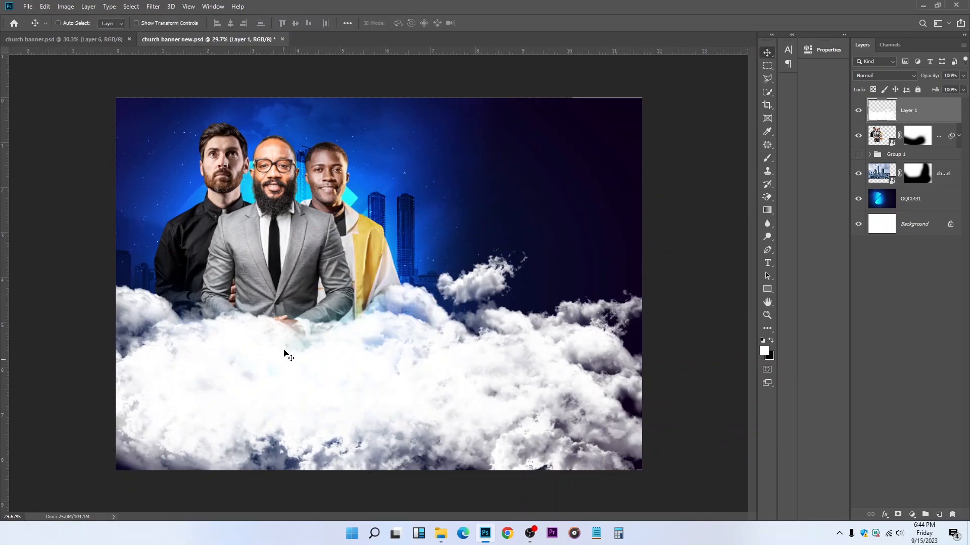
{"action": "scroll", "coordinate": [301, 310], "scroll_direction": "up", "scroll_amount": 2}
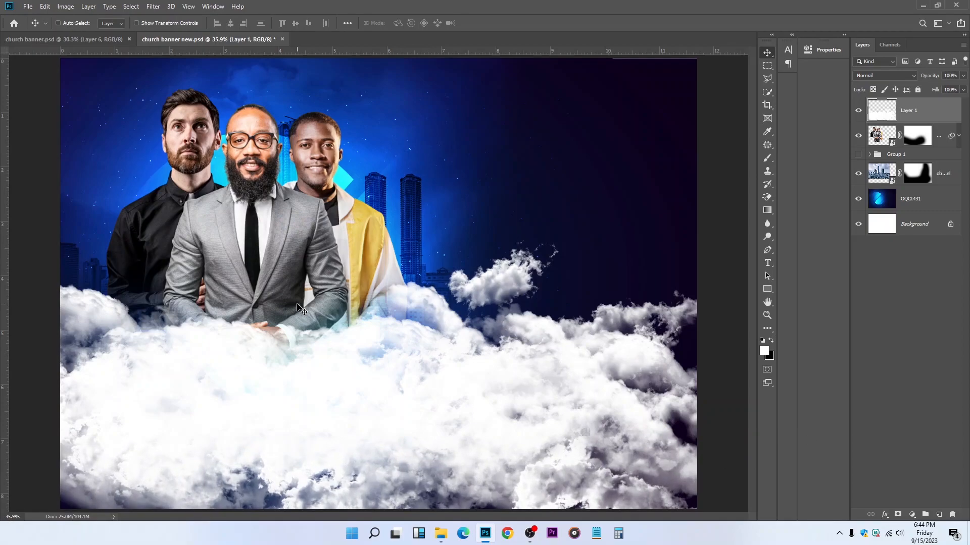